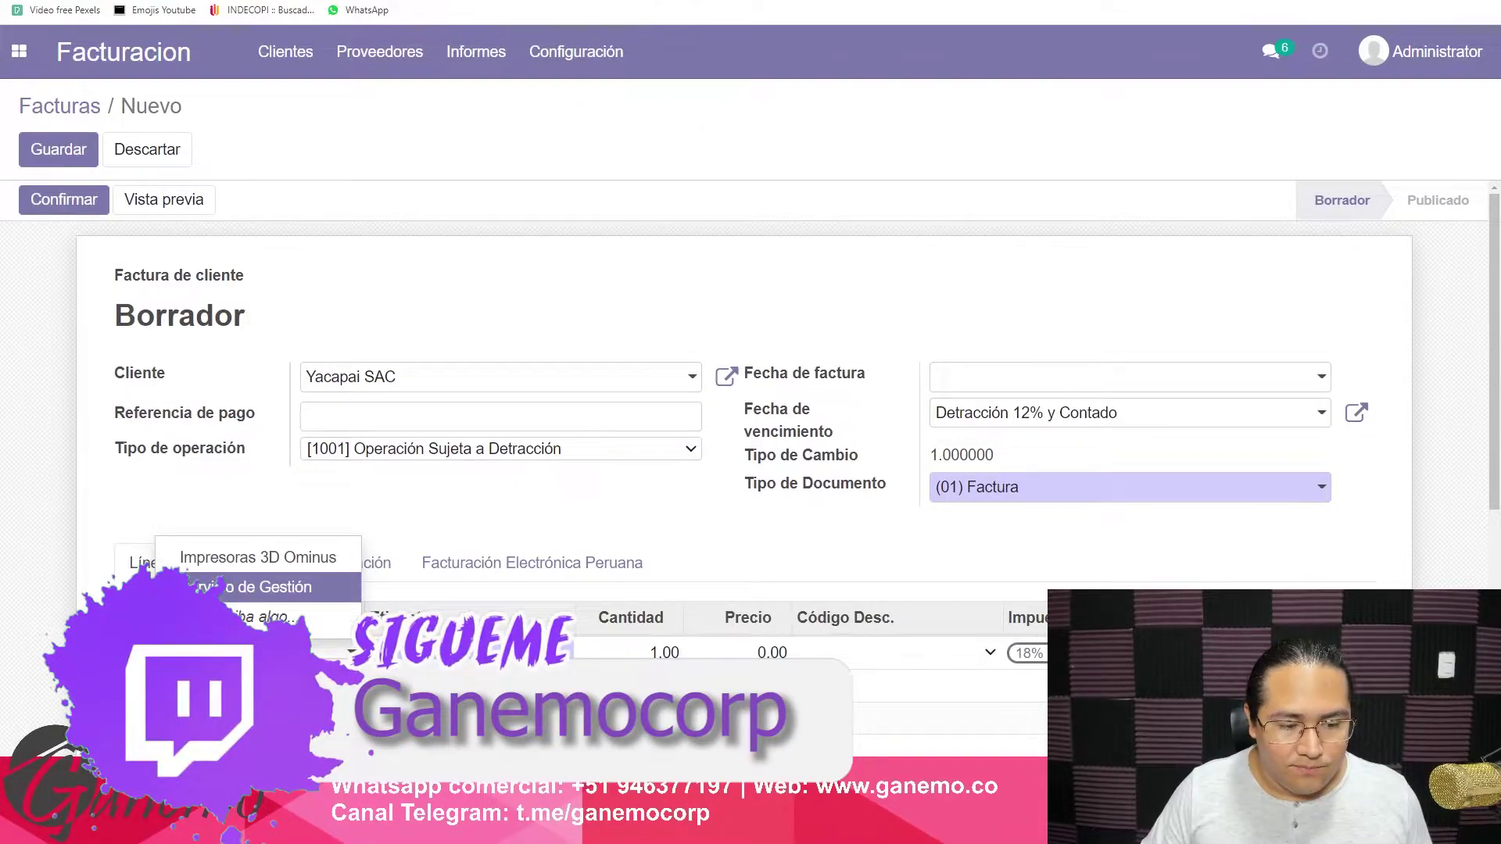
# Set the invoice line's product to Servicio de Gestión and post the customer invoice.
pyautogui.press('Return')
pyautogui.press('Tab')
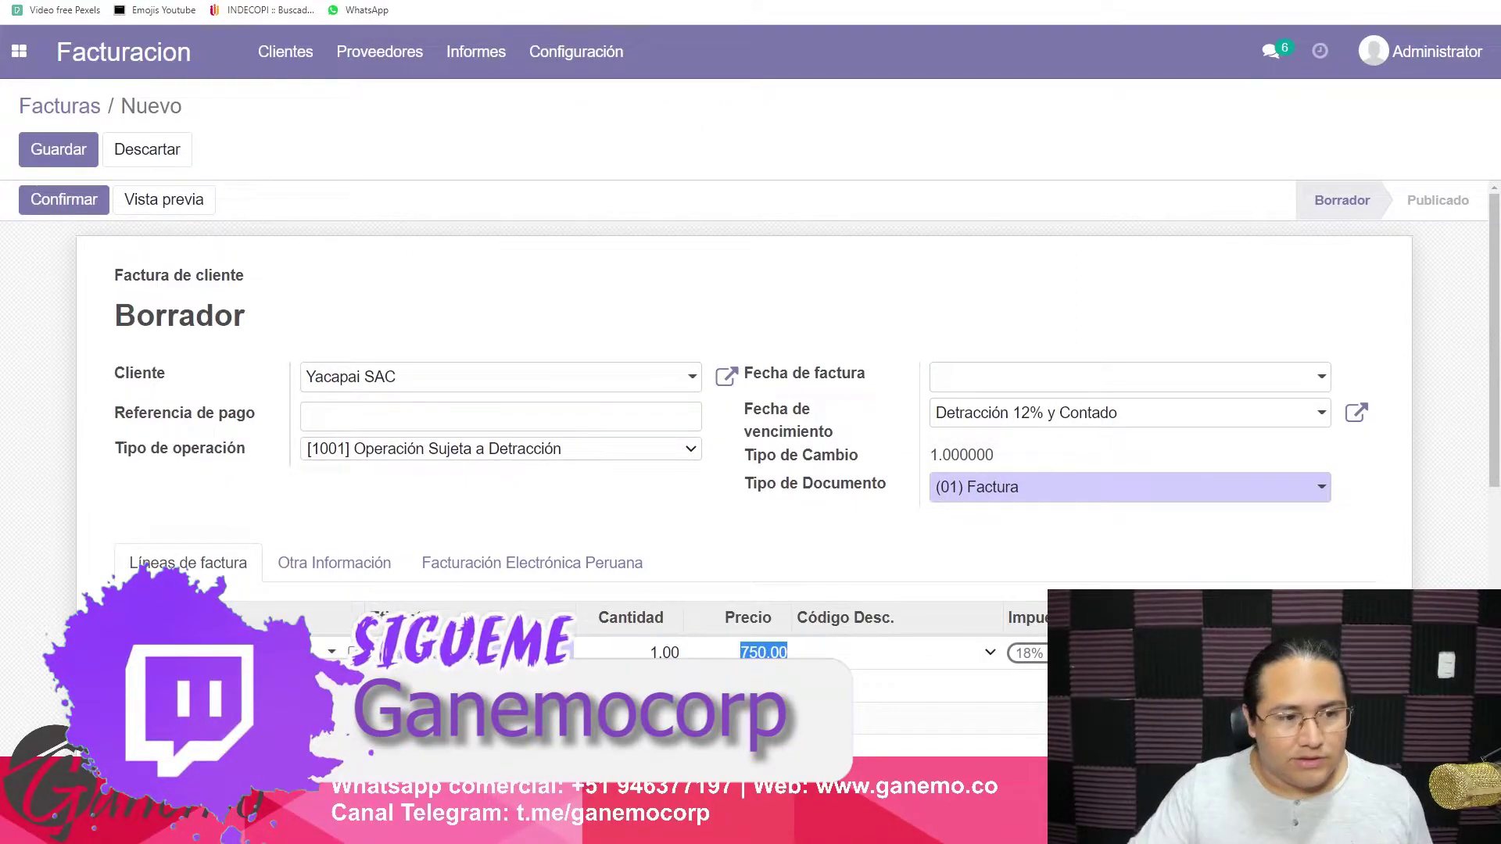
pyautogui.click(88, 201)
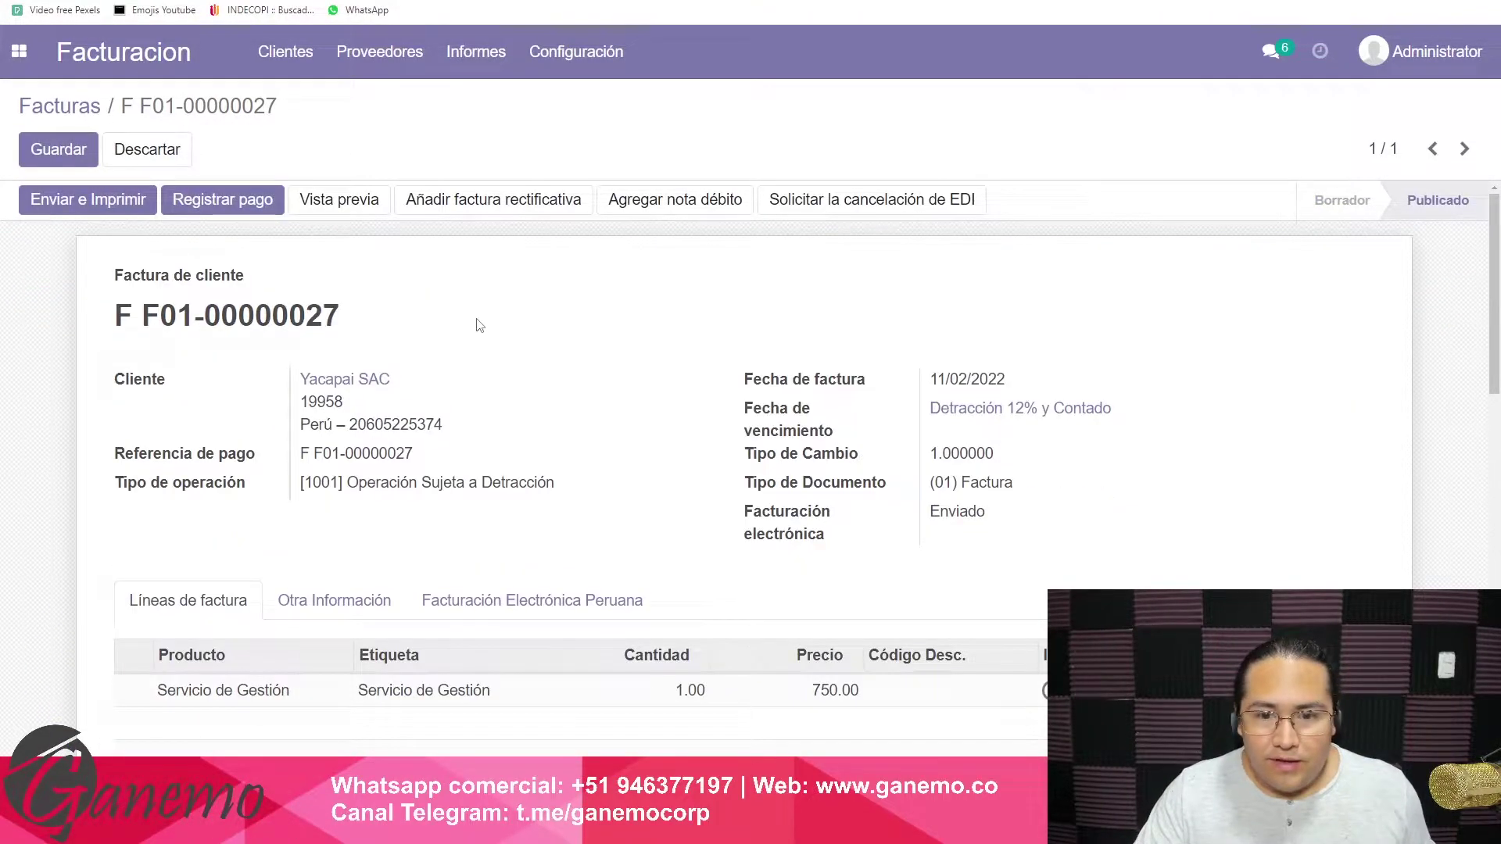
pyautogui.scroll(-8, 630, 460)
pyautogui.scroll(1, 522, 467)
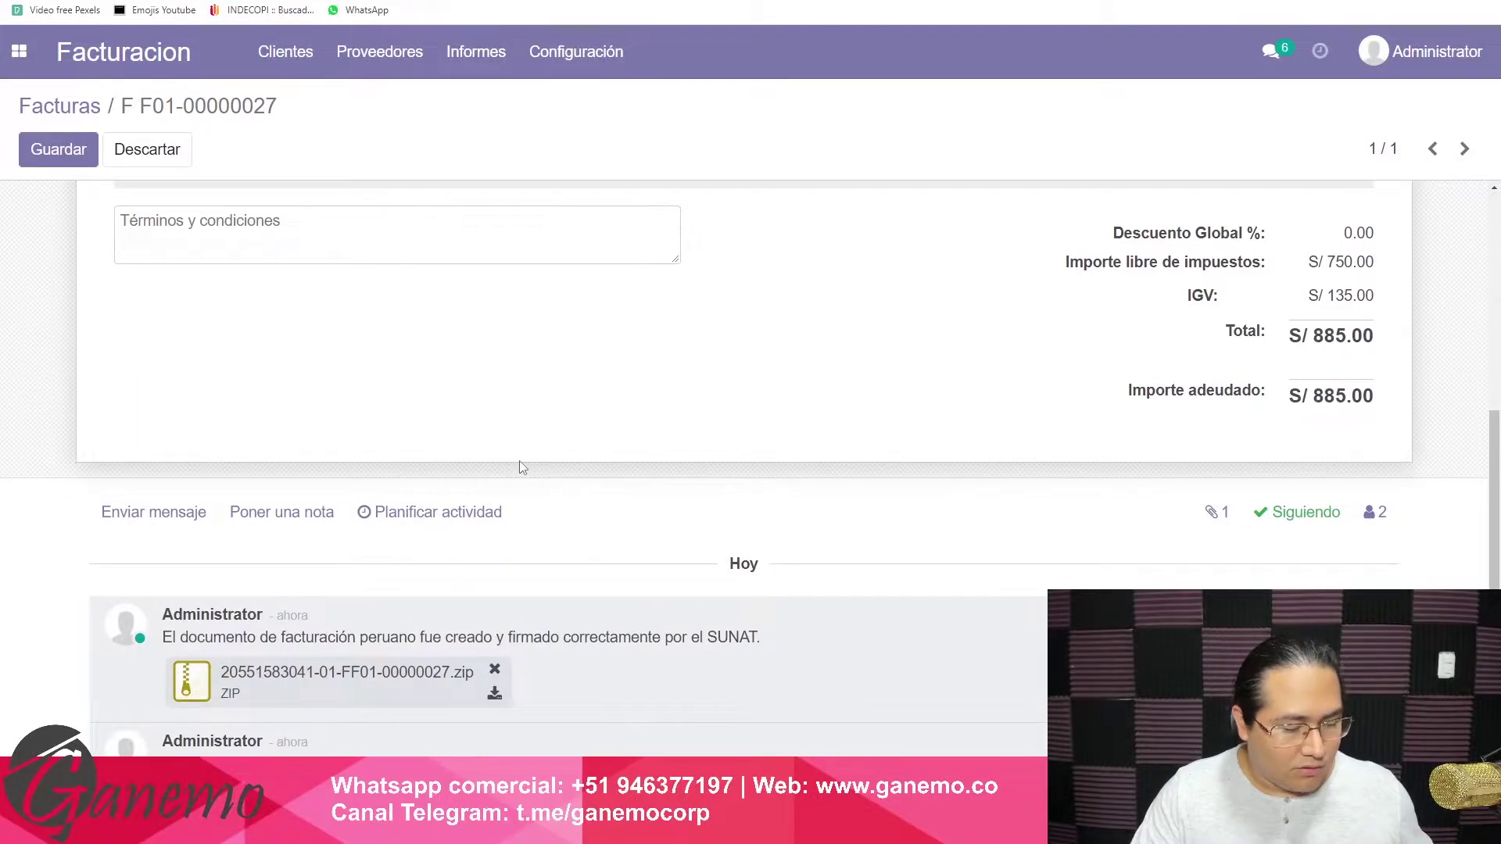
pyautogui.scroll(10, 522, 466)
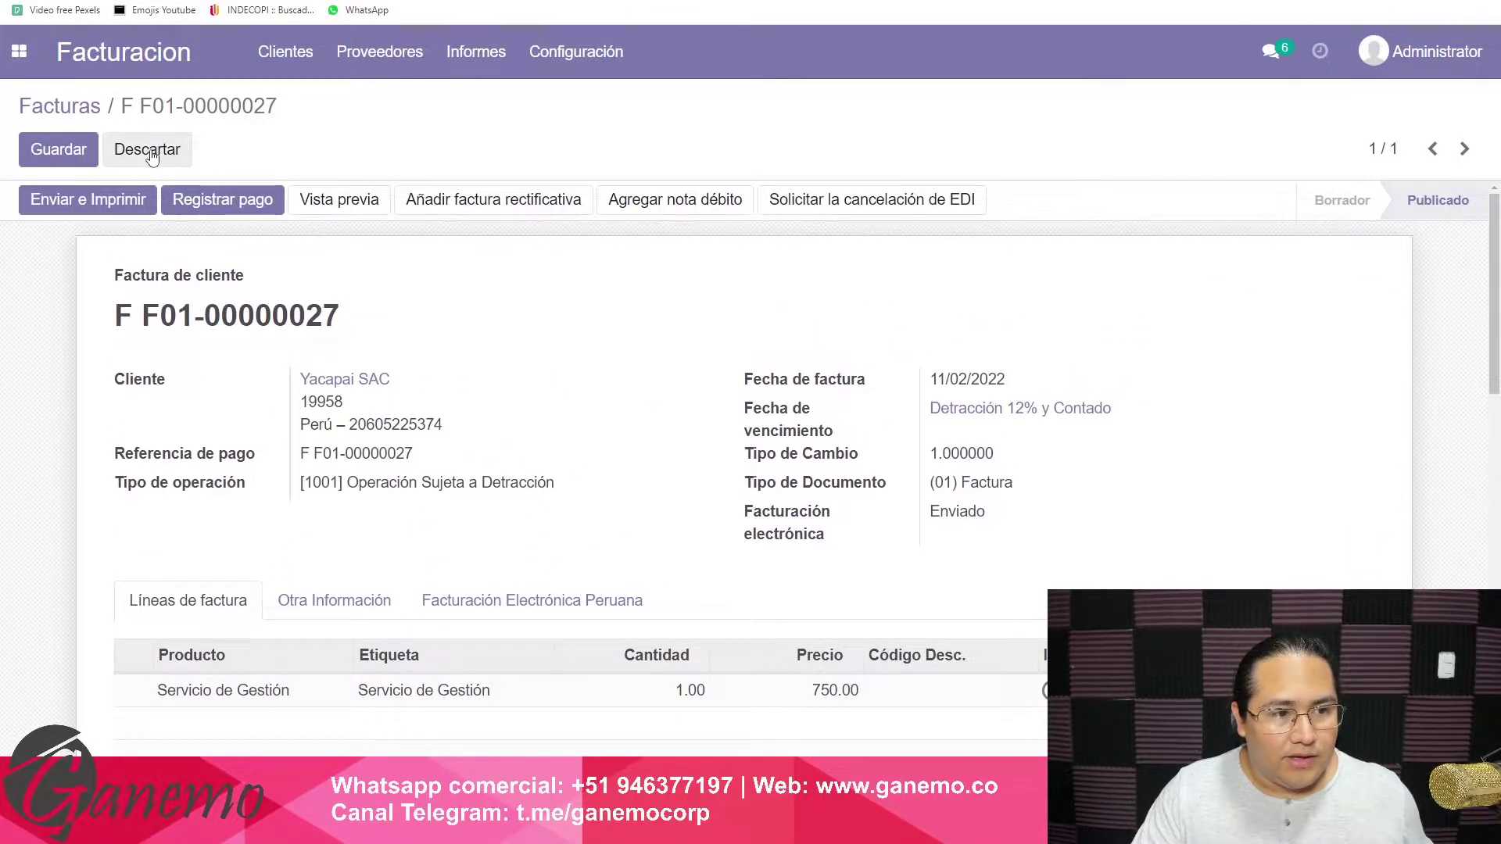
# Create a new customer invoice for Yacapai SAC with operation type [1001] Operación Sujeta a Detracción.
pyautogui.click(145, 151)
pyautogui.click(146, 153)
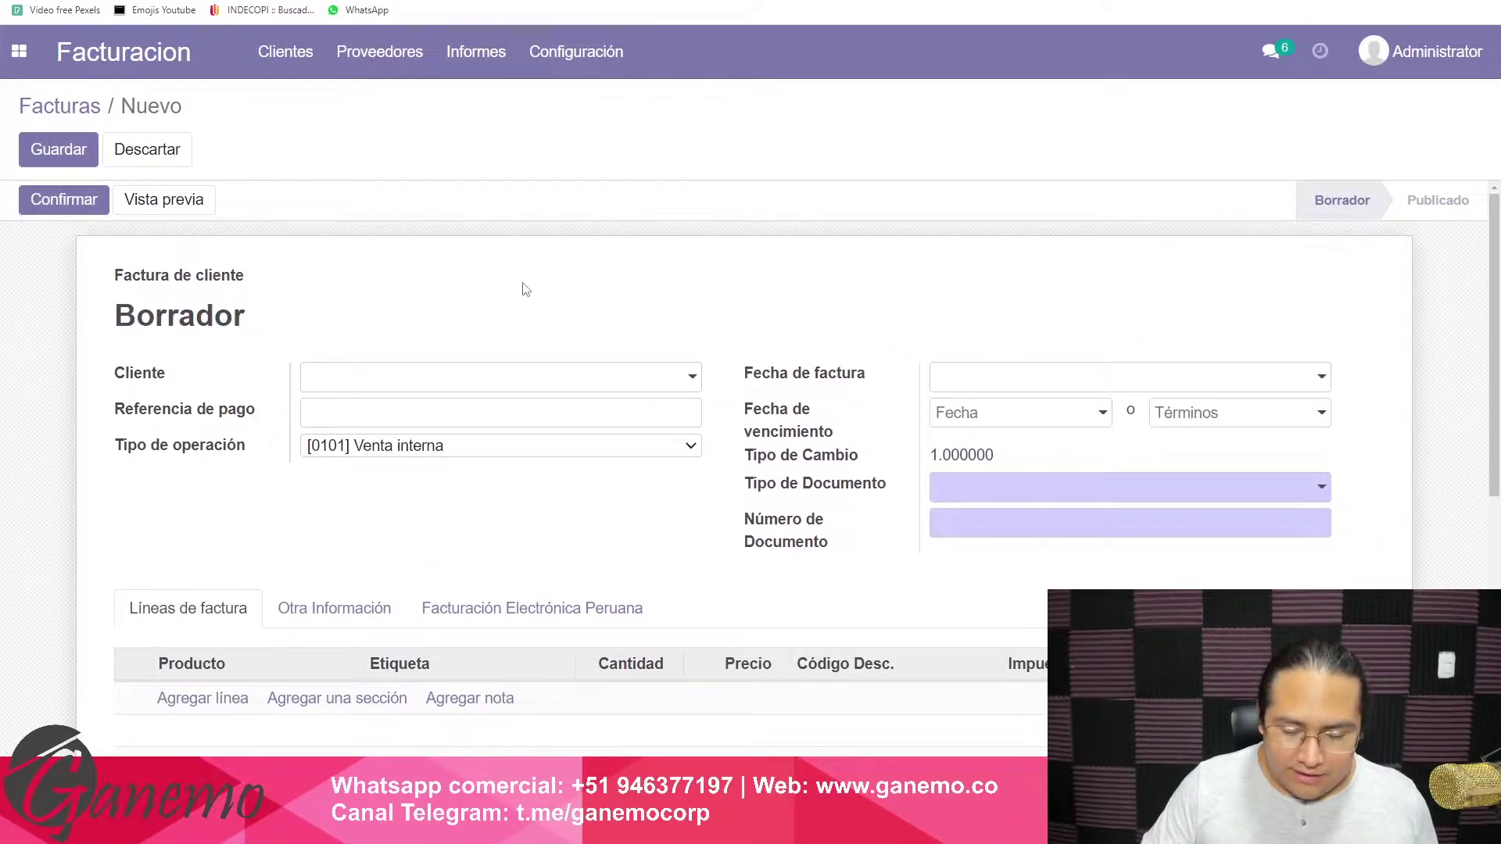
pyautogui.press('Tab')
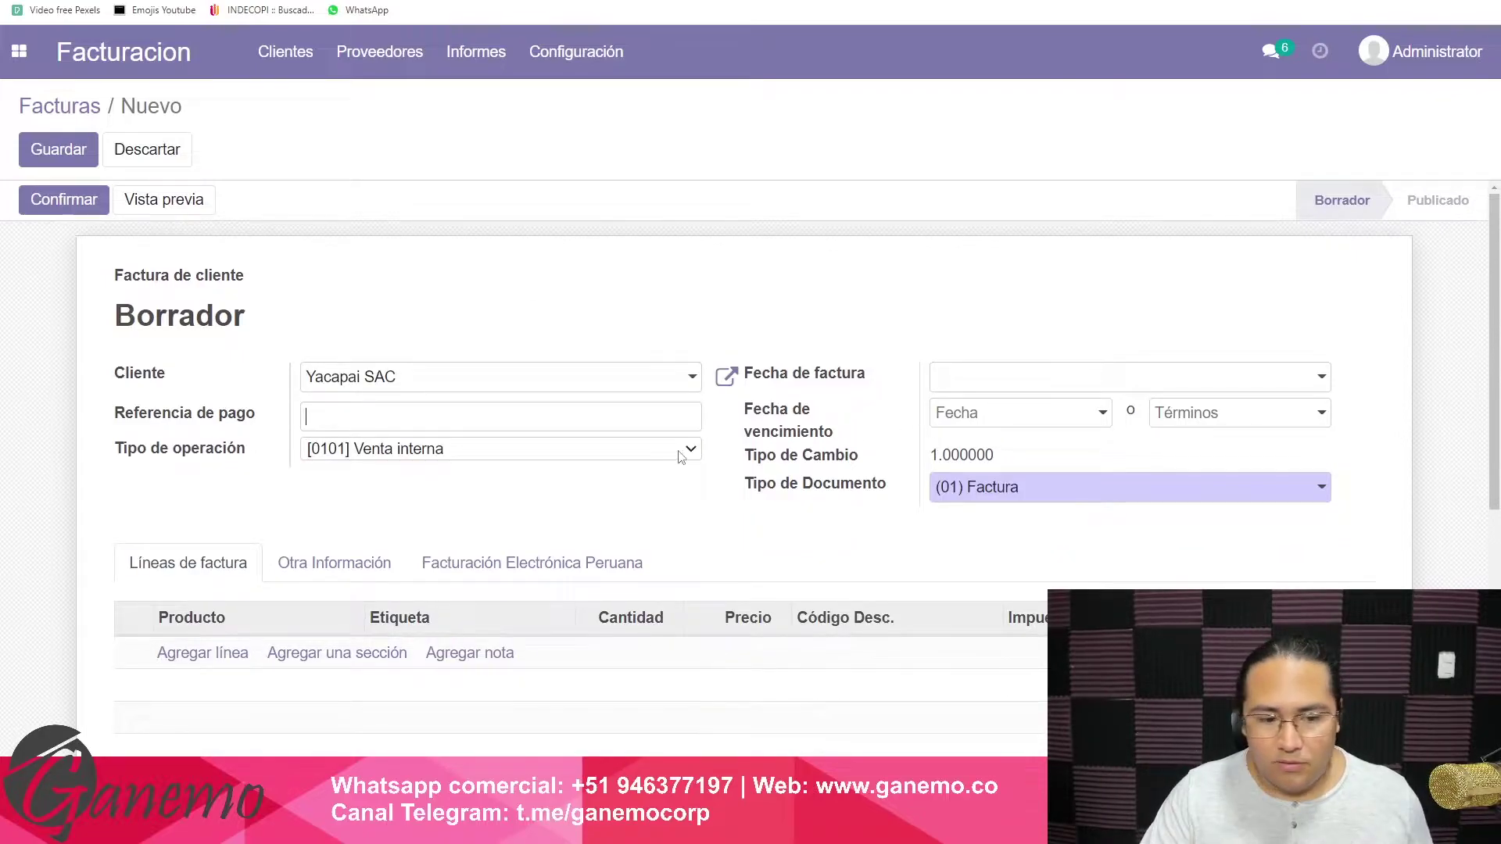
pyautogui.click(666, 453)
pyautogui.click(664, 383)
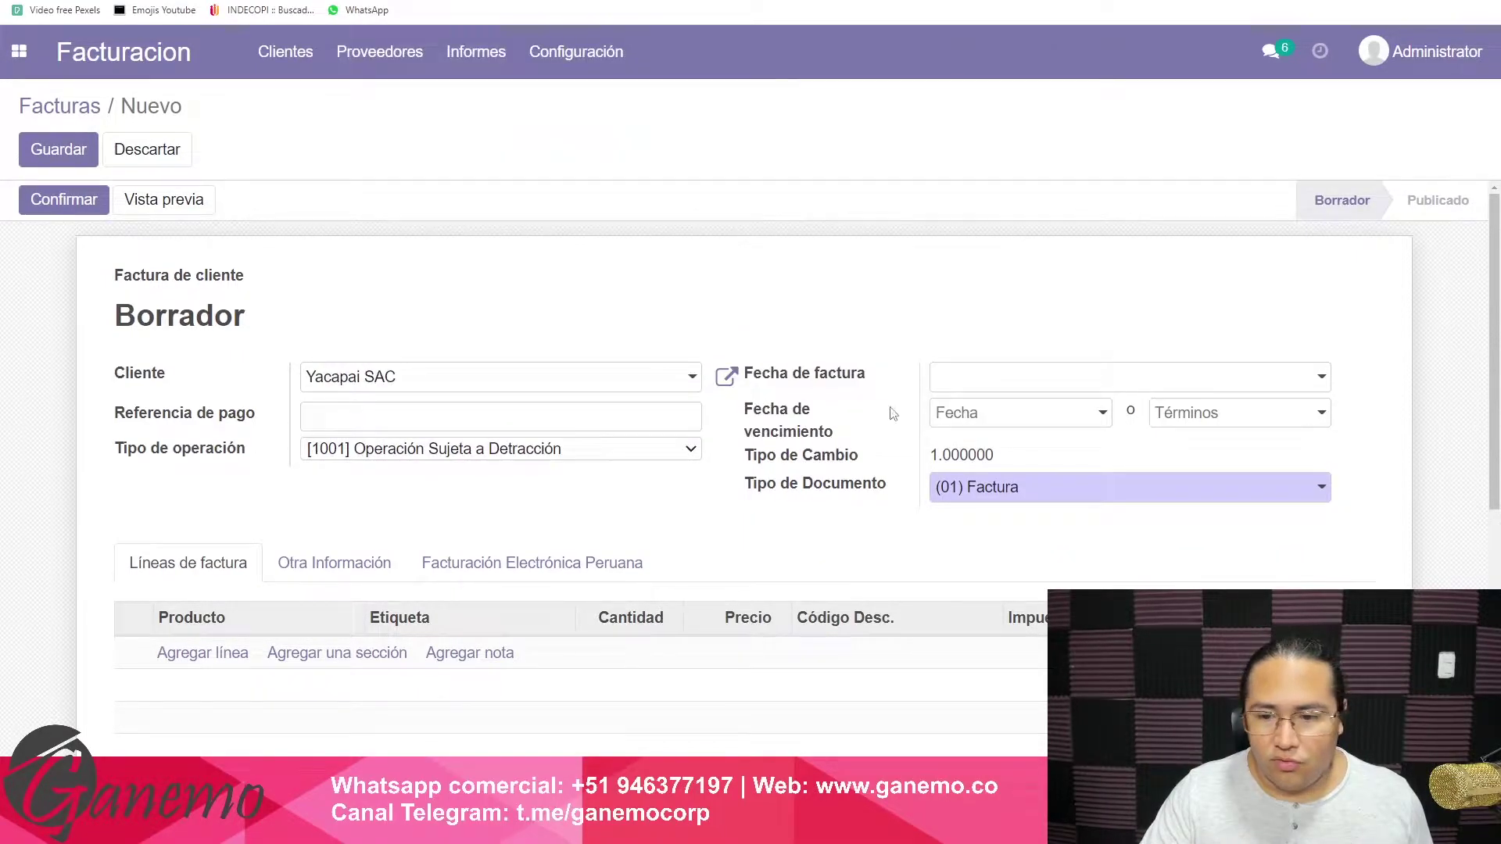
# Set the new invoice's payment terms to Detracción 12%, 30 y 60 Días.
pyautogui.click(1210, 413)
pyautogui.write('3.0')
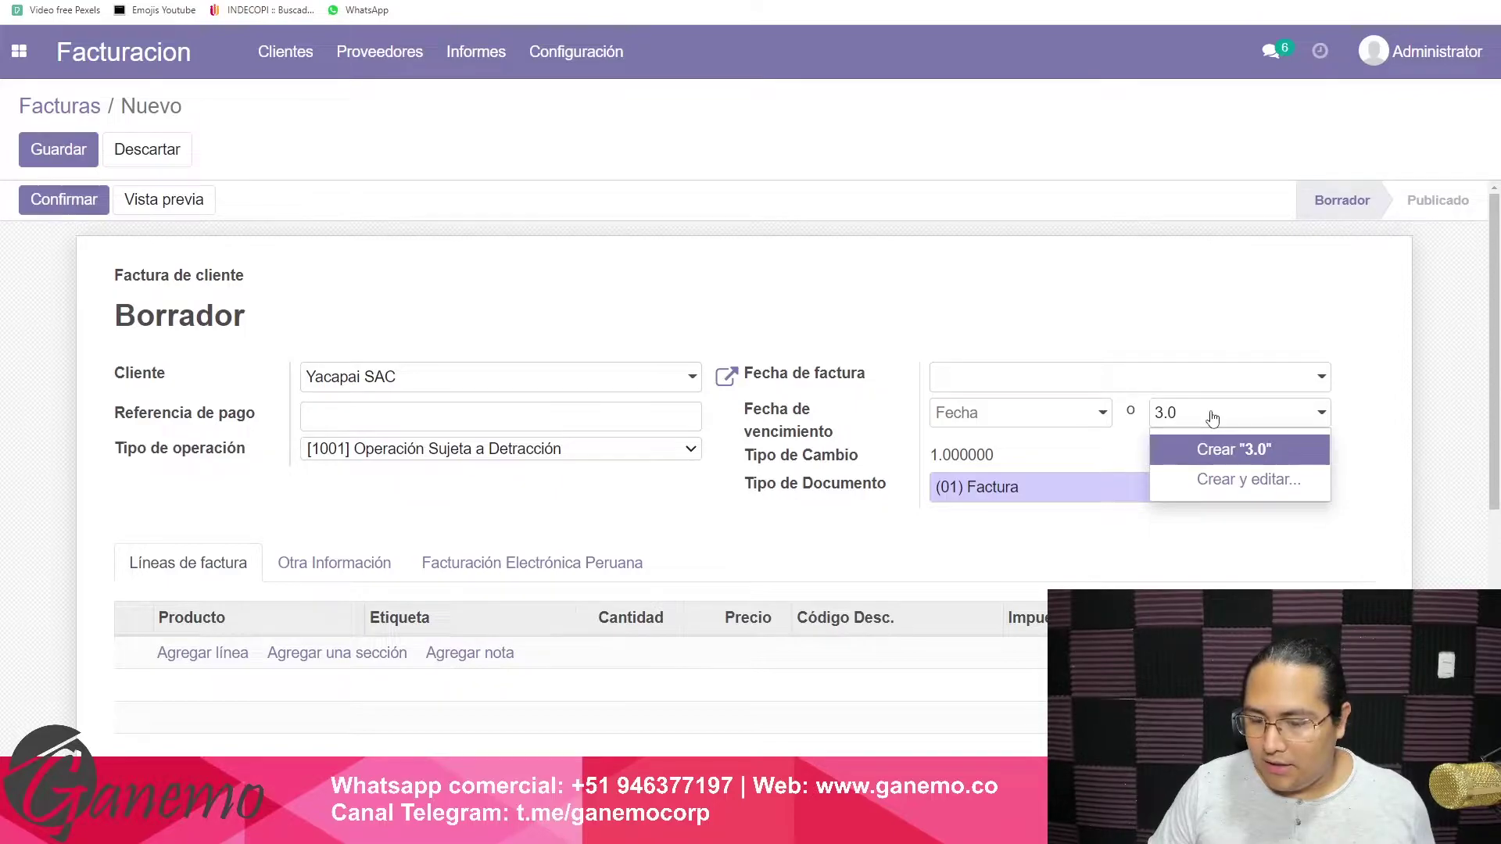
pyautogui.press('BackSpace')
pyautogui.press('BackSpace')
pyautogui.write('0')
pyautogui.press('Down')
pyautogui.press('Down')
pyautogui.press('Return')
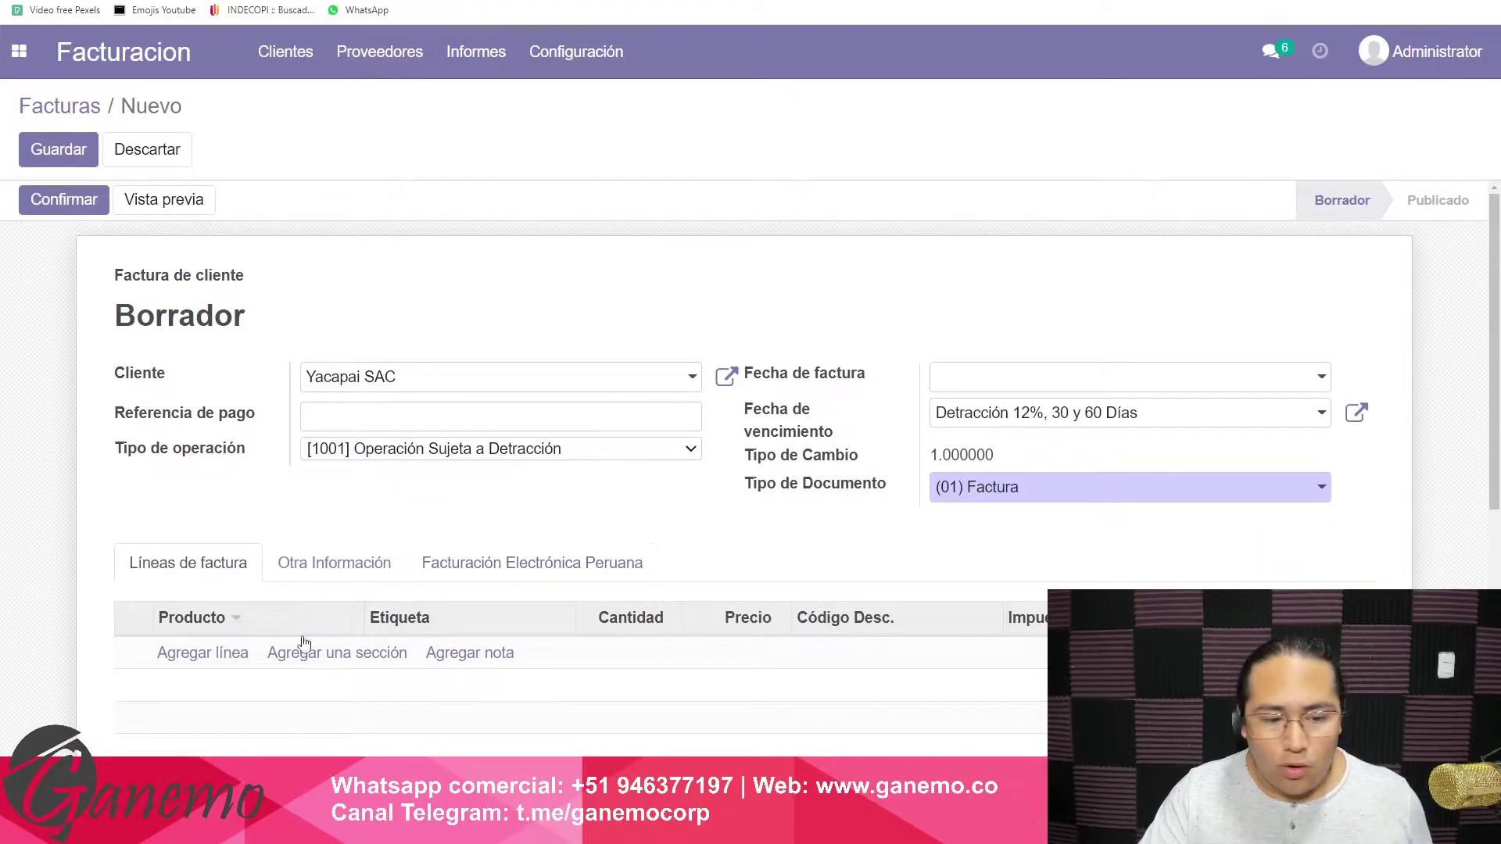
# Add a Servicio de Gestión line with quantity 2 and price 1500, and post the invoice.
pyautogui.click(228, 654)
pyautogui.press('Down')
pyautogui.press('Down')
pyautogui.press('Tab')
pyautogui.press('Tab')
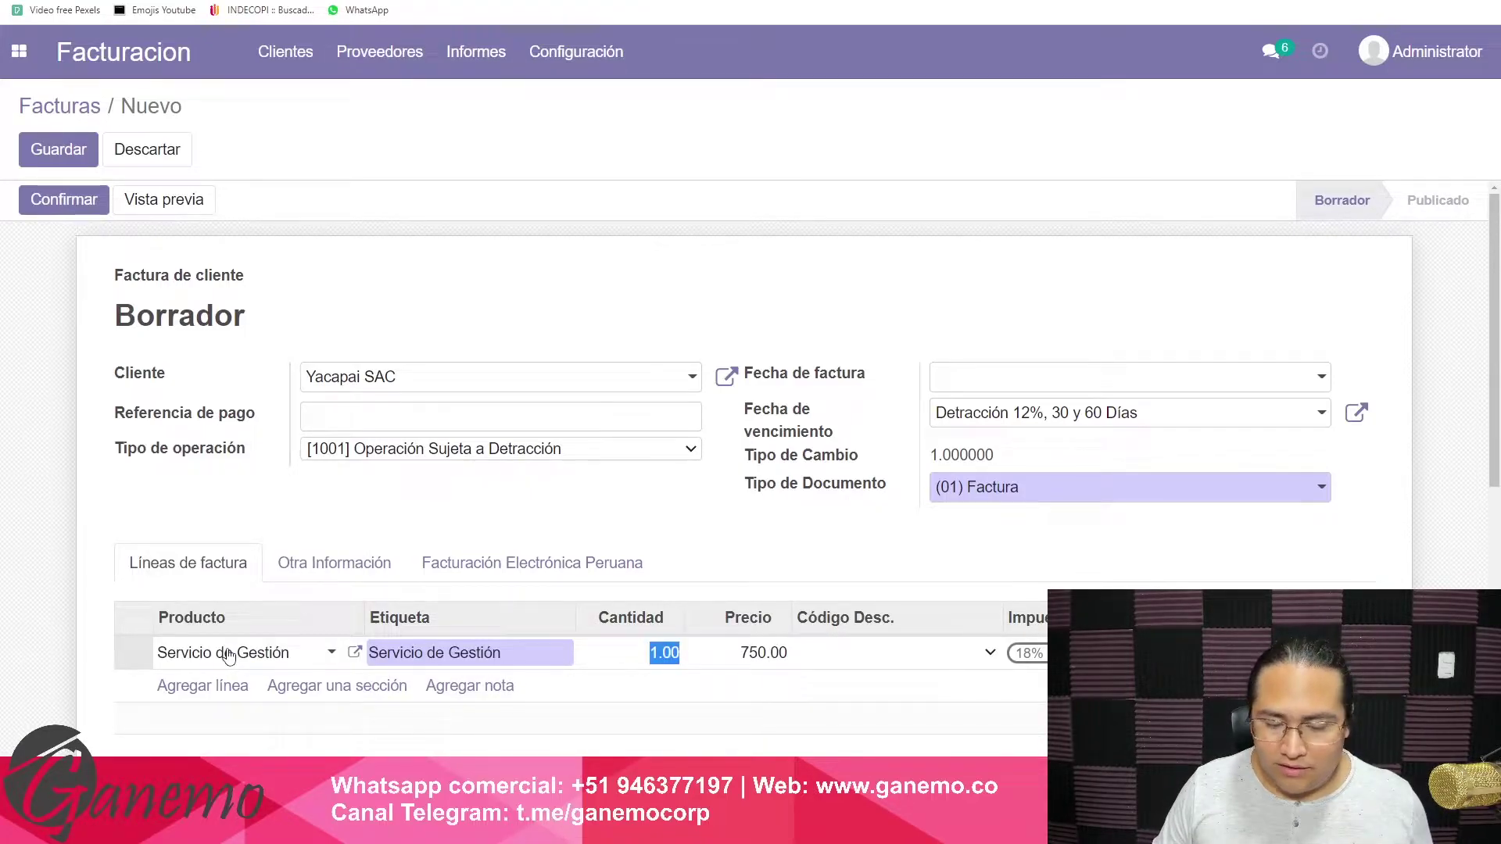
pyautogui.write('2')
pyautogui.press('Tab')
pyautogui.write('1500')
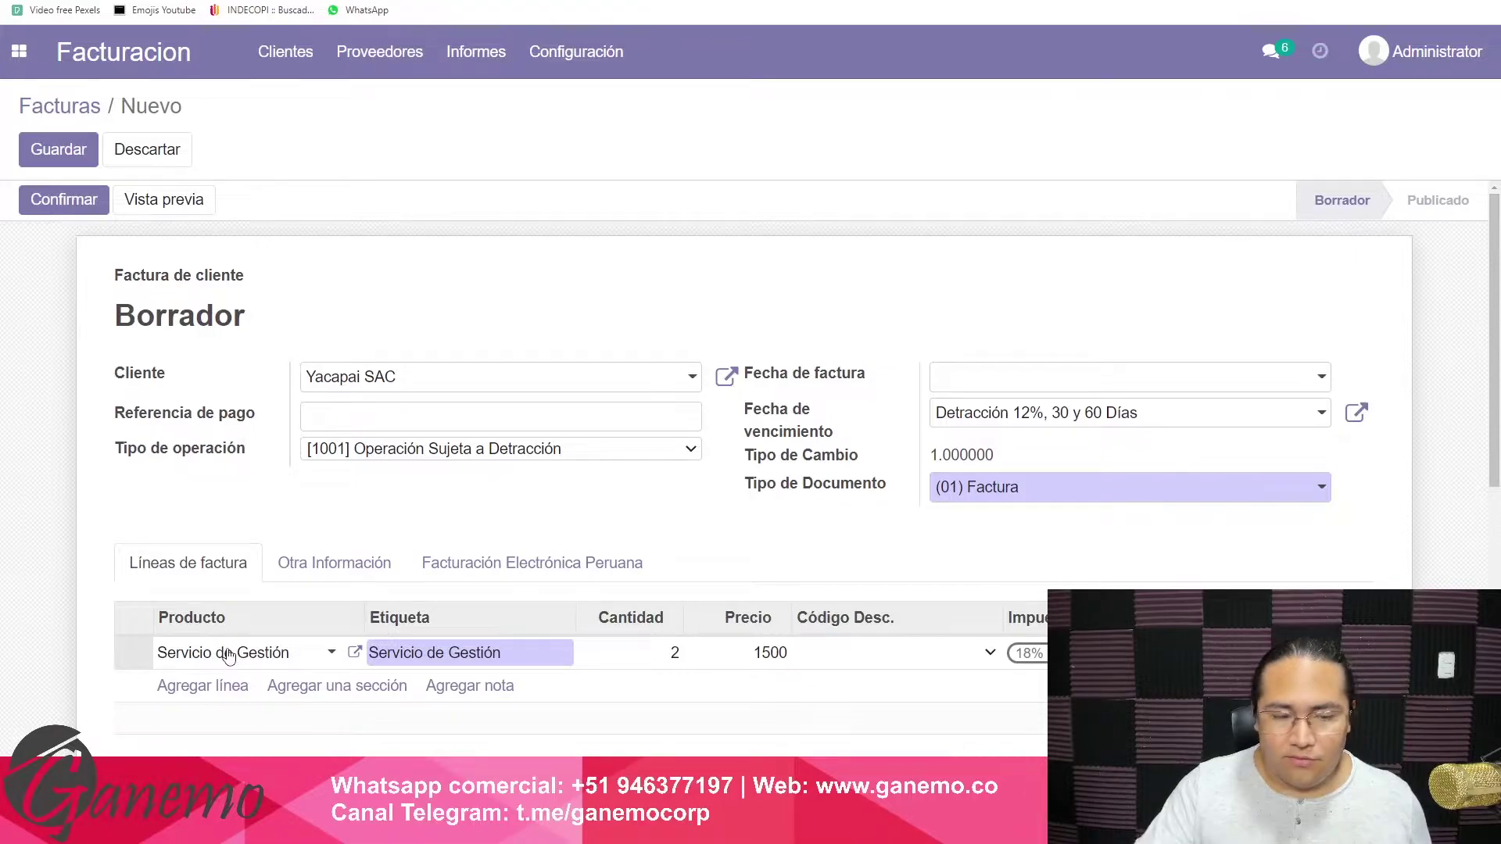
pyautogui.hotkey('alt', 's')
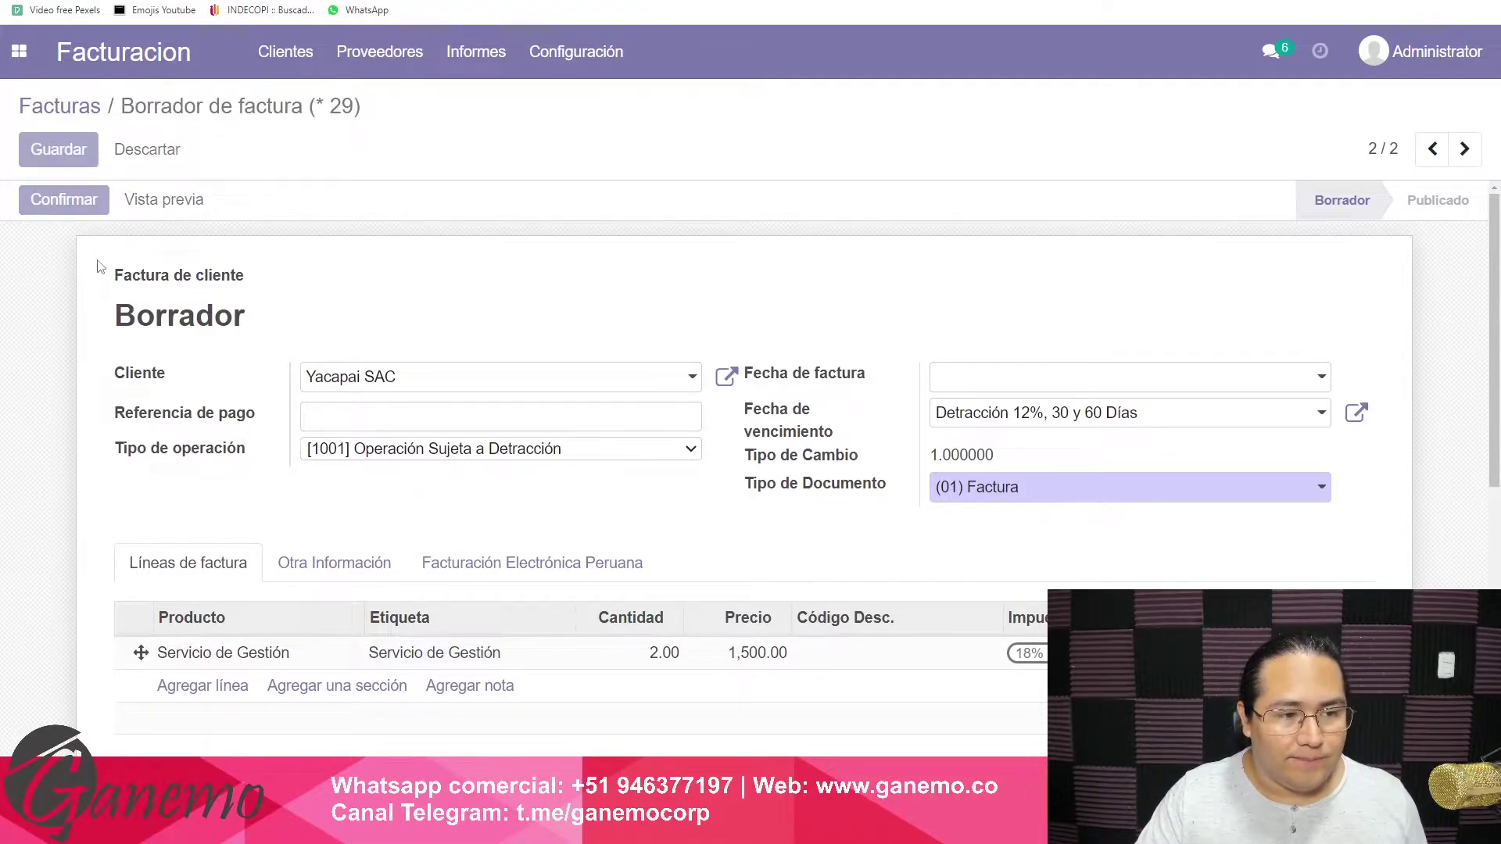
pyautogui.click(98, 277)
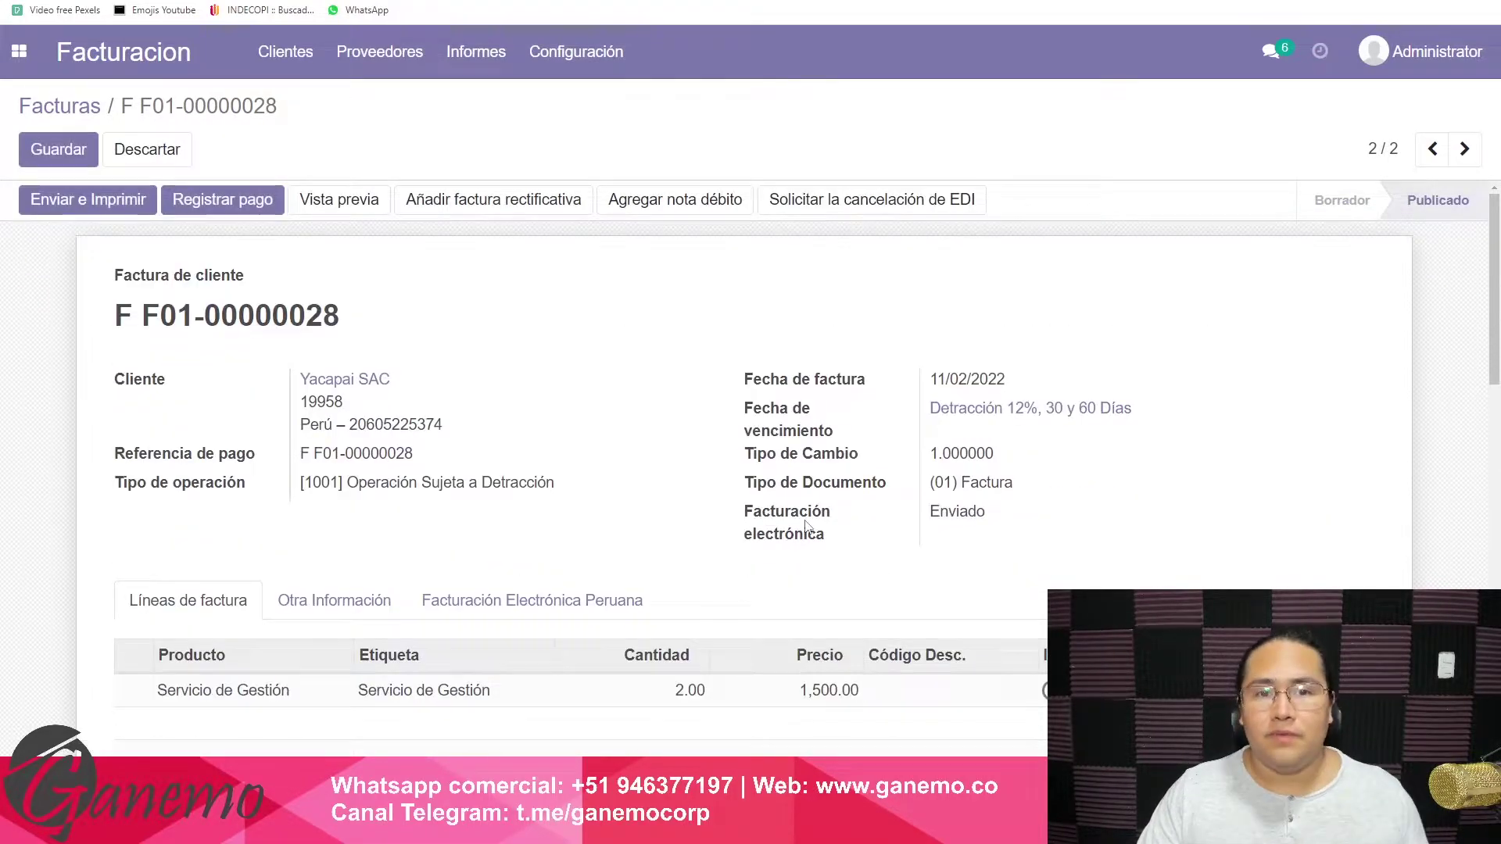
# Examine the customer details and the invoice line of the posted invoice.
pyautogui.moveTo(808, 527)
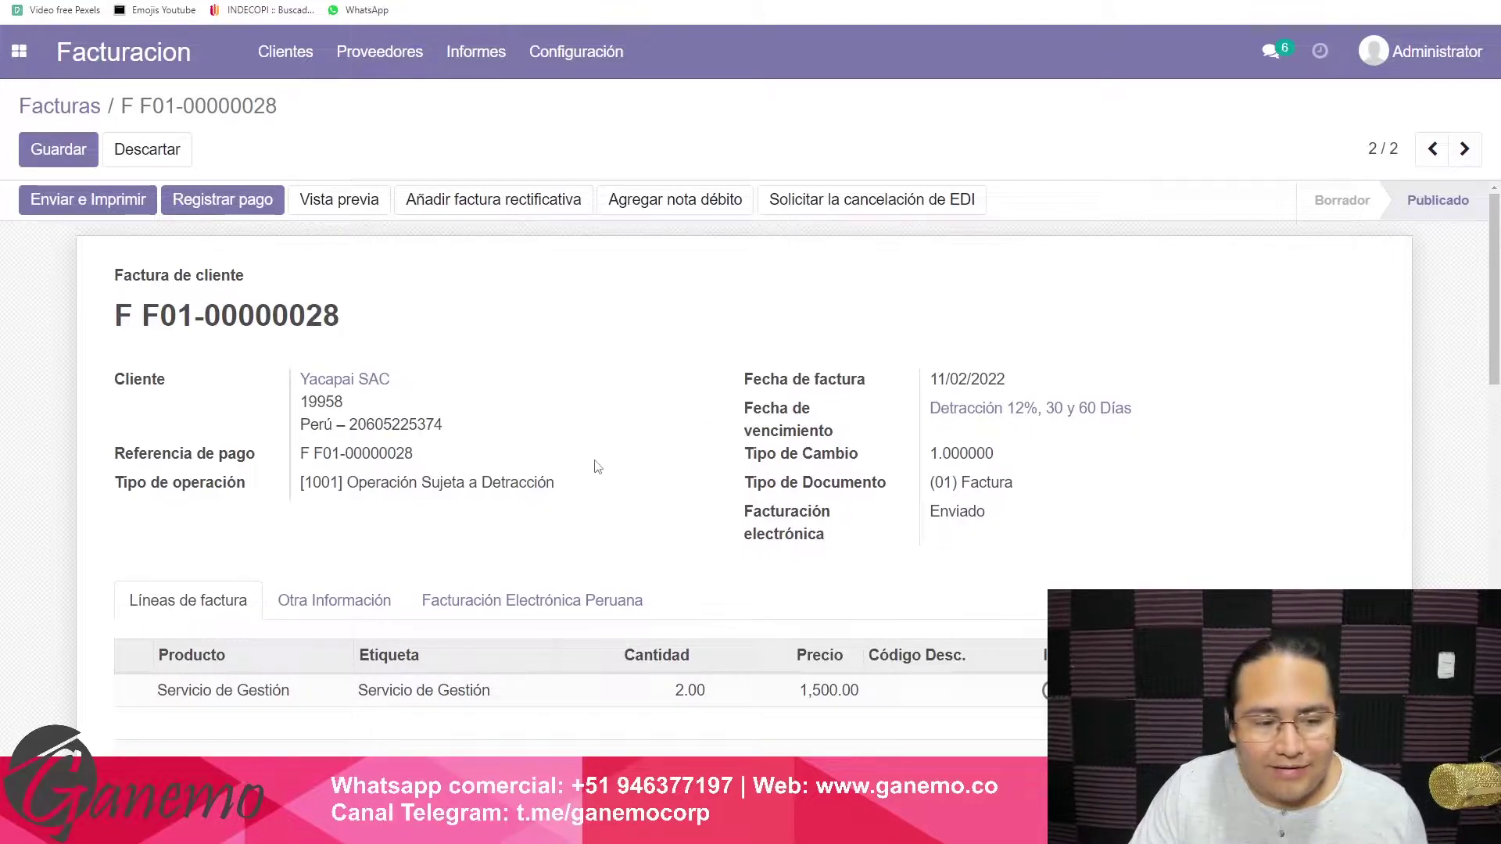
pyautogui.moveTo(300, 377); pyautogui.dragTo(460, 396)
pyautogui.click(493, 354)
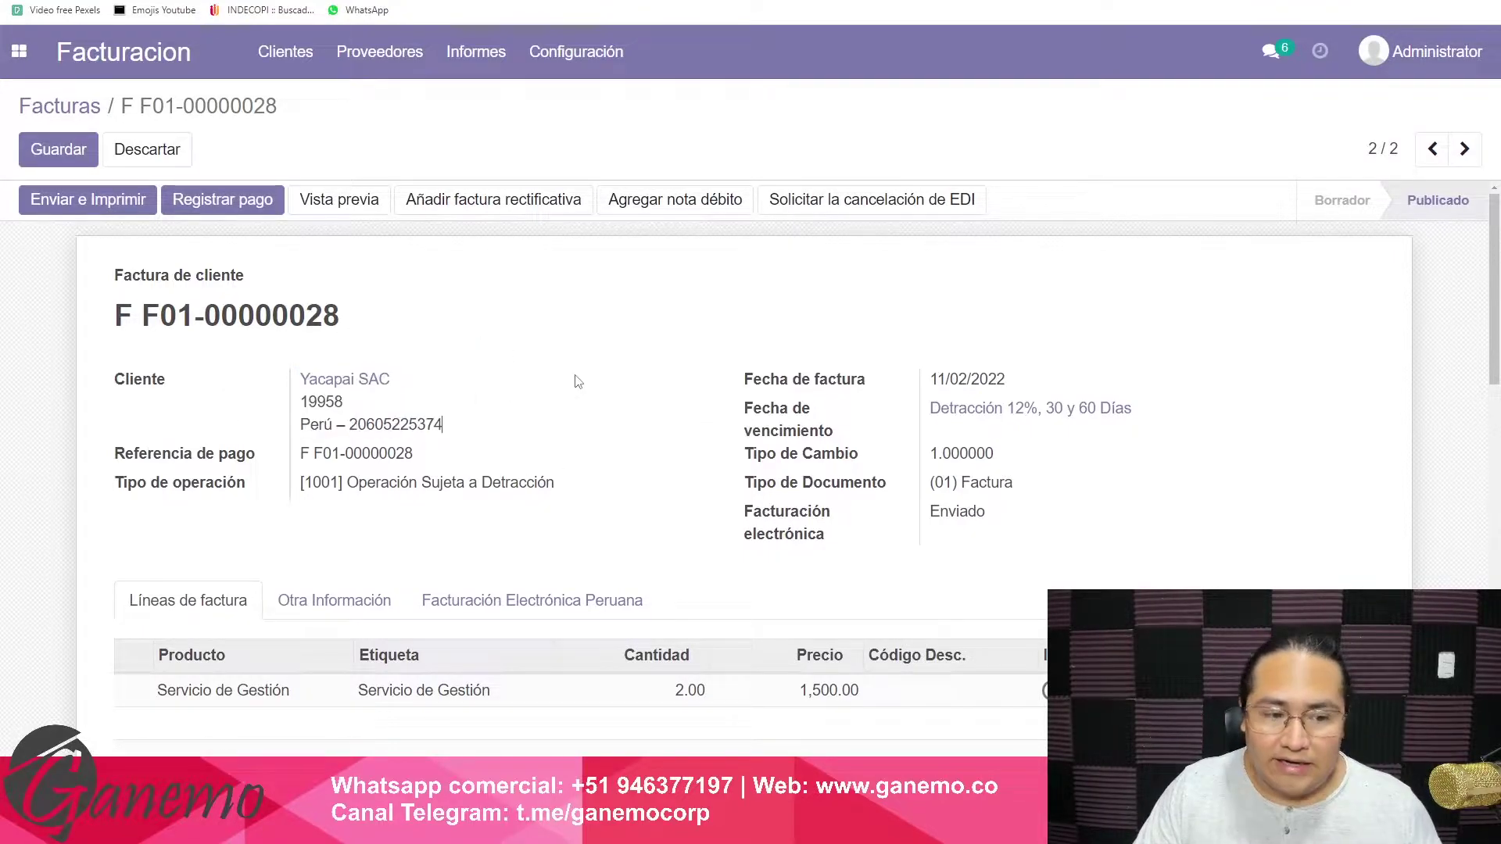
pyautogui.moveTo(93, 617); pyautogui.dragTo(516, 718)
pyautogui.click(626, 525)
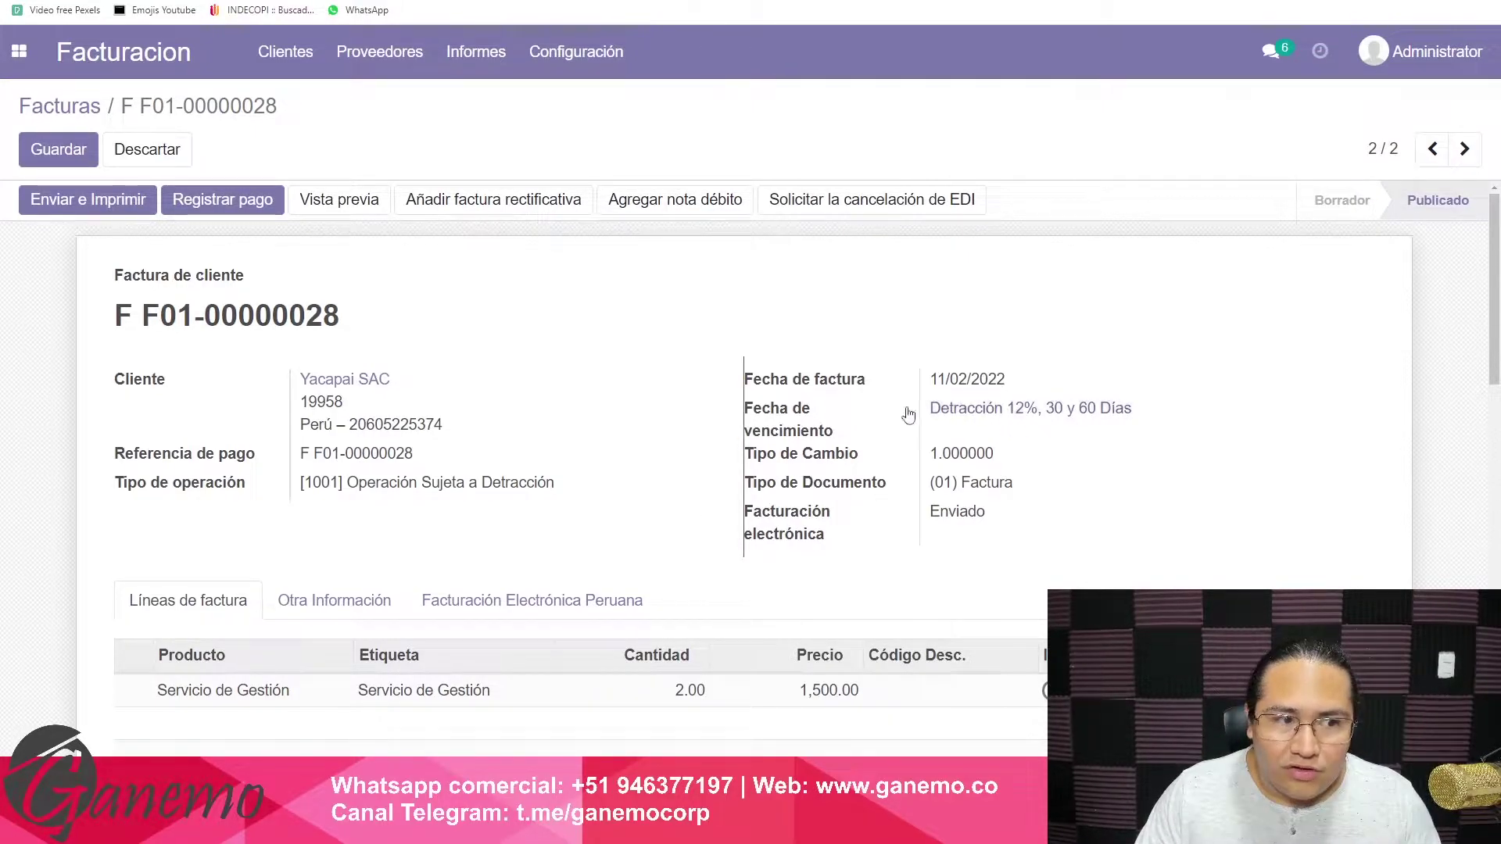
# Leave the invoice and open the payment term Detracción 12%, 30 y 60 Días for editing.
pyautogui.click(153, 143)
pyautogui.click(82, 108)
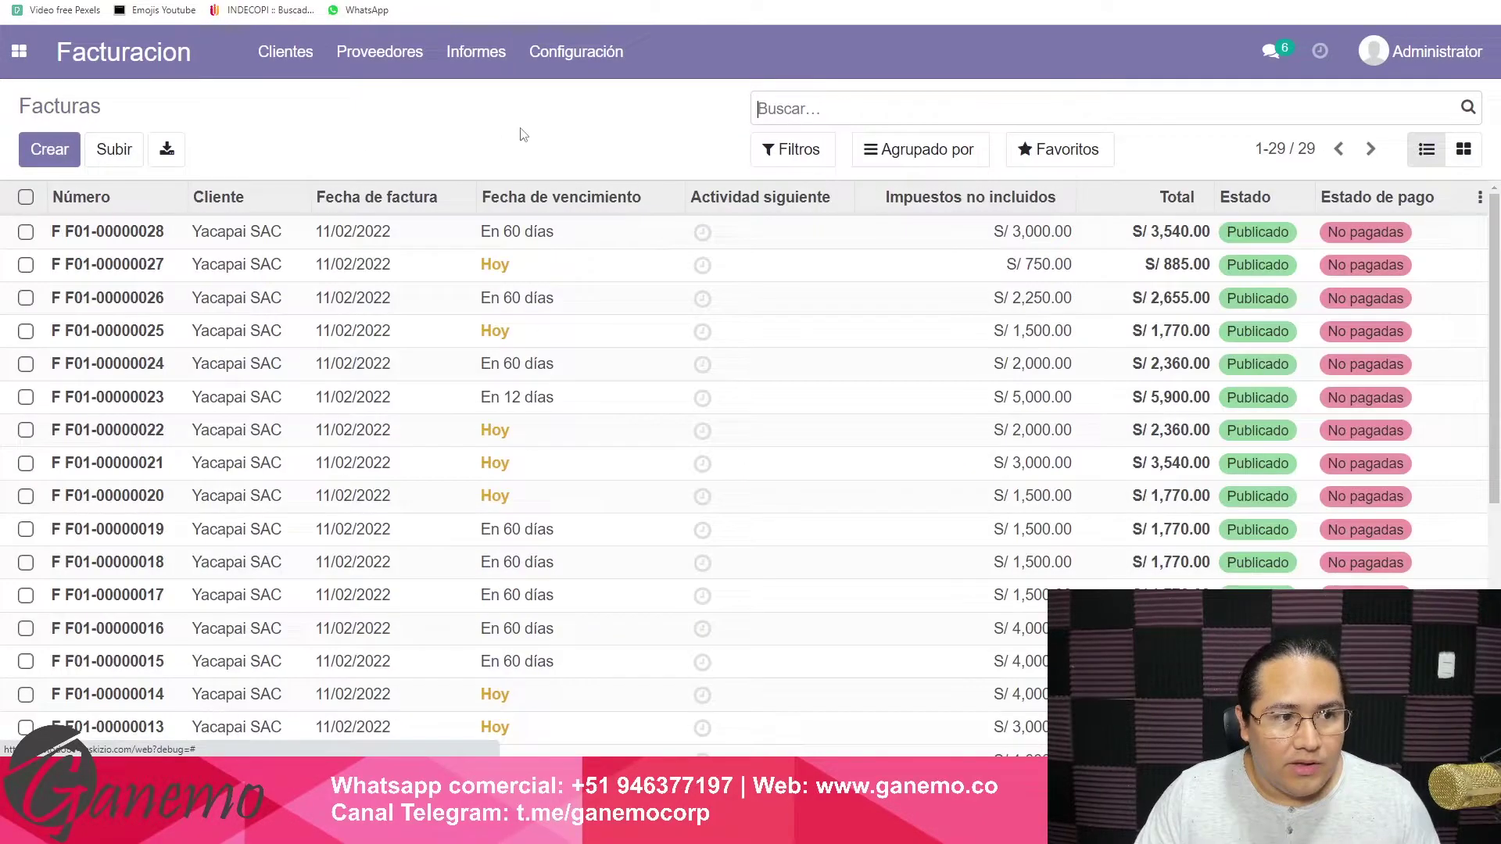
pyautogui.click(571, 53)
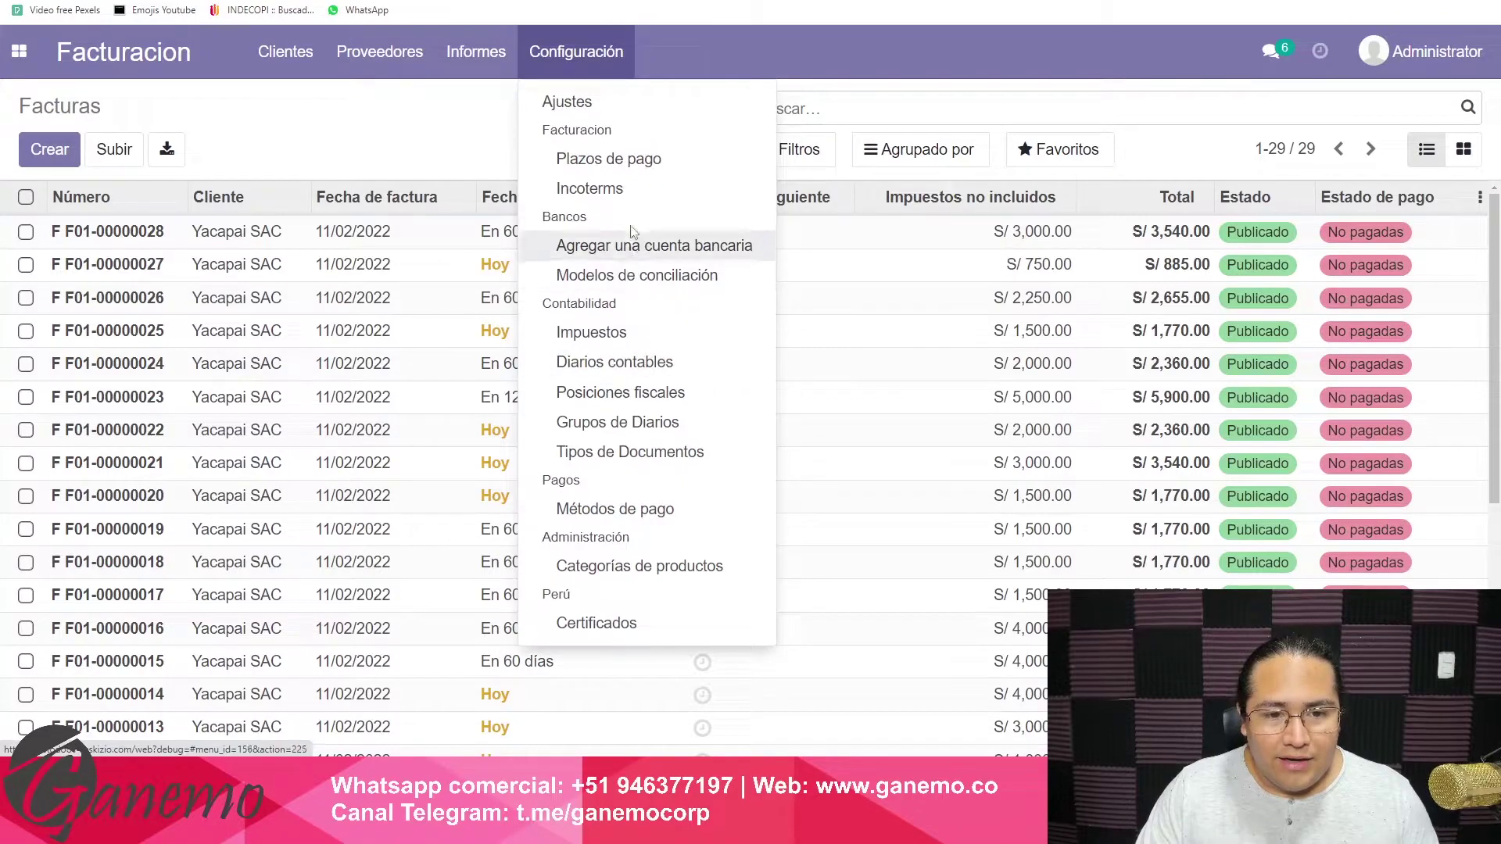
pyautogui.click(620, 161)
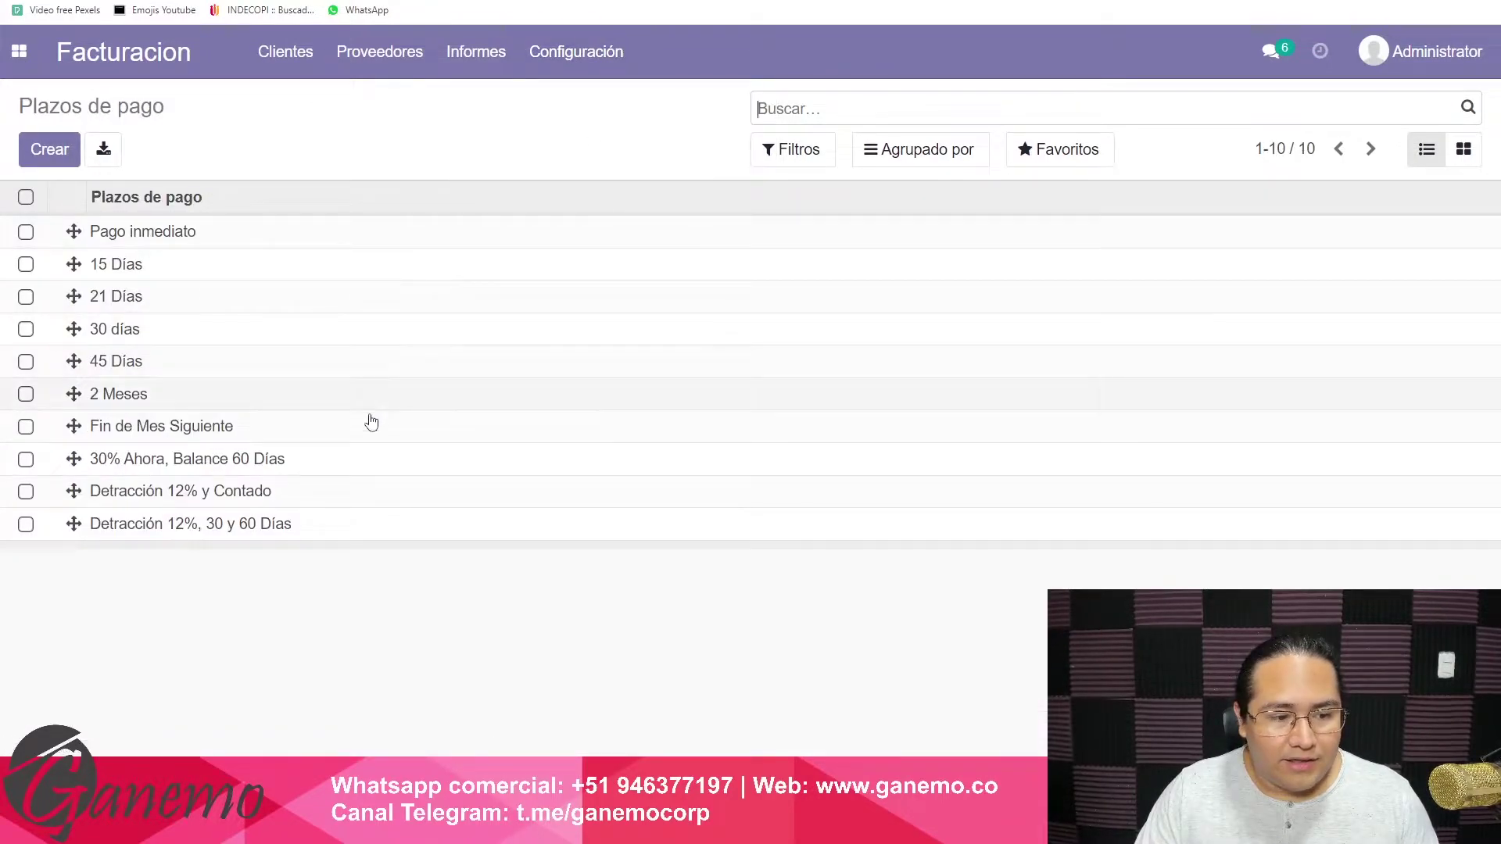
pyautogui.click(173, 528)
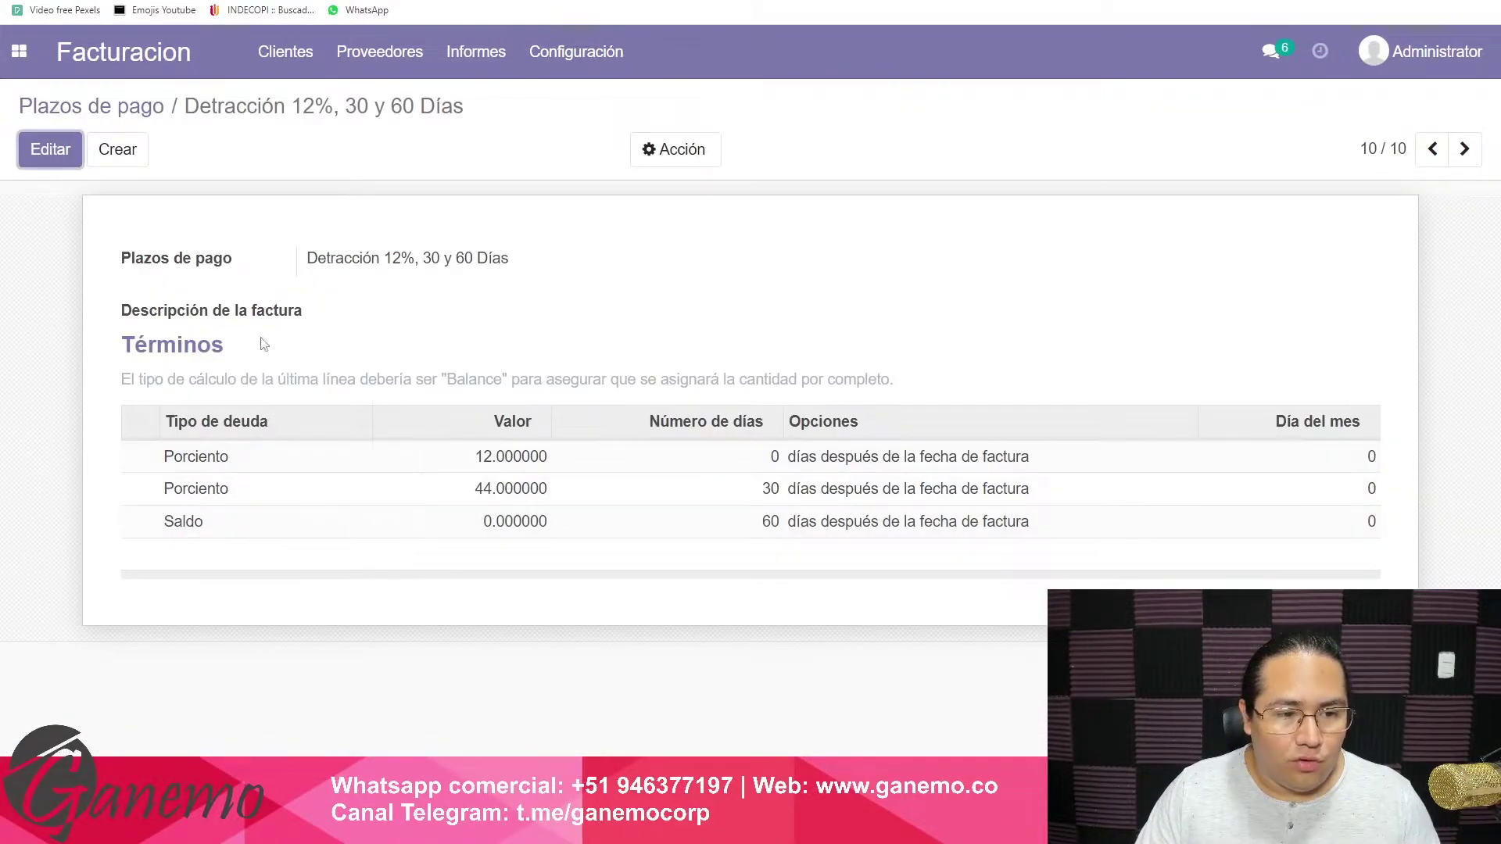
pyautogui.click(55, 151)
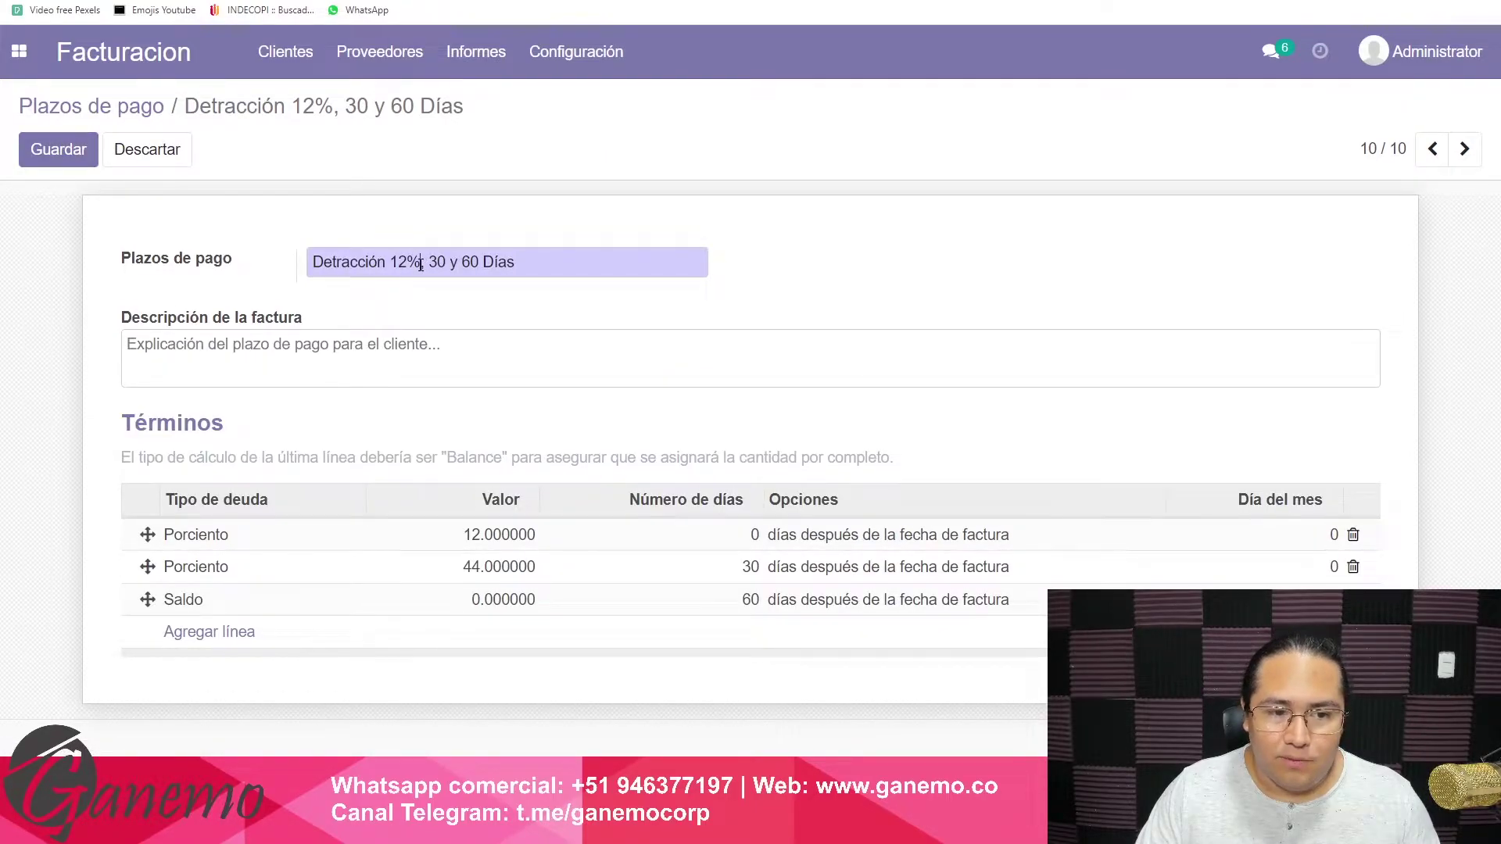
# Examine the detraction percentage and the 30 and 60 day parts of the payment term's name.
pyautogui.moveTo(421, 265); pyautogui.dragTo(278, 294)
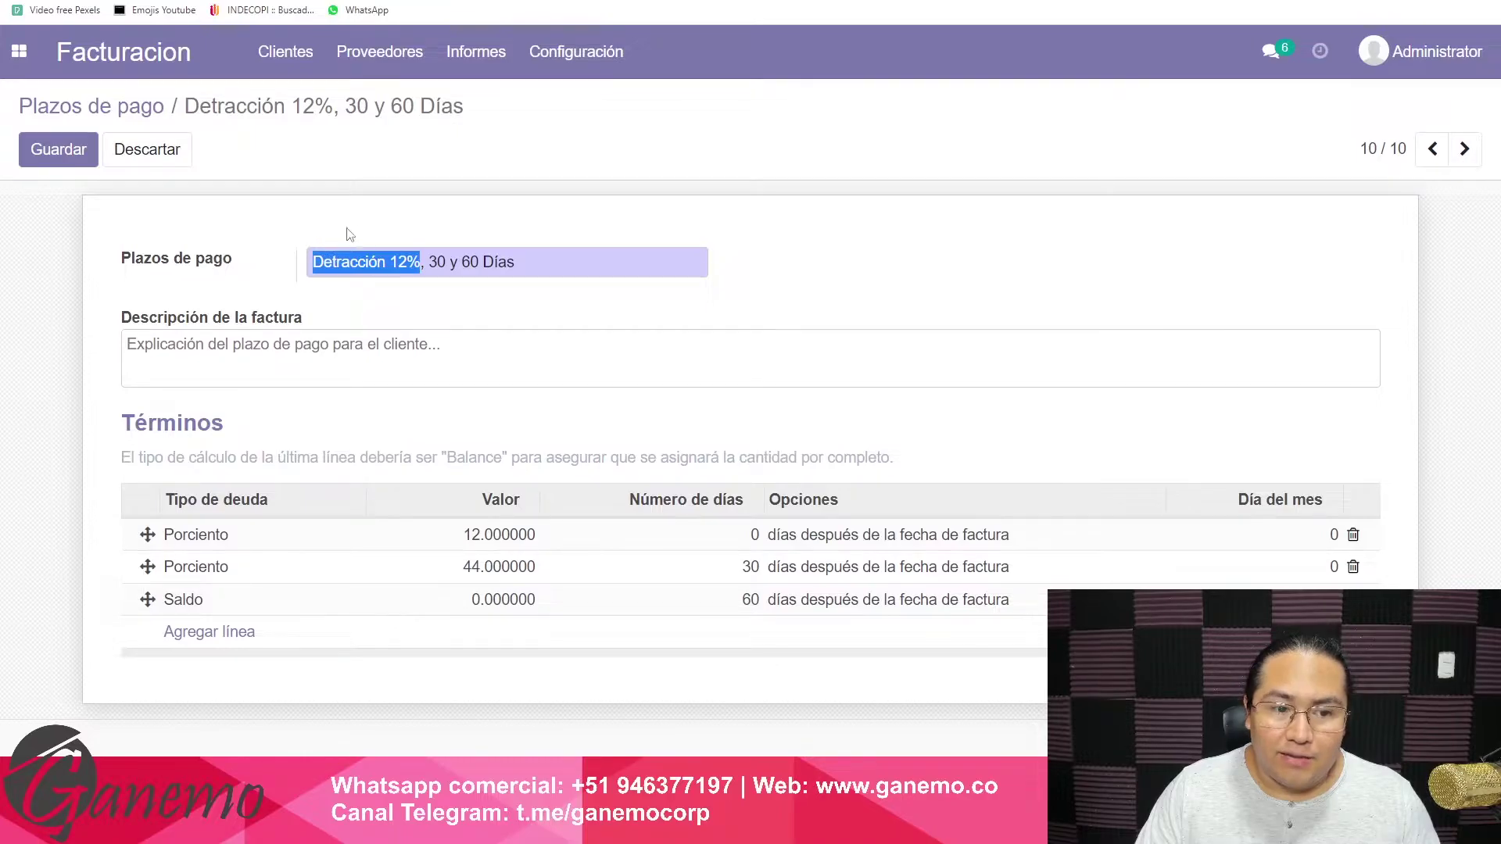
pyautogui.click(383, 262)
pyautogui.moveTo(421, 264); pyautogui.dragTo(314, 276)
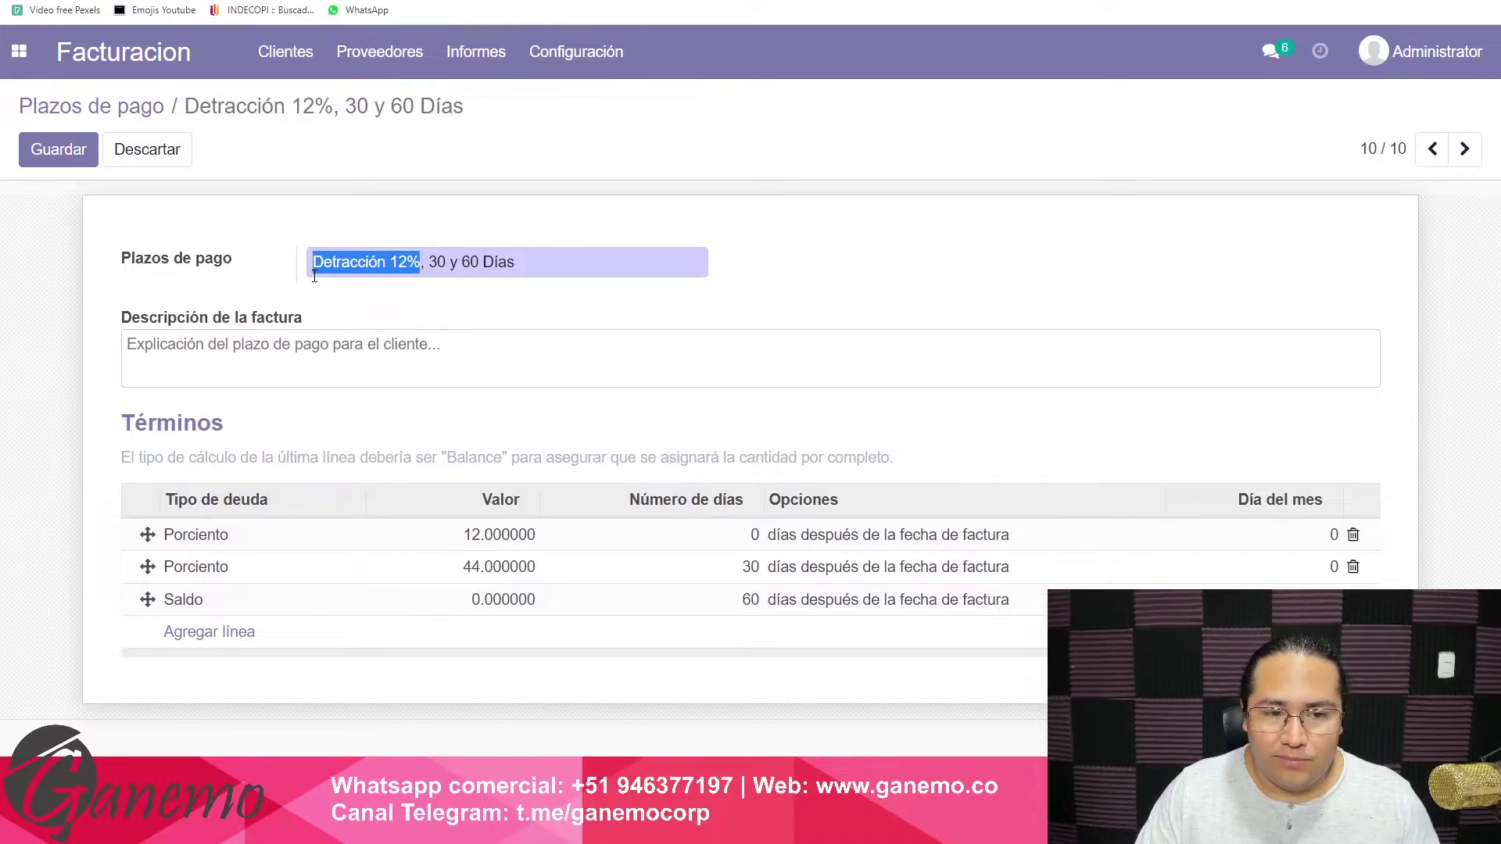
pyautogui.click(435, 275)
pyautogui.doubleClick(432, 262)
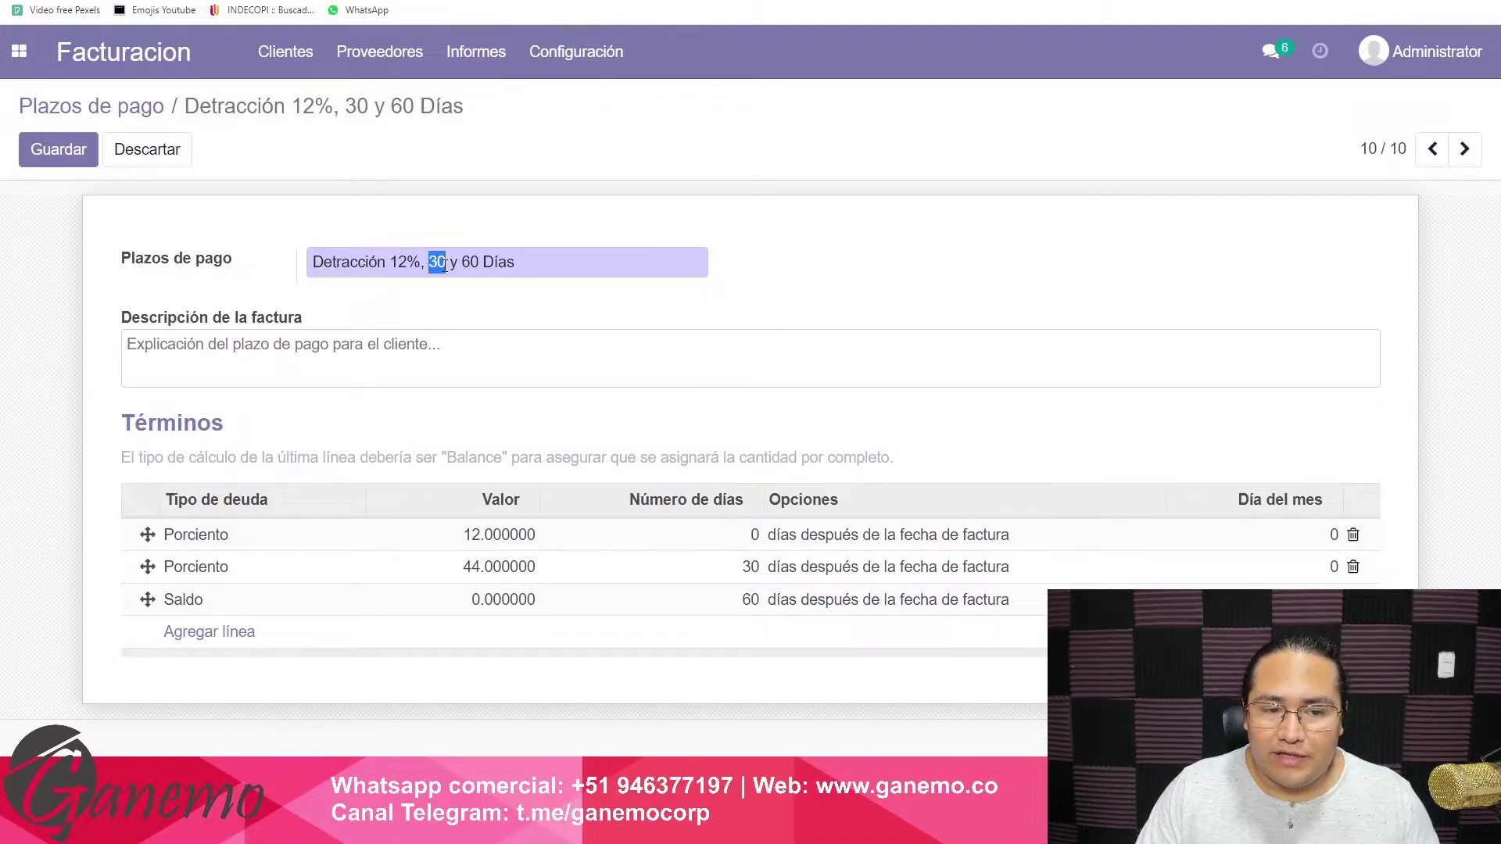
pyautogui.moveTo(457, 262); pyautogui.dragTo(573, 261)
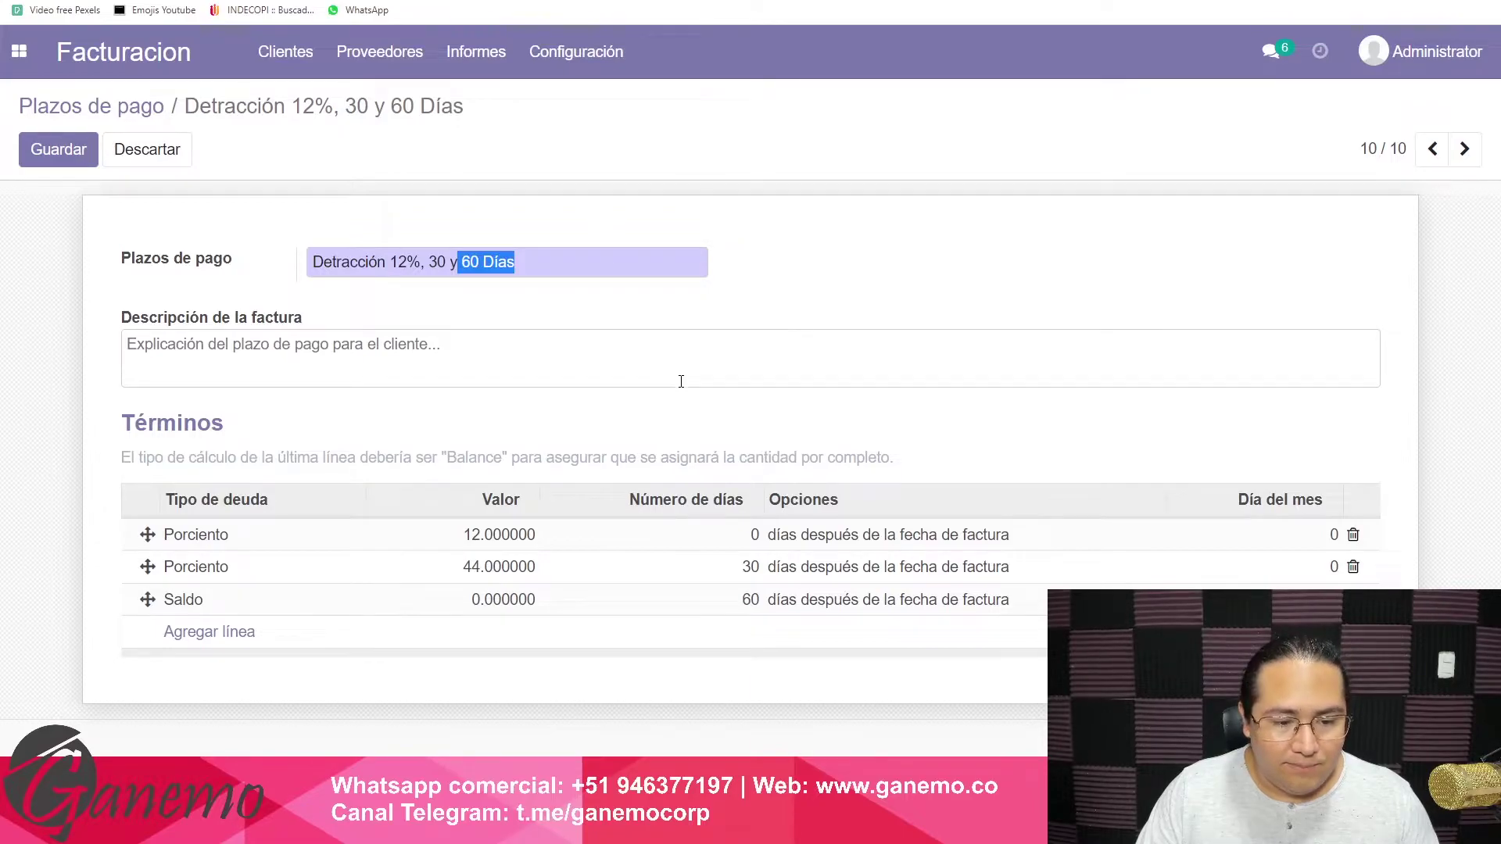
# Review the 12% term line, switching its ¿Es detracción?/¿Es retención? option off and on again, and save the line.
pyautogui.click(355, 540)
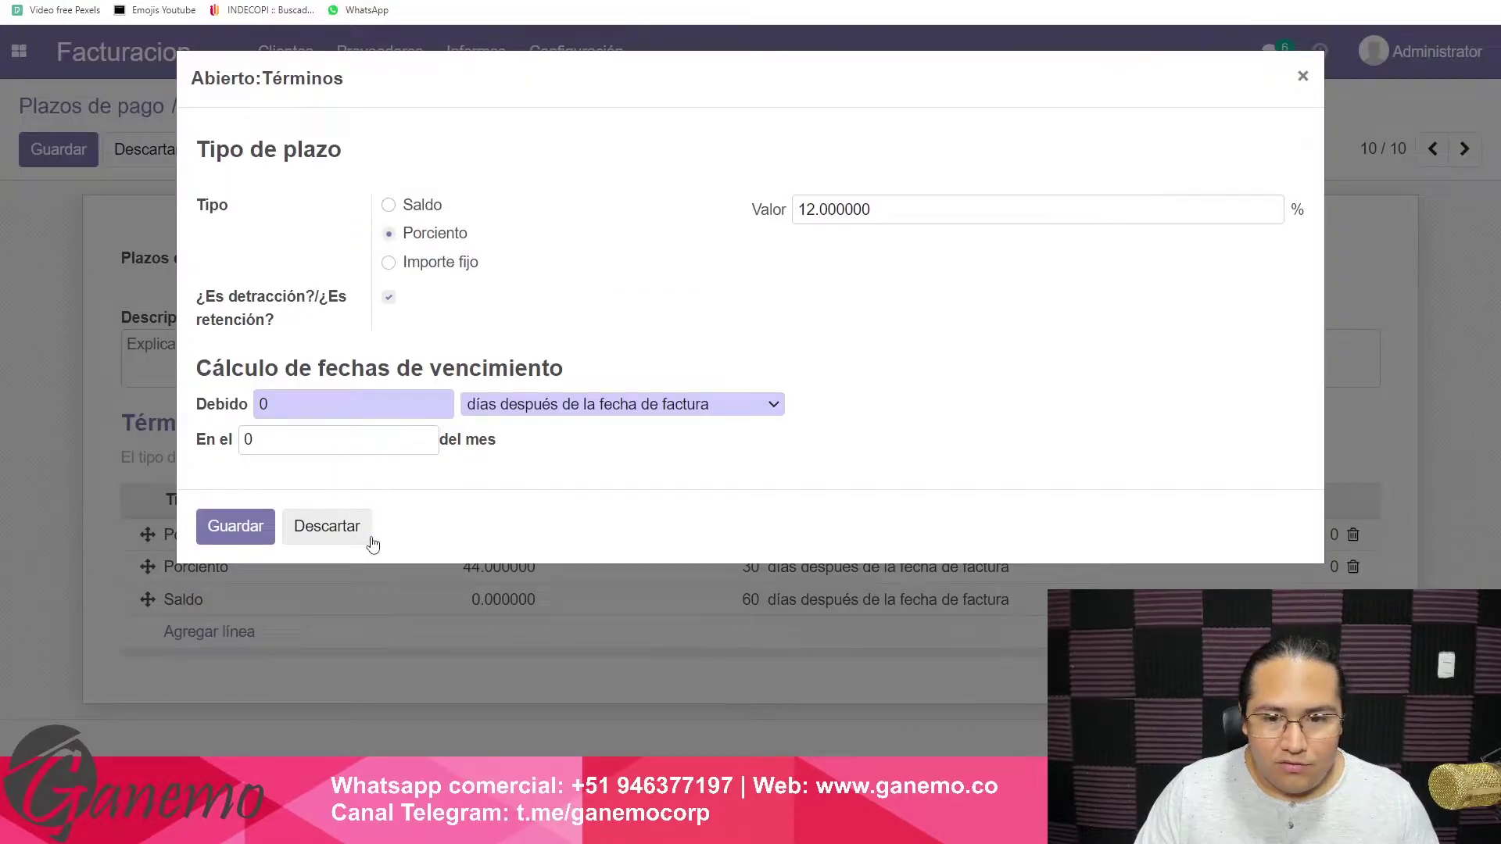
pyautogui.tripleClick(244, 294)
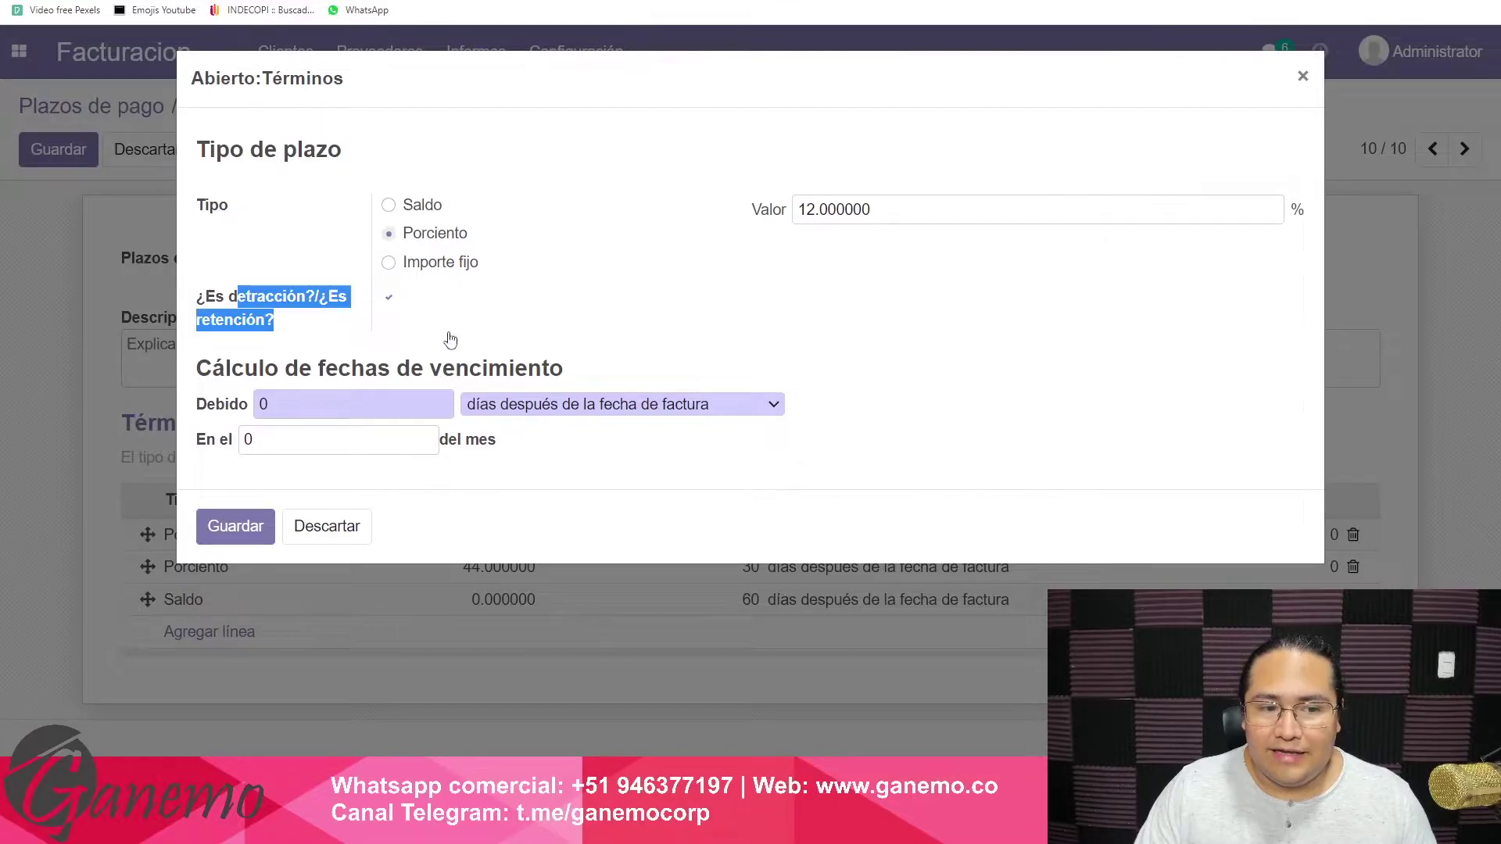
pyautogui.moveTo(222, 154); pyautogui.dragTo(426, 168)
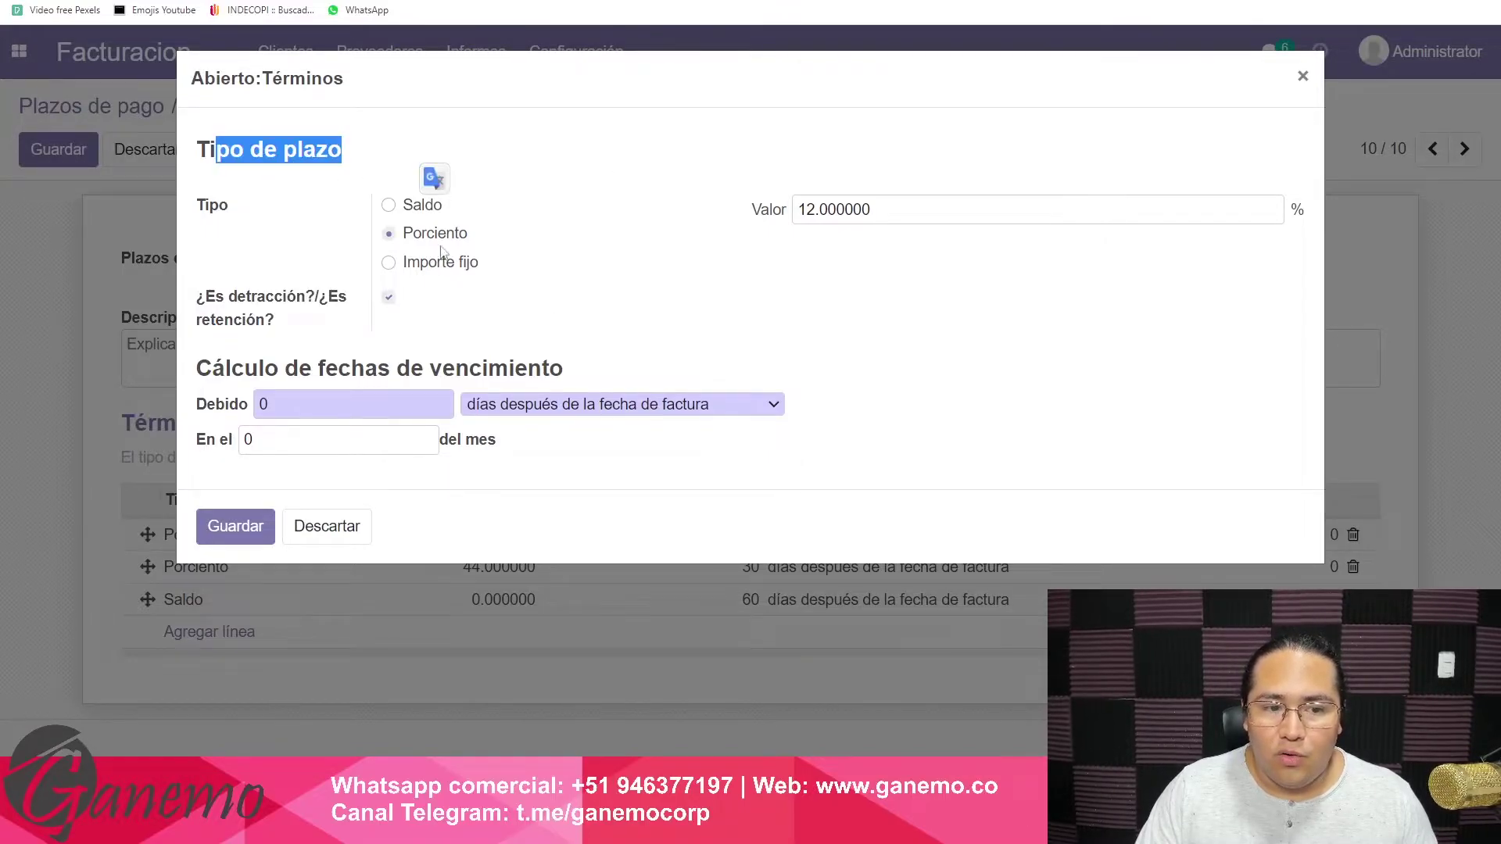
pyautogui.click(391, 298)
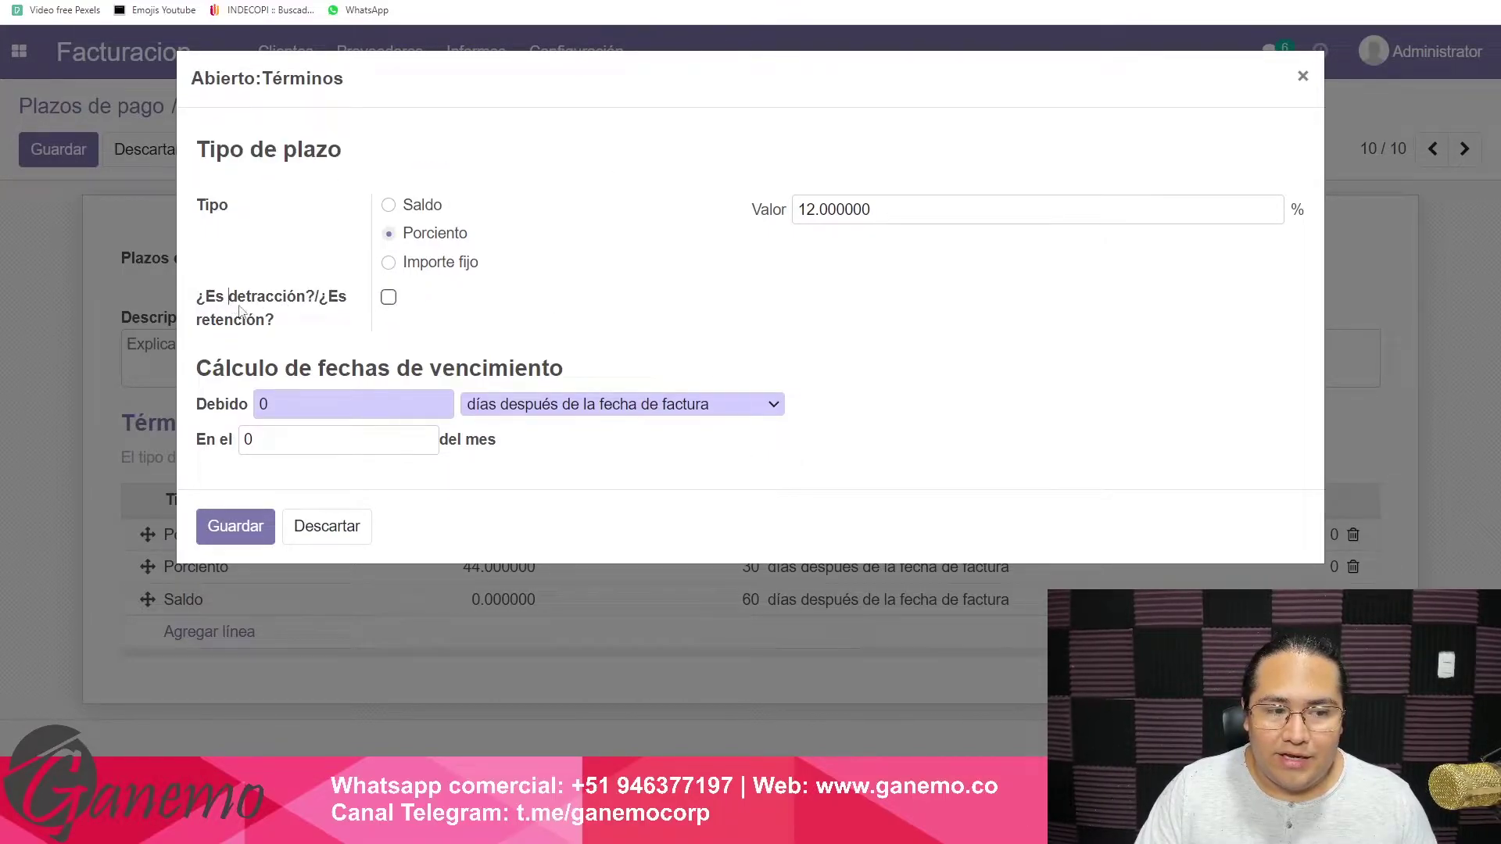
pyautogui.moveTo(232, 305); pyautogui.dragTo(268, 334)
pyautogui.click(393, 307)
pyautogui.click(393, 308)
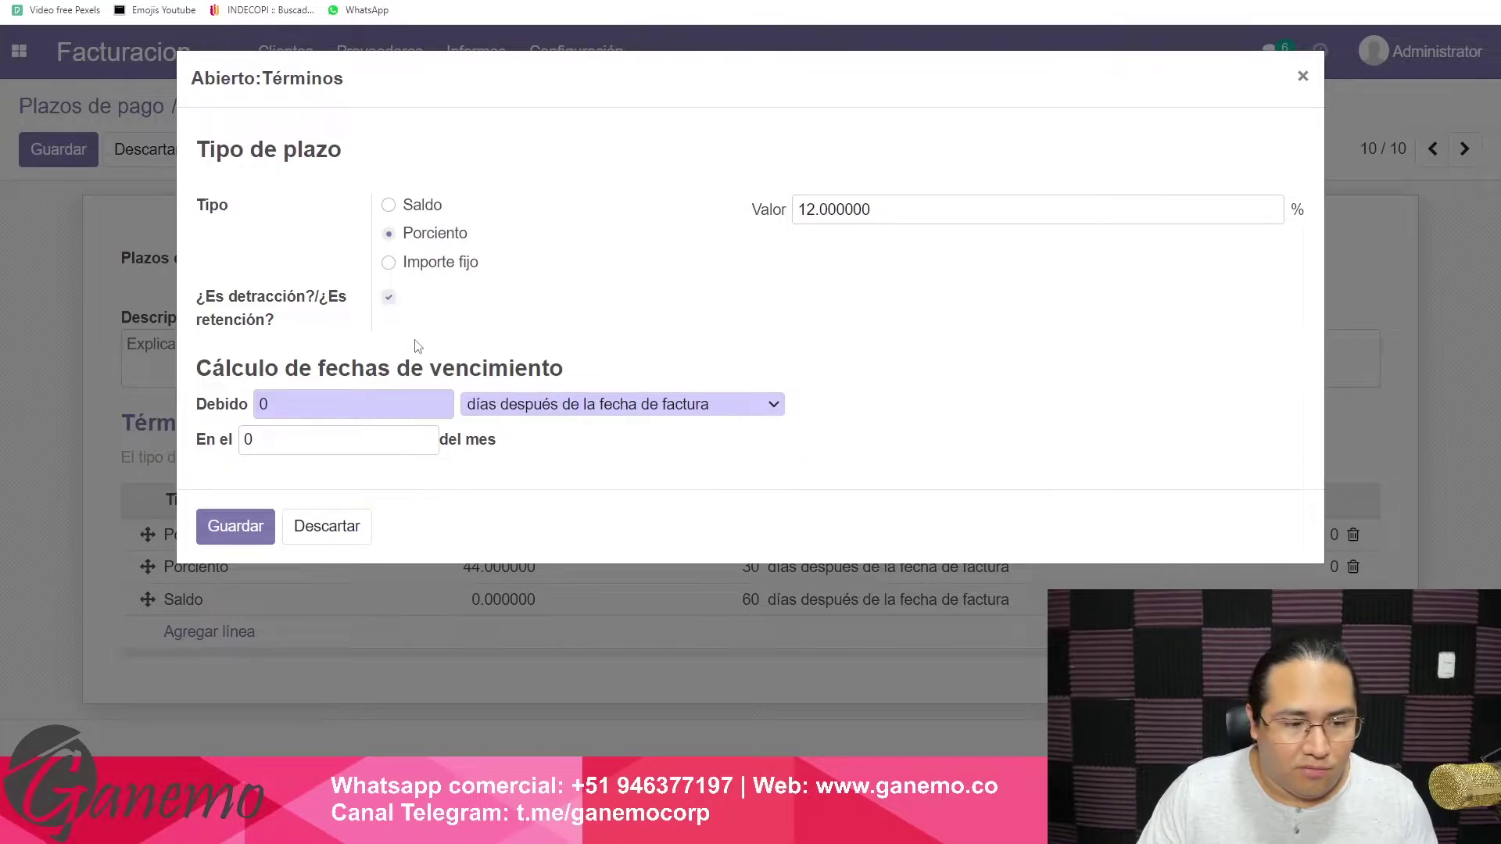
pyautogui.click(235, 525)
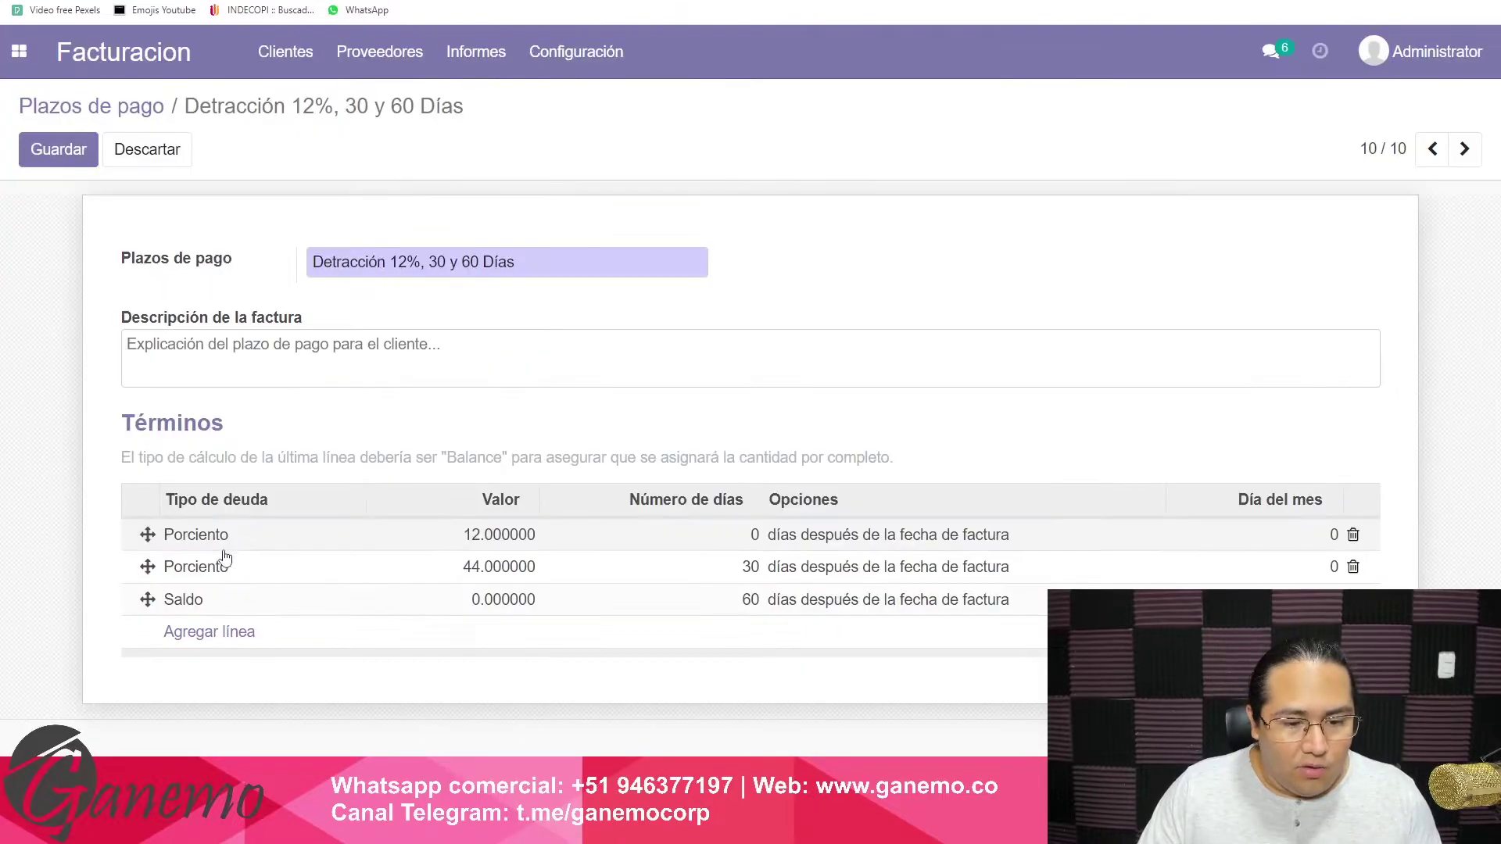
# Review the 44% term due in 30 days and the Saldo term due in 60 days, and save the payment term.
pyautogui.click(311, 578)
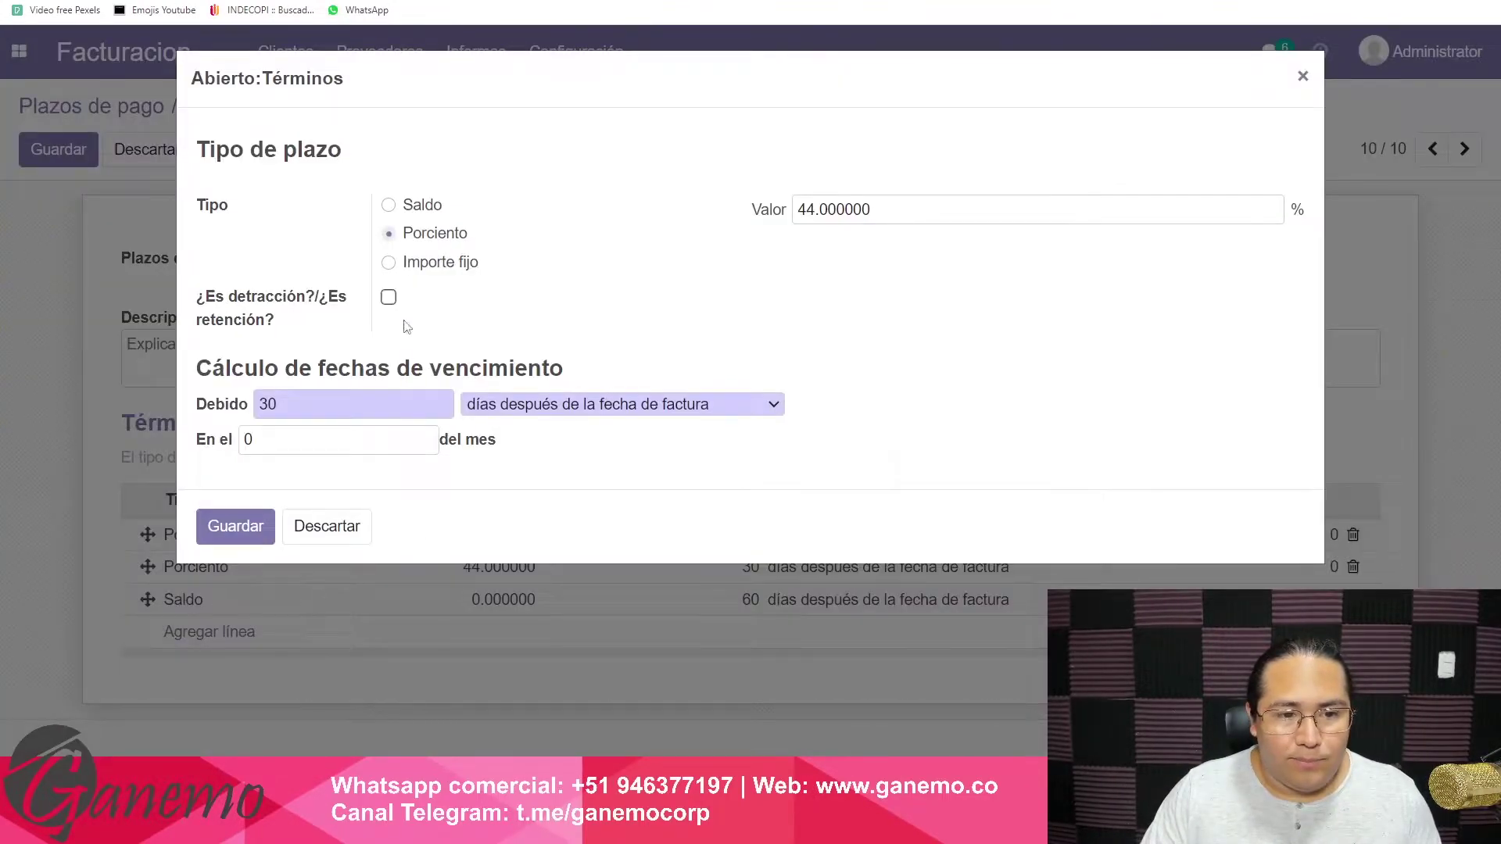
pyautogui.moveTo(295, 402); pyautogui.dragTo(209, 429)
pyautogui.click(211, 532)
pyautogui.click(251, 600)
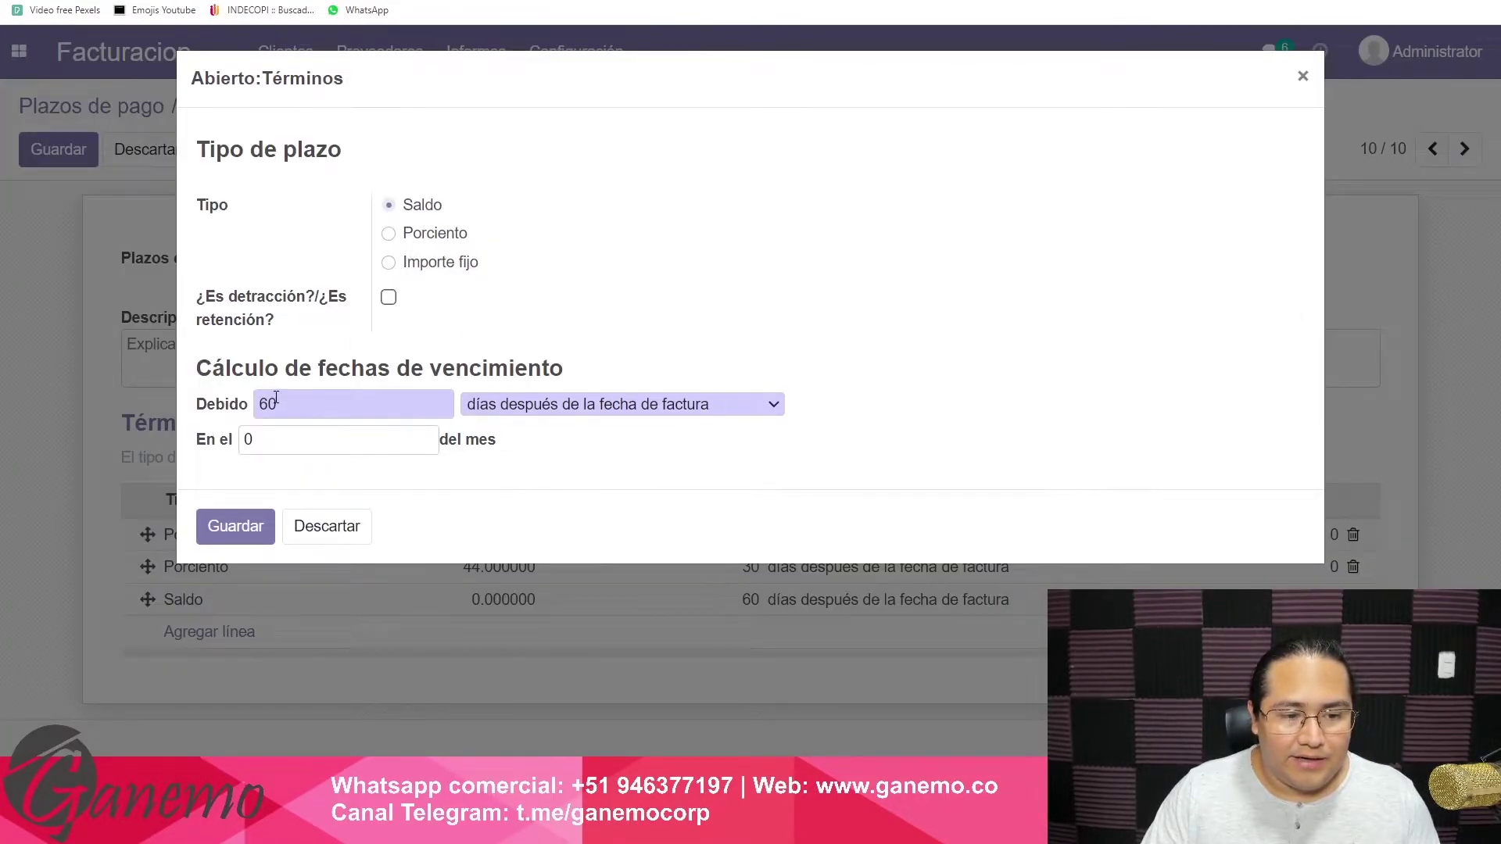
pyautogui.click(235, 528)
pyautogui.click(87, 149)
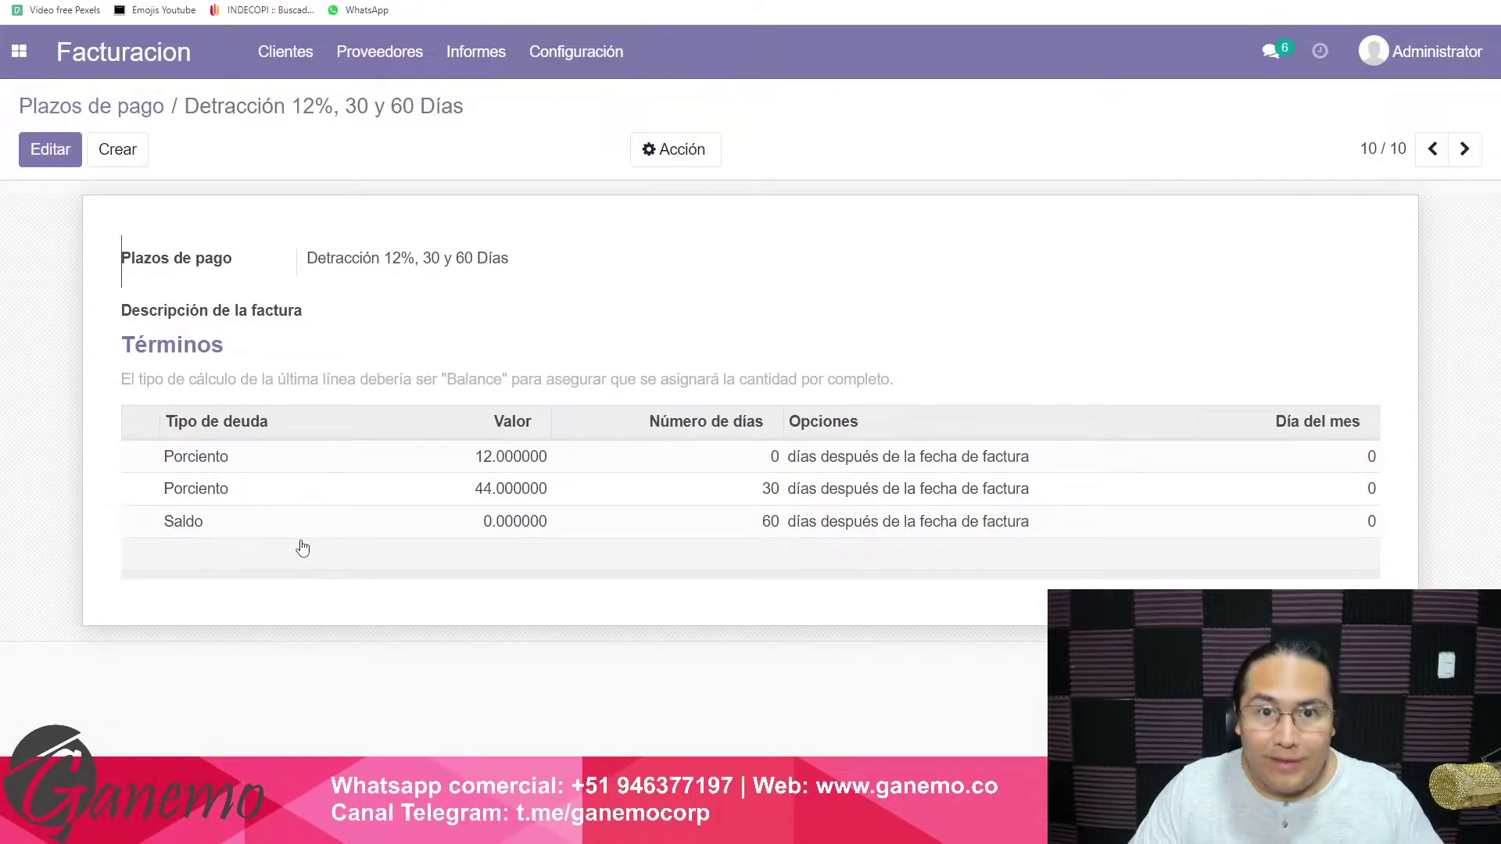
pyautogui.moveTo(114, 459); pyautogui.dragTo(643, 472)
pyautogui.click(553, 362)
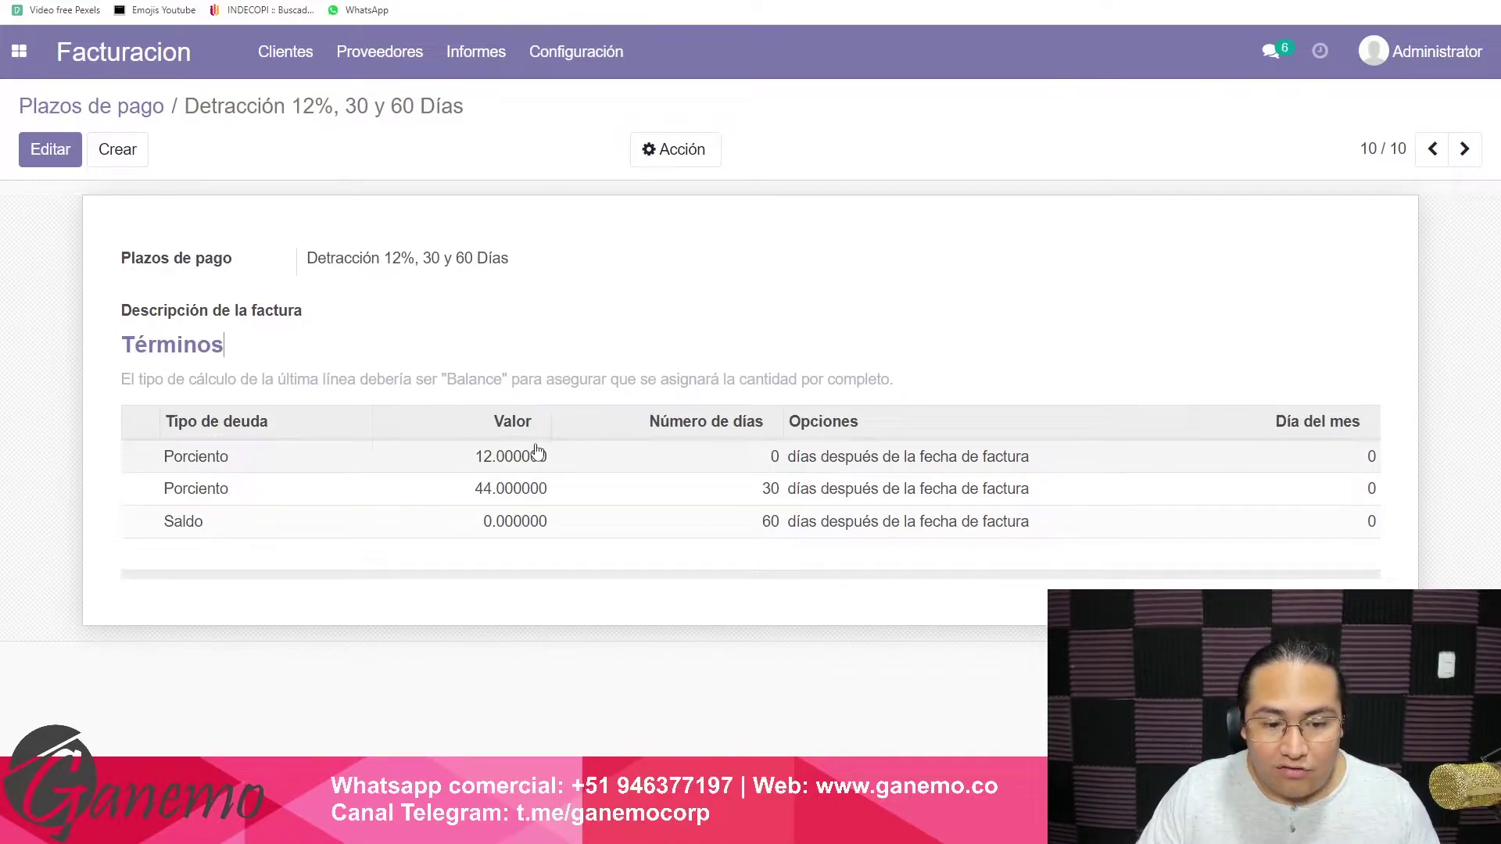
# Review the detraction option on the saved 12% term line and close its details.
pyautogui.click(537, 454)
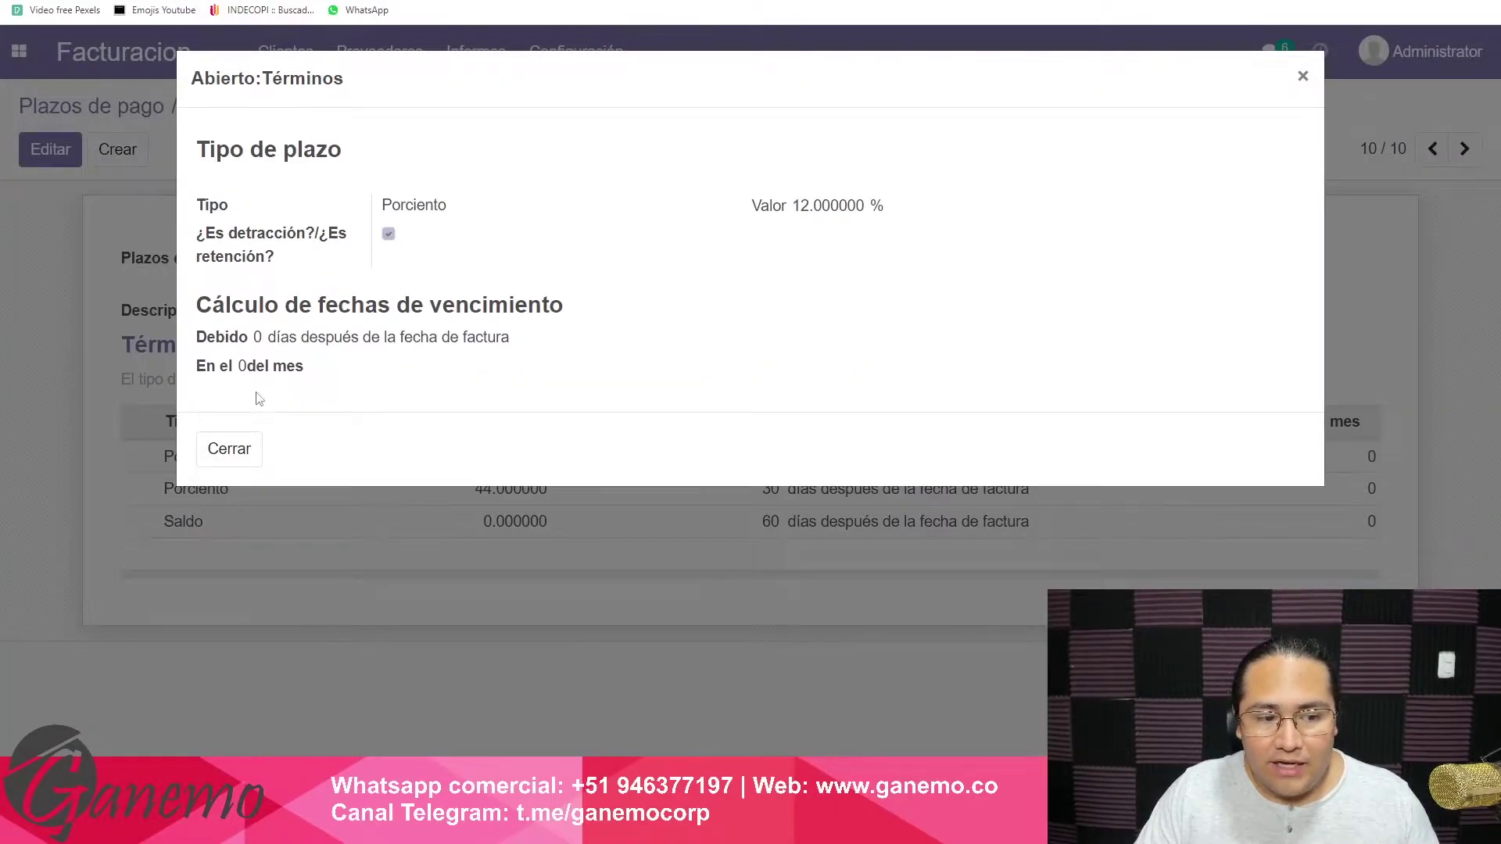
pyautogui.click(234, 453)
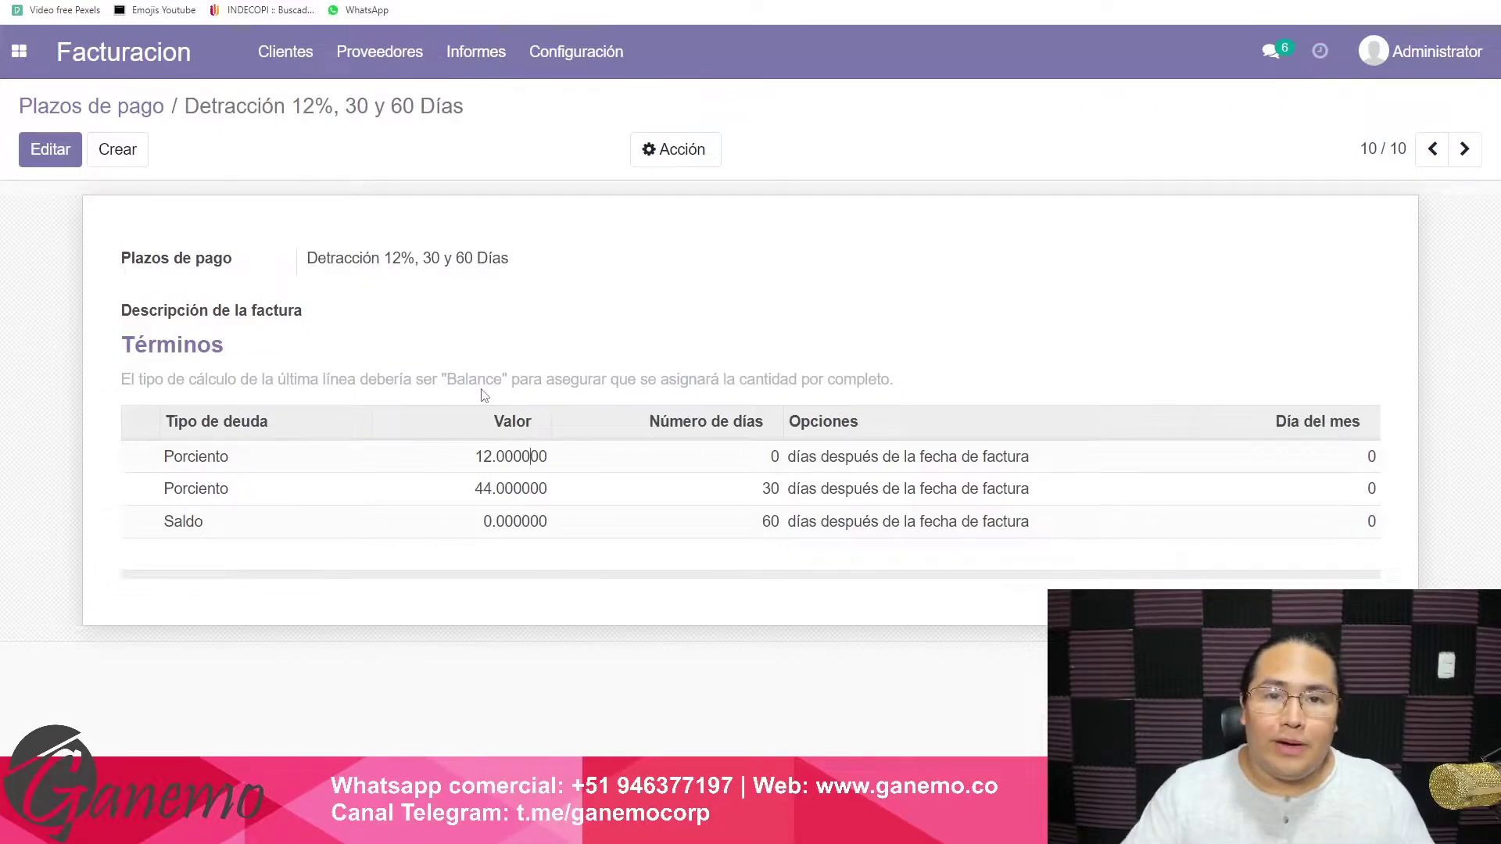
pyautogui.moveTo(482, 395); pyautogui.dragTo(487, 387)
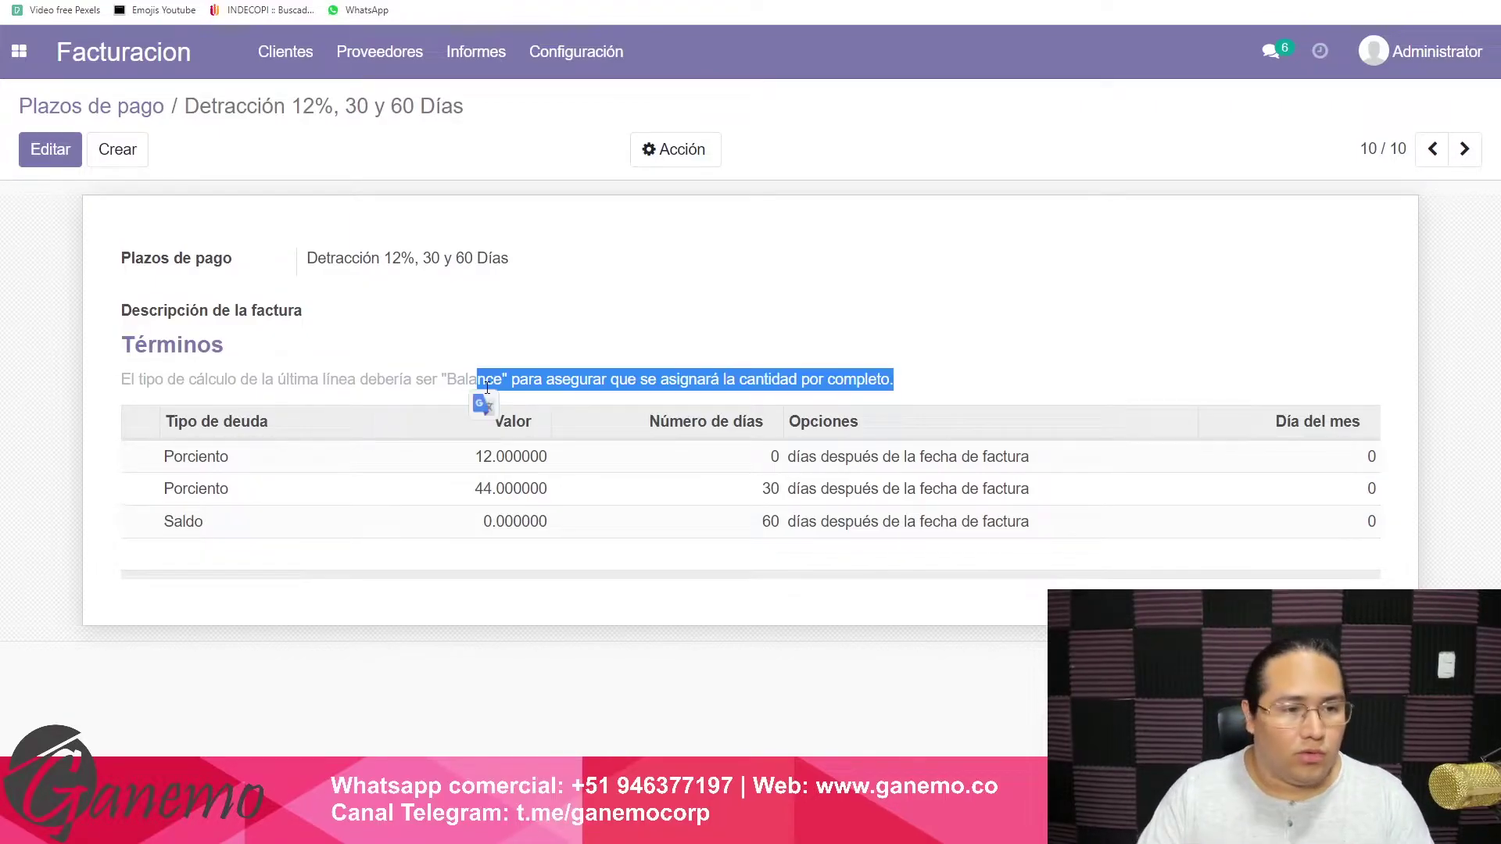
# Return to the payment terms list and create a new term named Detracción 12%, 30, 60 y 90.
pyautogui.click(91, 105)
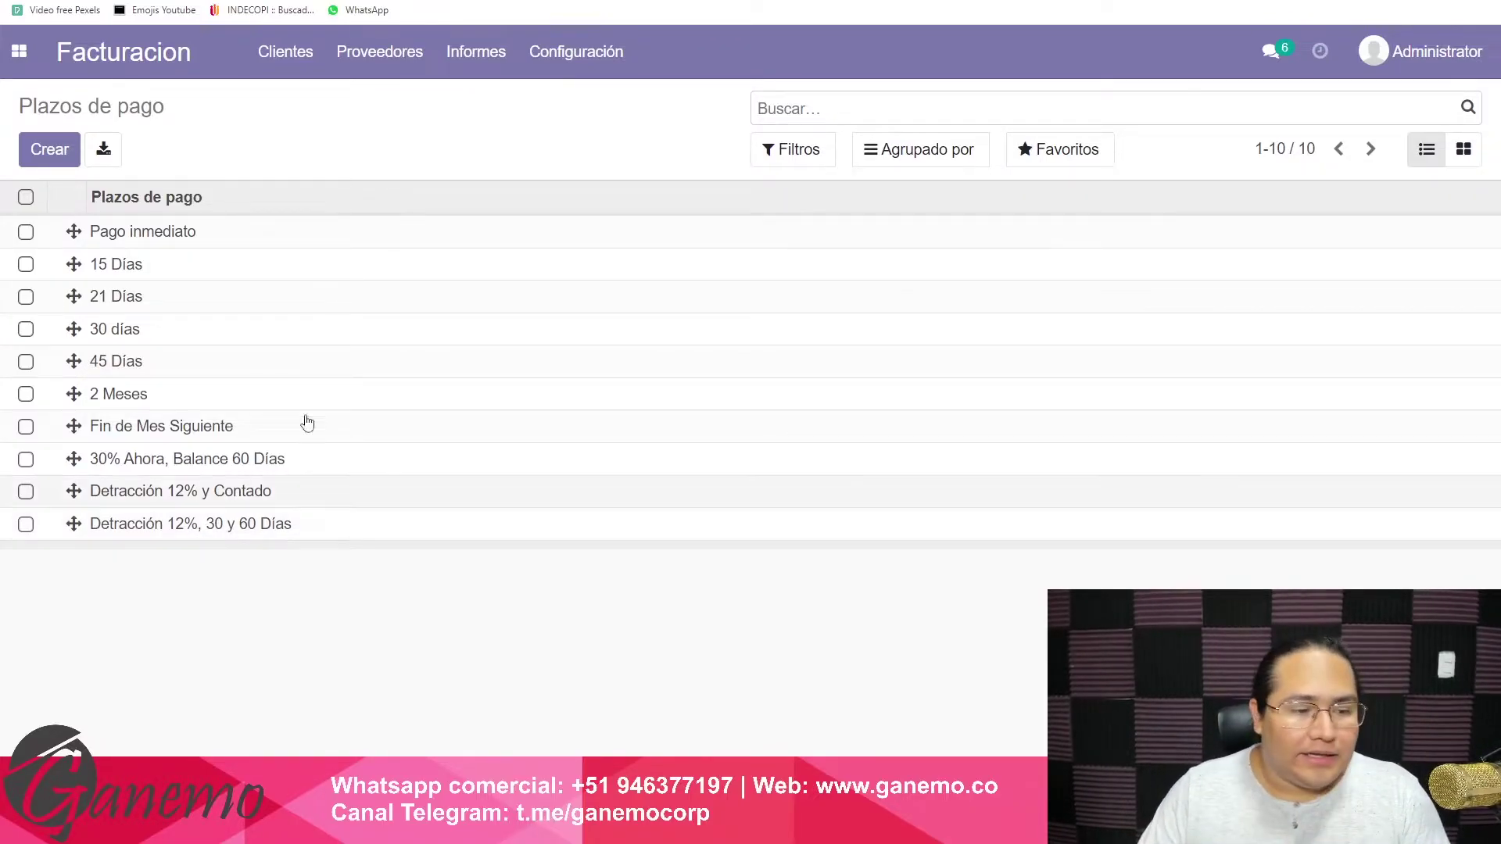
pyautogui.click(56, 148)
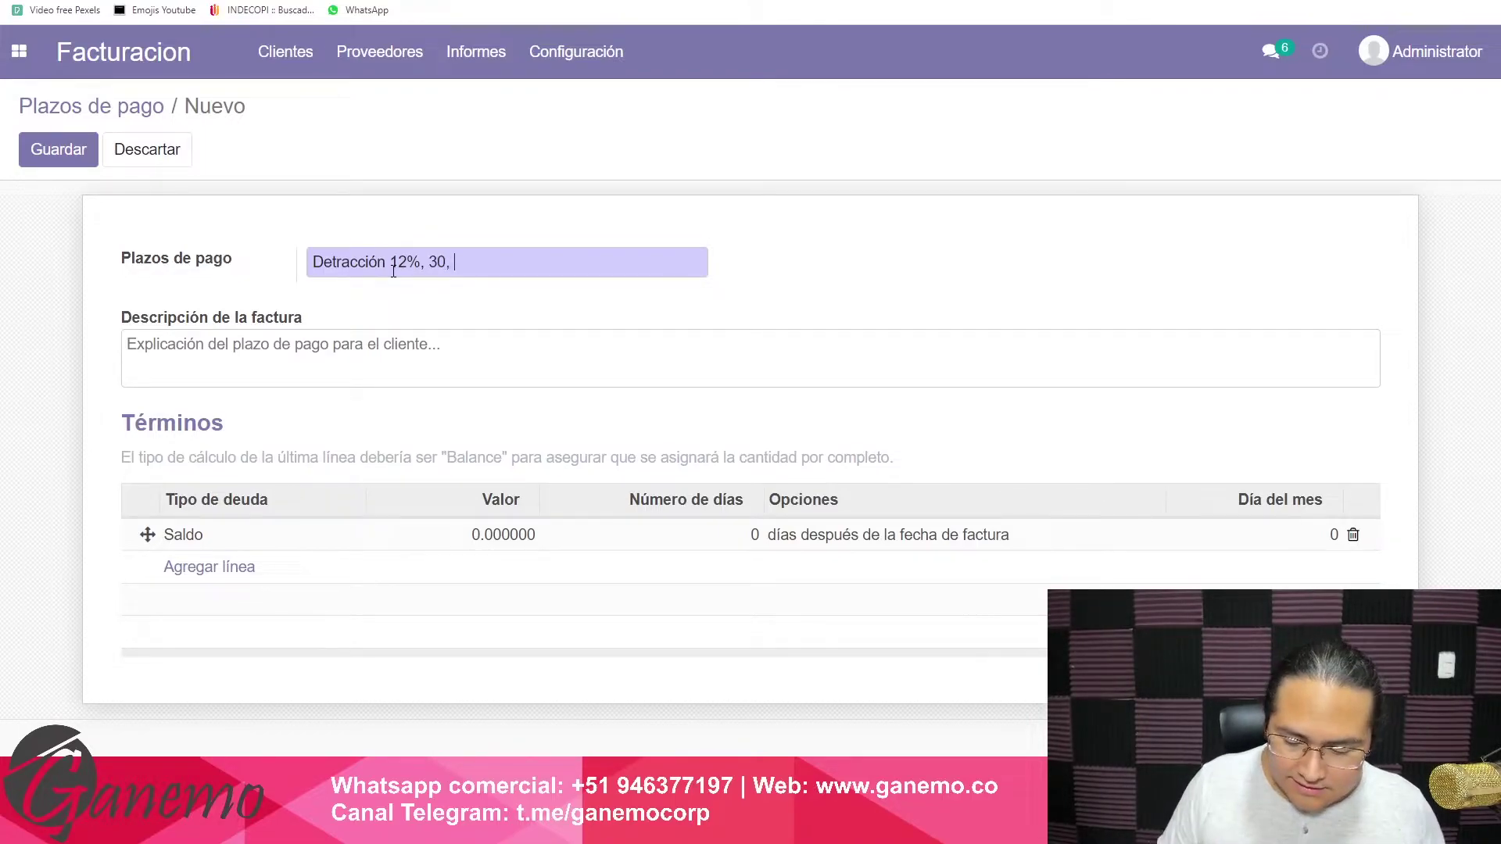
pyautogui.write('90')
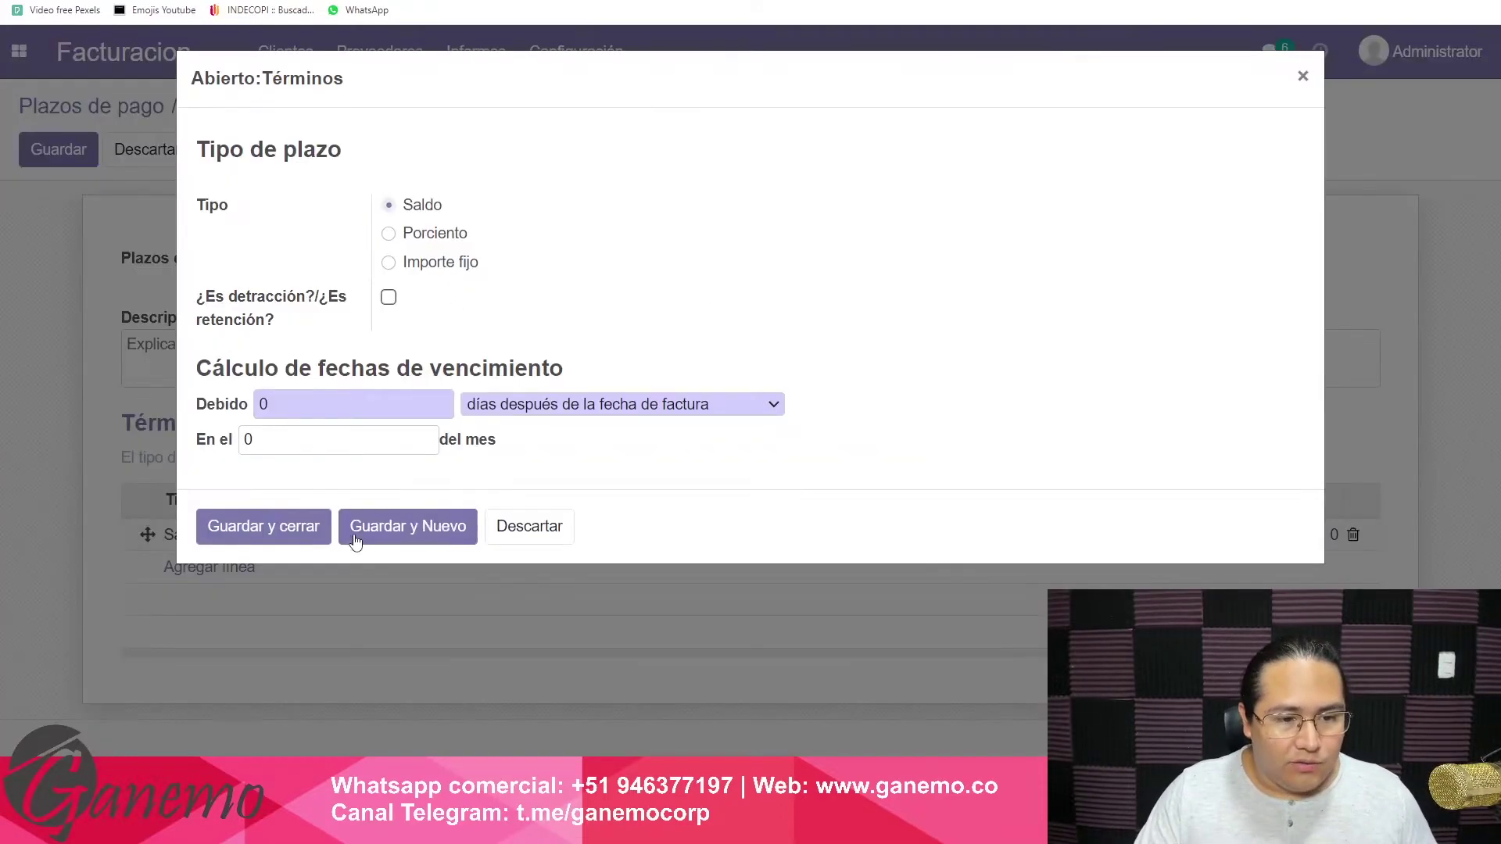
# Change the default Saldo line to Porciento with value 12%, mark it as ¿Es detracción?/¿Es retención?, and save the line.
pyautogui.click(356, 539)
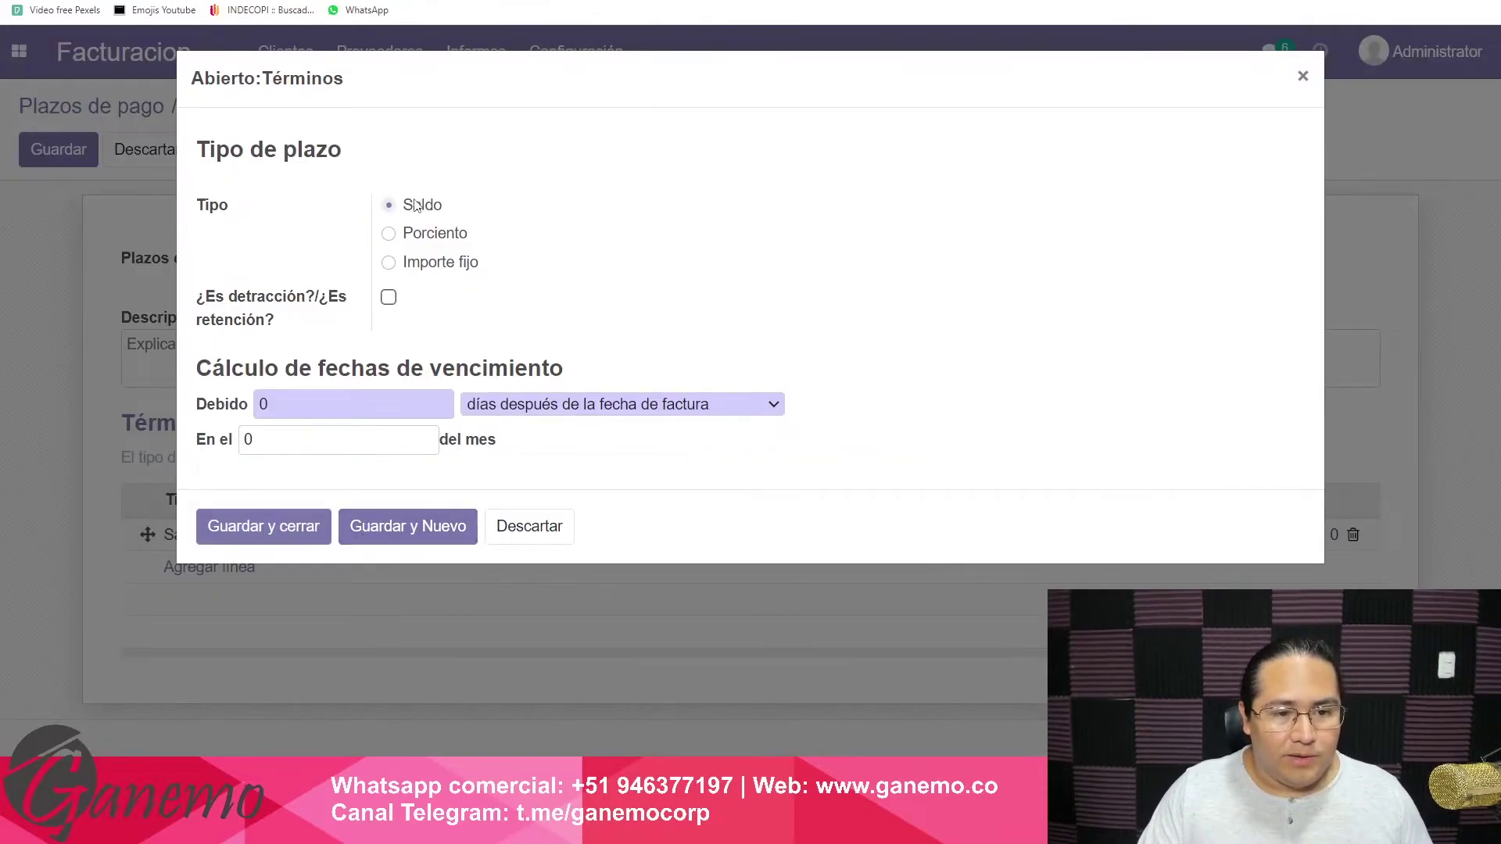
pyautogui.click(391, 234)
pyautogui.click(808, 212)
pyautogui.press('BackSpace')
pyautogui.write('12')
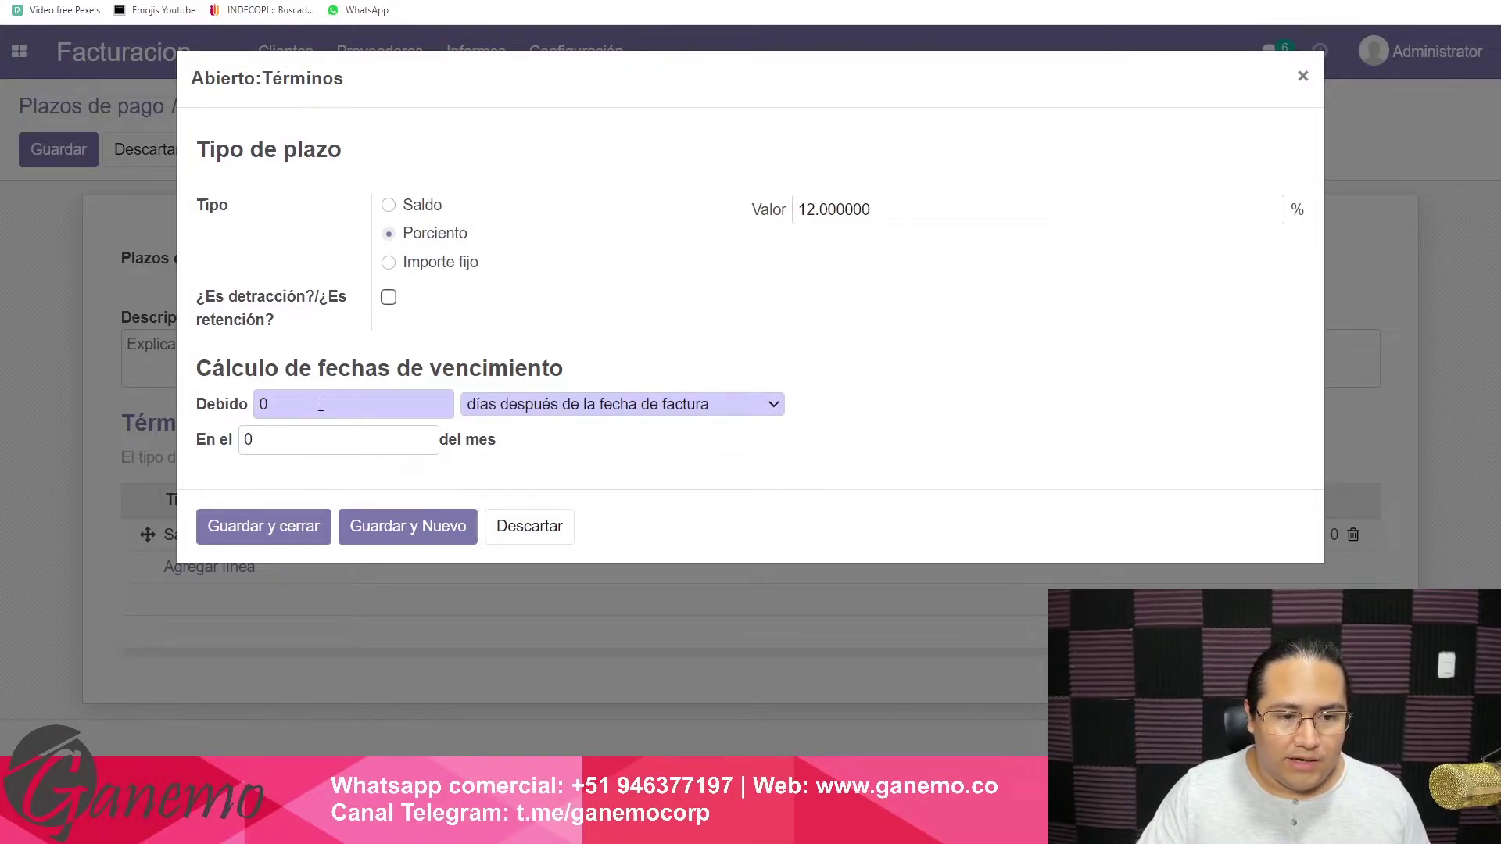
pyautogui.click(389, 298)
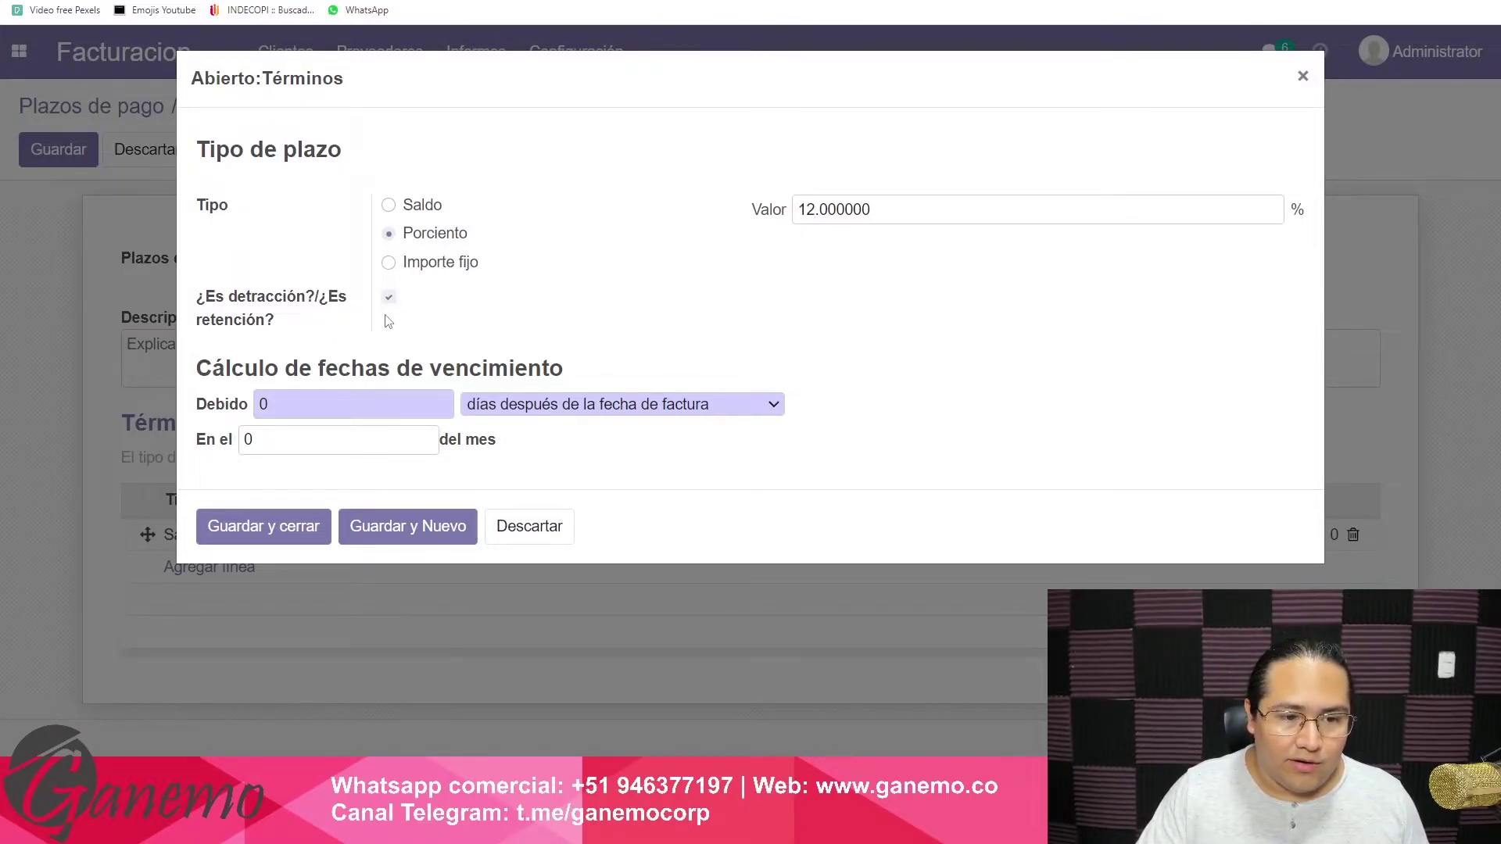
pyautogui.click(296, 519)
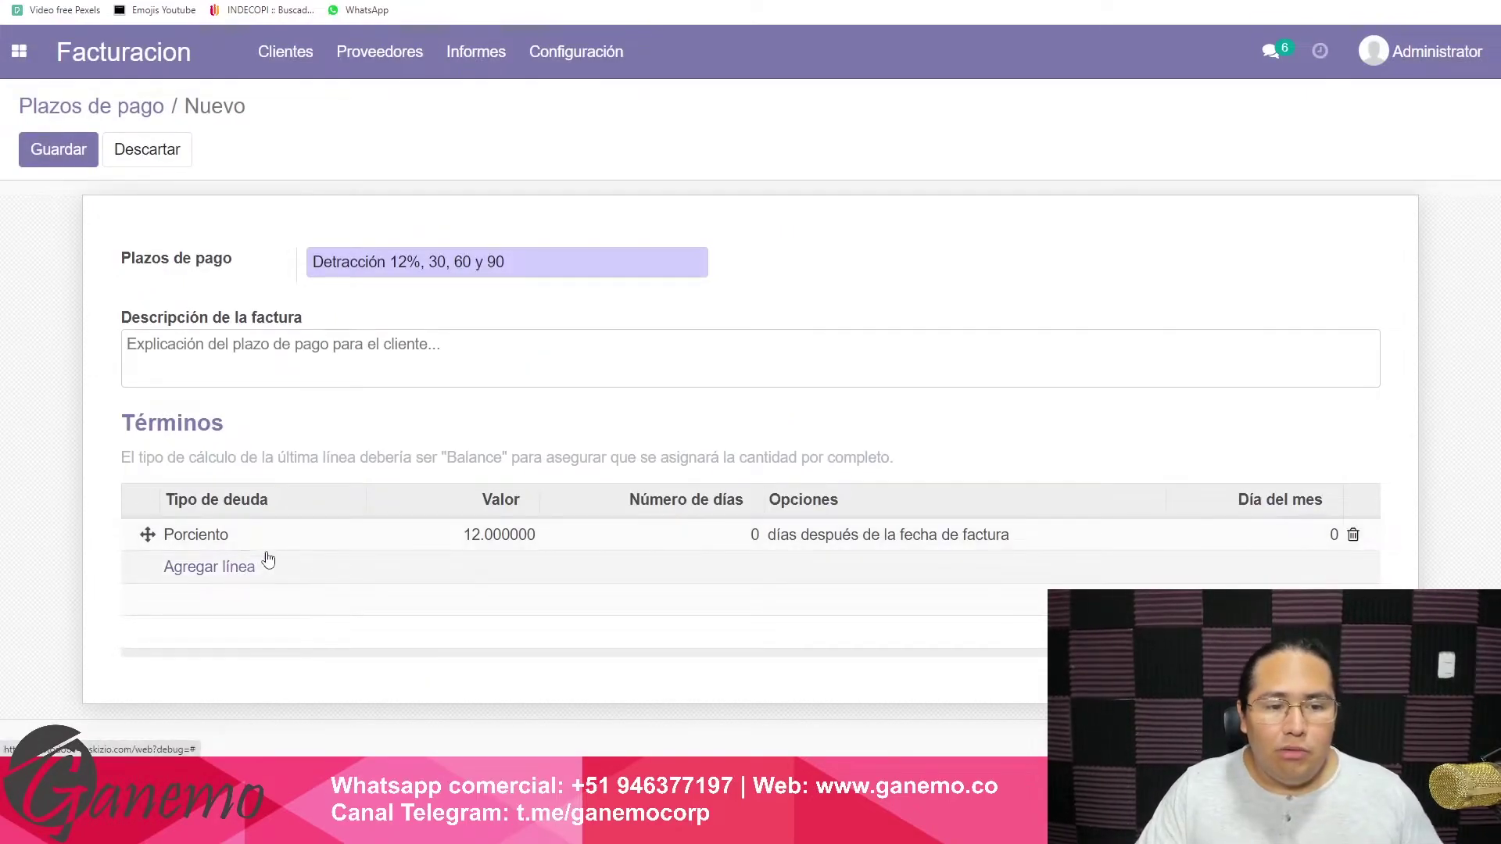
# Switch to the Windows Calculator, divide 100 by 3, subtract 12 from the result, and close the calculator.
pyautogui.press('super')
pyautogui.write('calc')
pyautogui.press('Return')
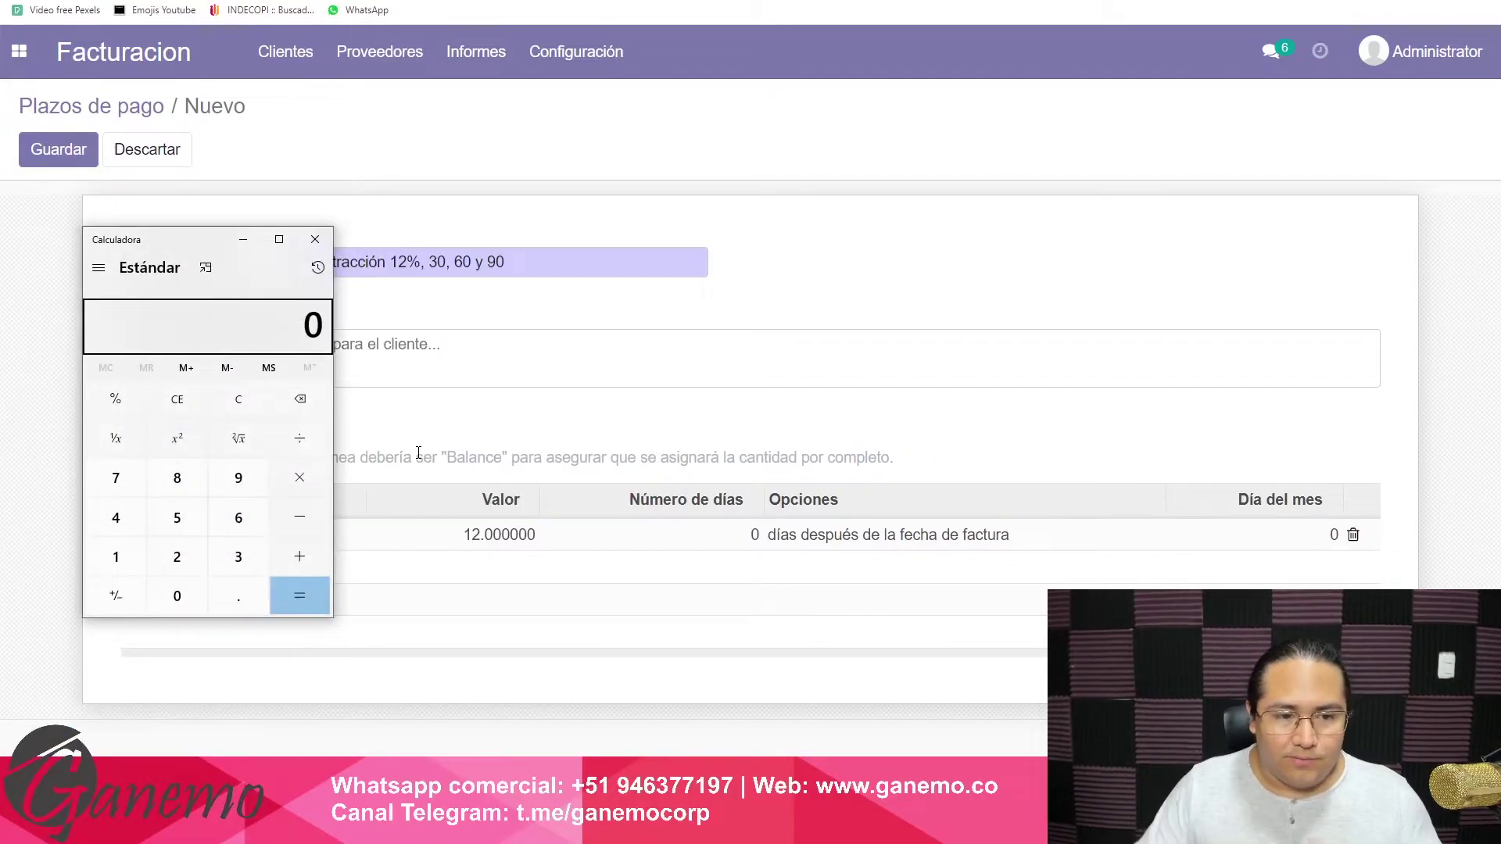
pyautogui.moveTo(196, 243); pyautogui.dragTo(991, 212)
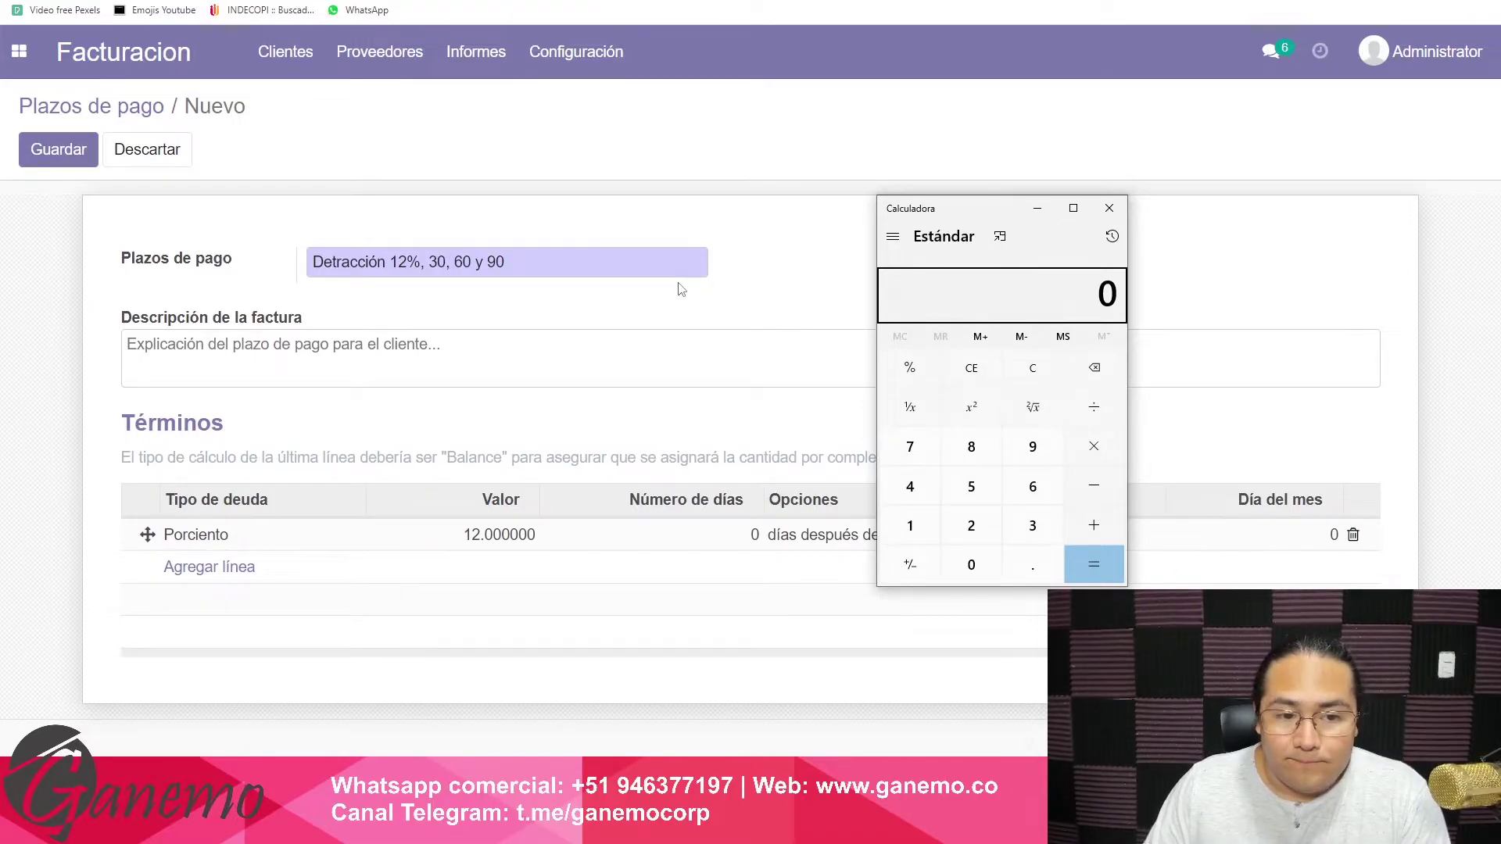
pyautogui.write('100')
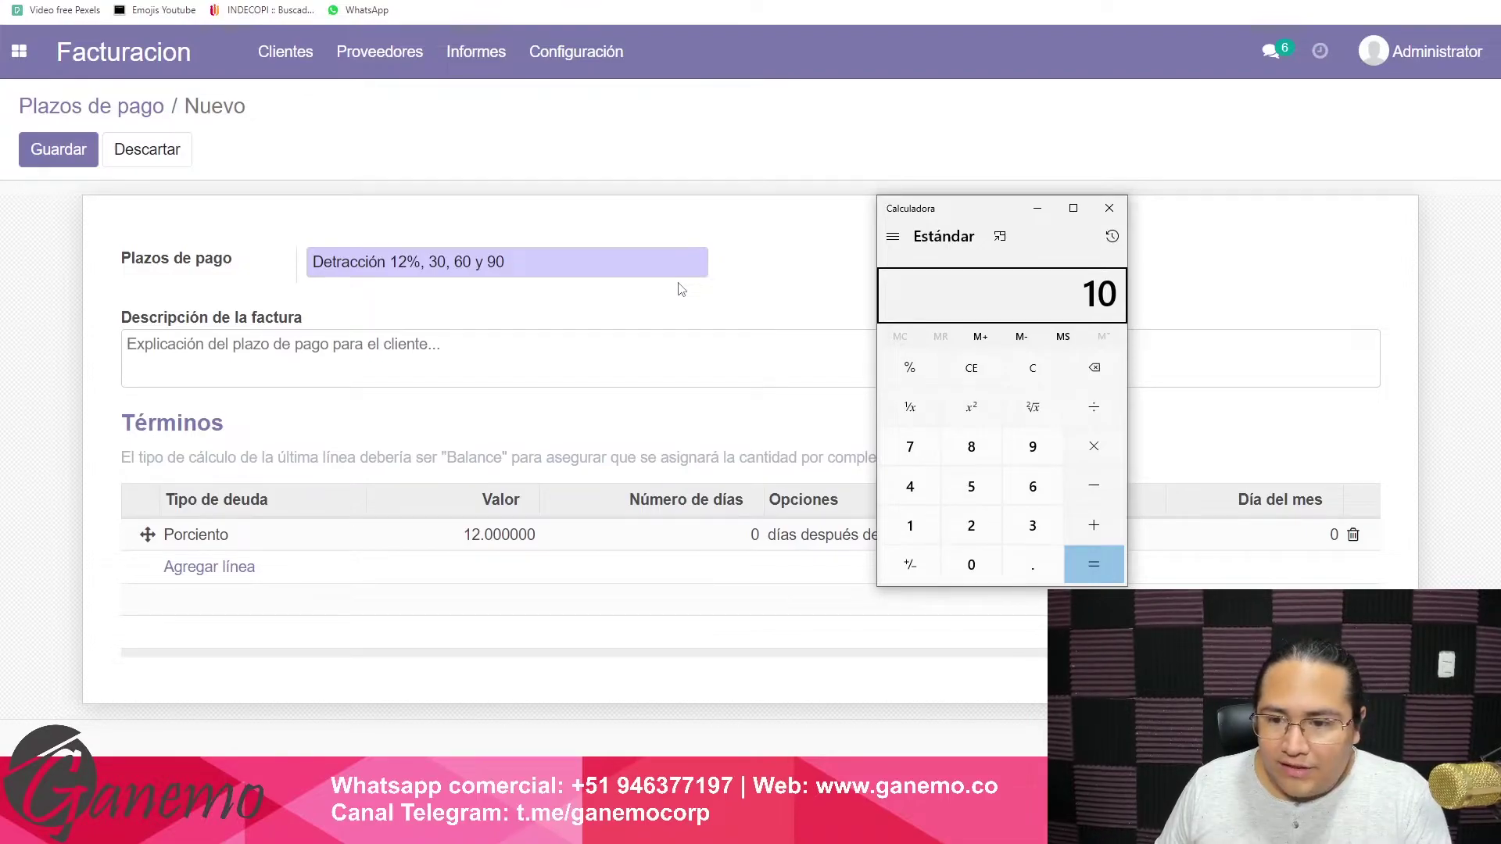
pyautogui.press('3')
pyautogui.press('Return')
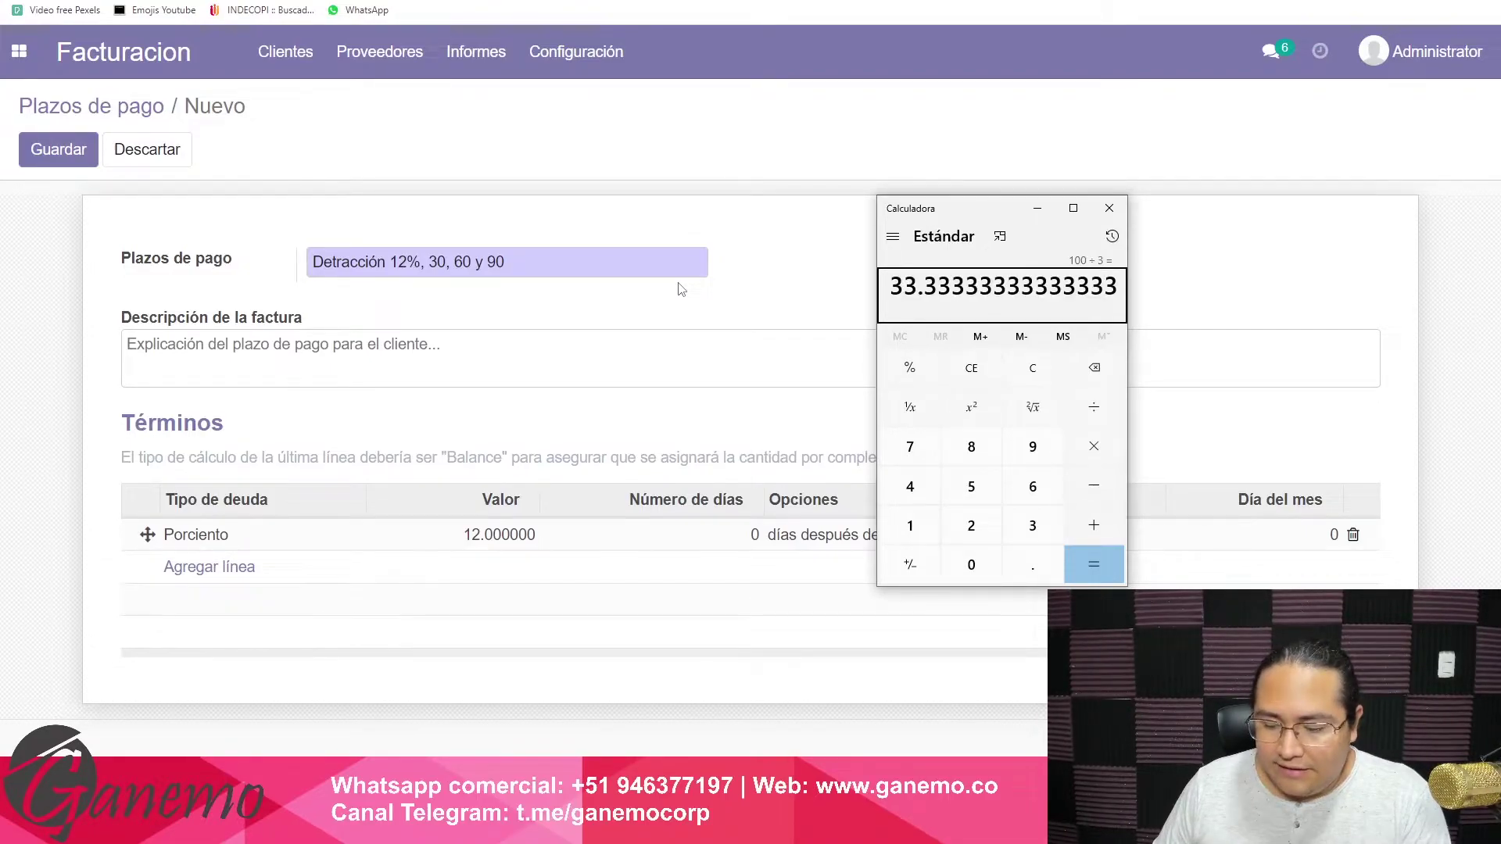
pyautogui.write('-12')
pyautogui.press('Return')
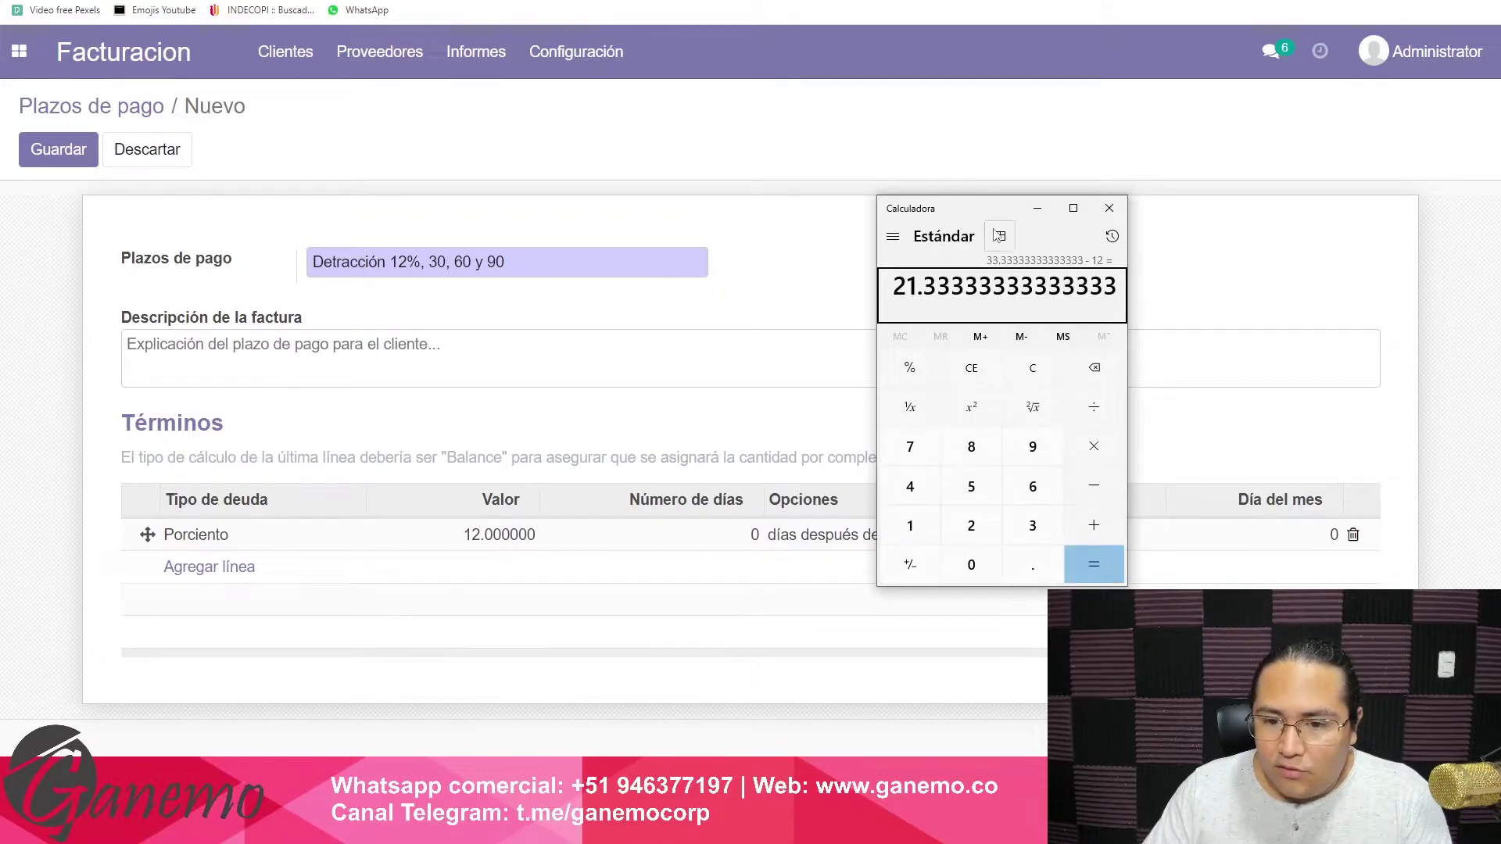
pyautogui.click(1110, 207)
# Add a Porciento term line of 21.3% due 30 days after the invoice date and save it.
pyautogui.click(196, 568)
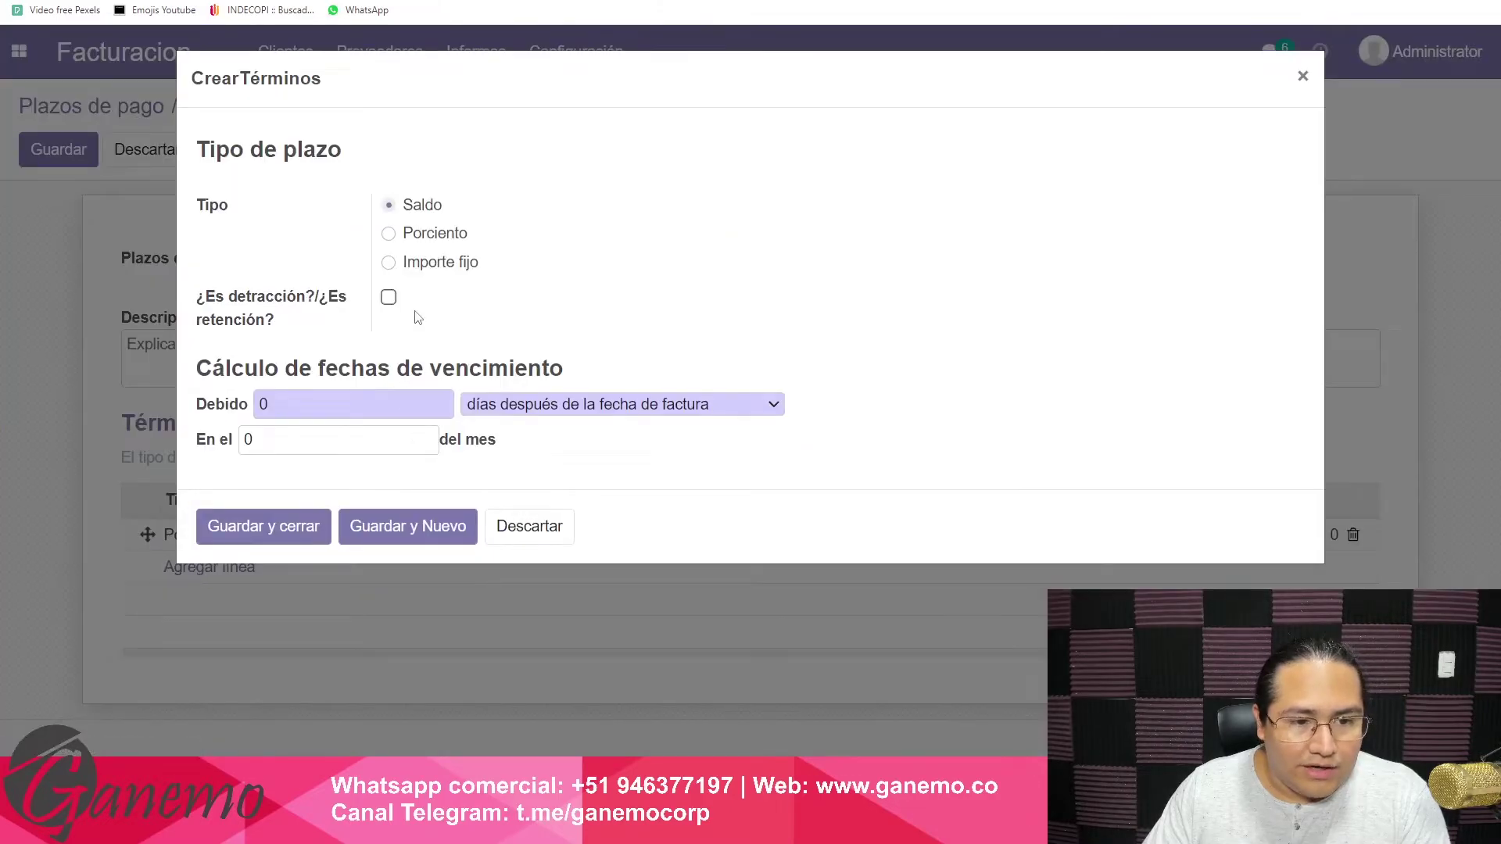
pyautogui.click(389, 233)
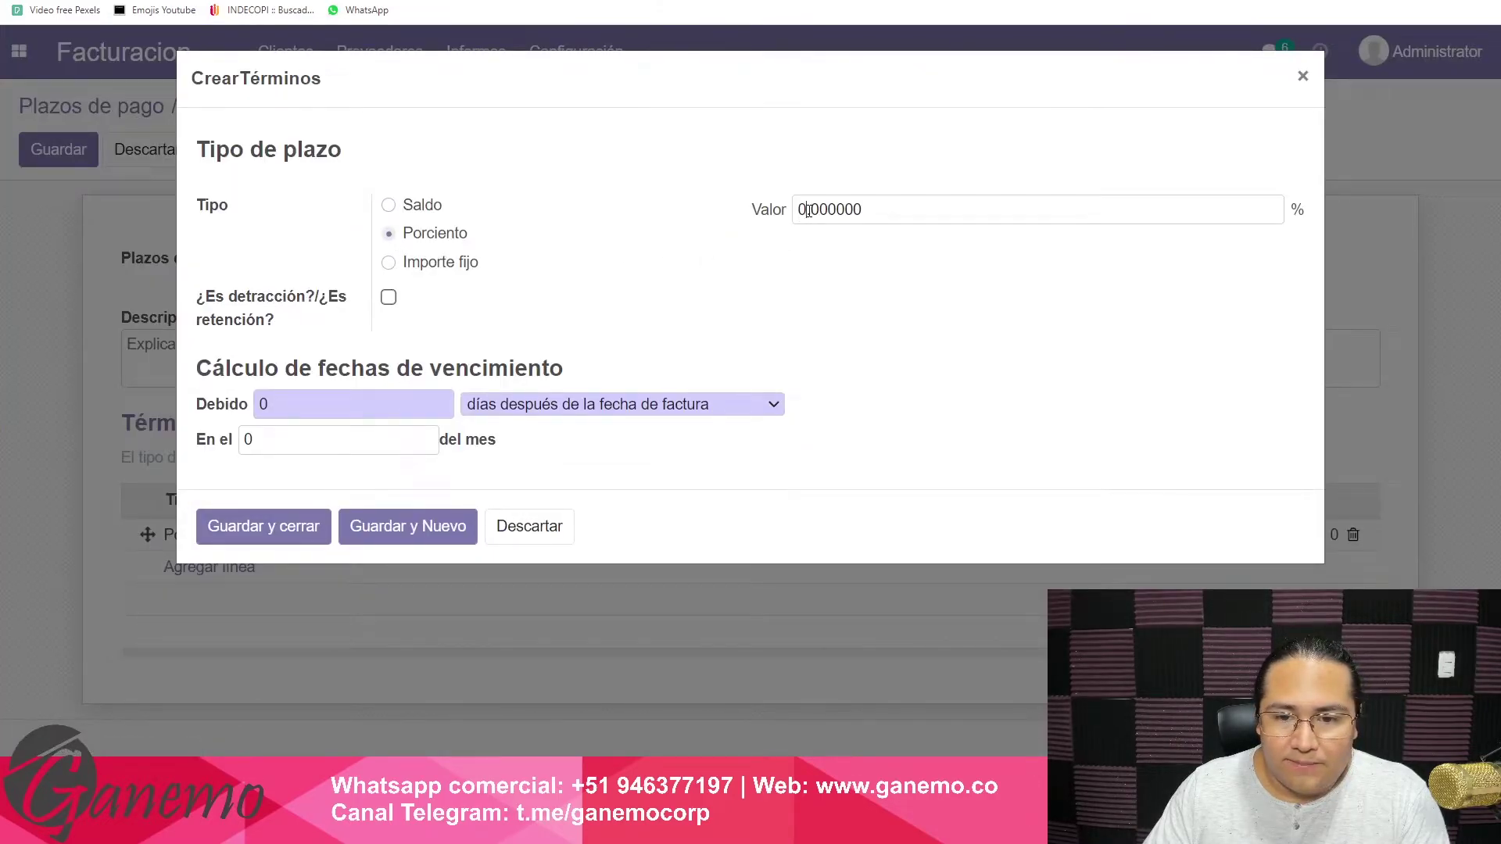
pyautogui.moveTo(808, 211); pyautogui.dragTo(792, 211)
pyautogui.write('21.3')
pyautogui.hotkey('shift', 'End')
pyautogui.press('Delete')
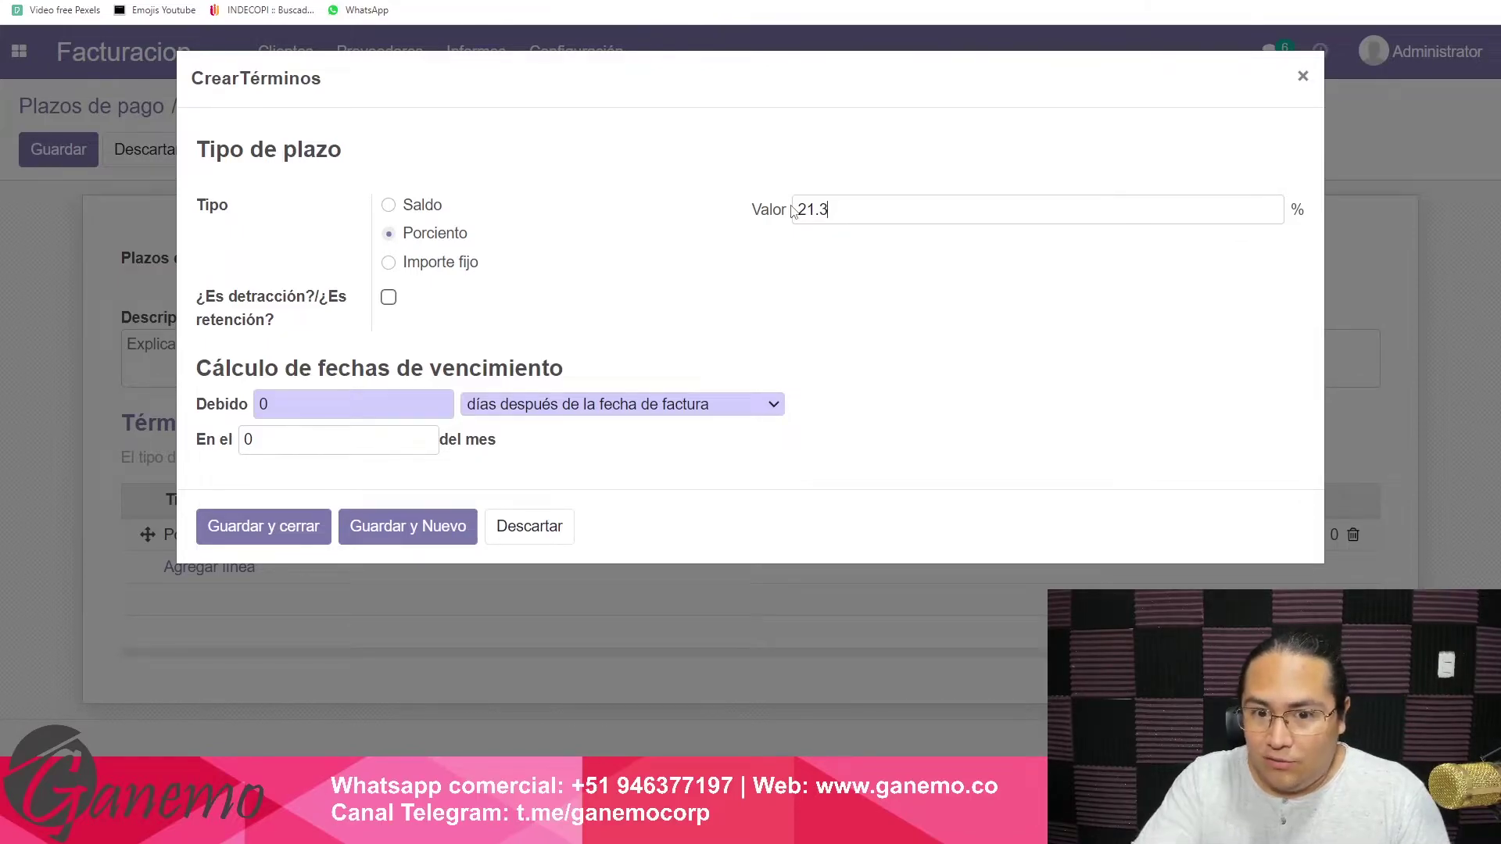
pyautogui.hotkey('shift', 'Left')
pyautogui.hotkey('shift', 'Left')
pyautogui.hotkey('shift', 'Left')
pyautogui.hotkey('shift', 'Left')
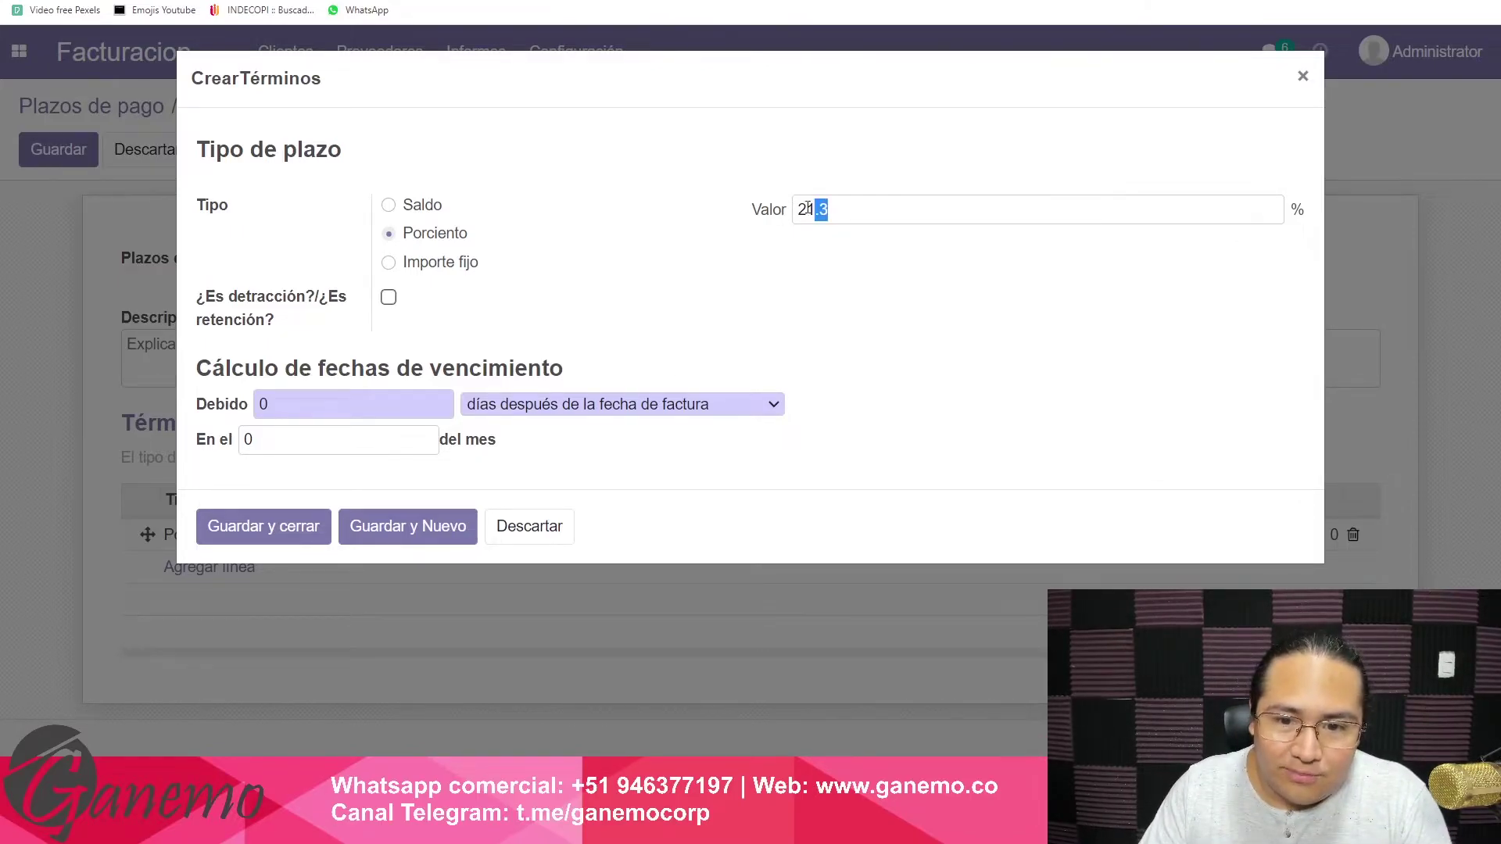
pyautogui.moveTo(782, 215)
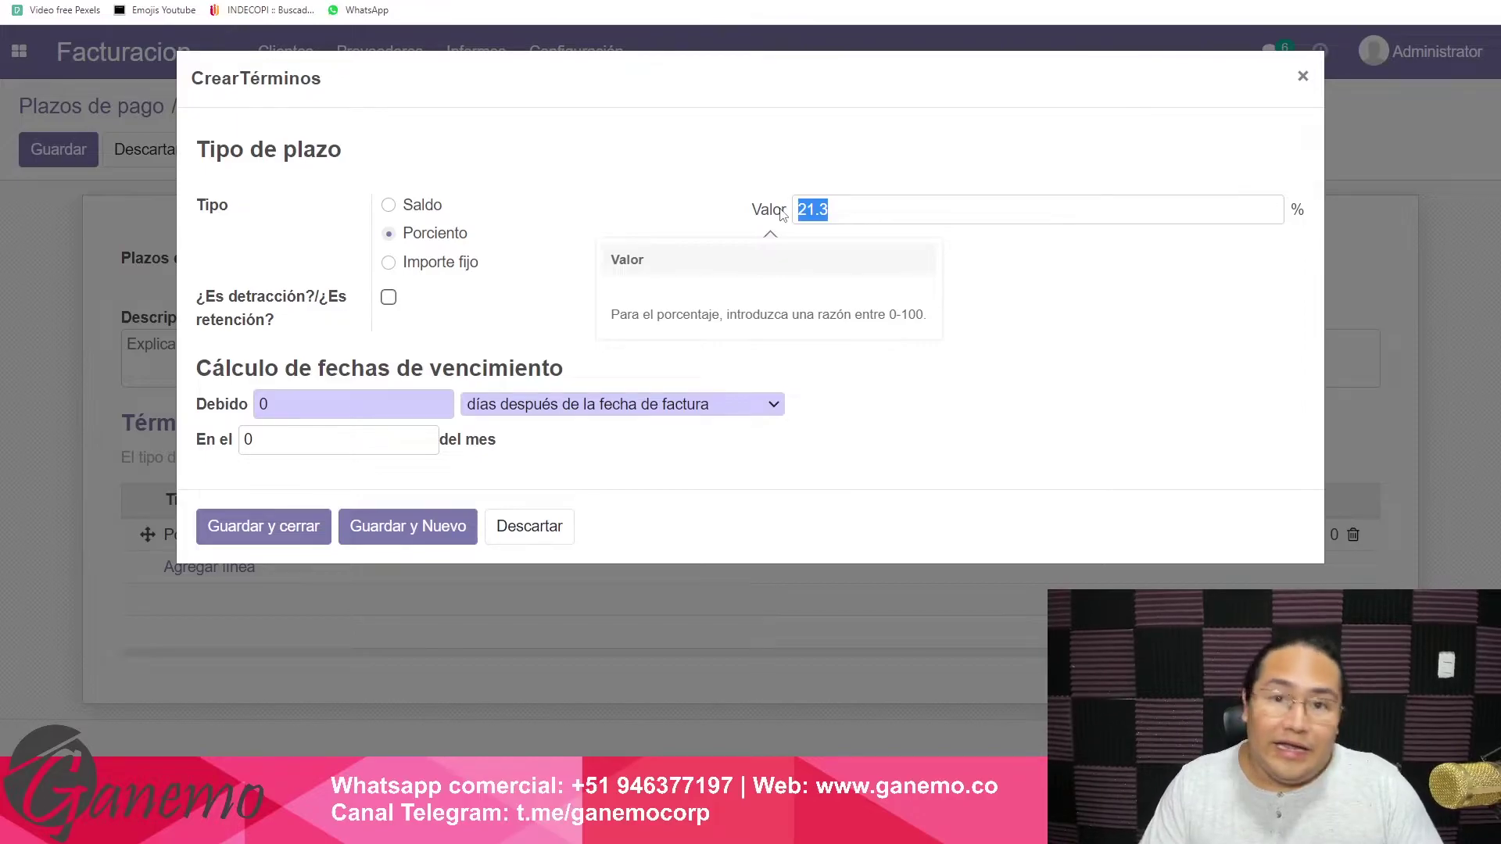
pyautogui.press('Tab')
pyautogui.write('30')
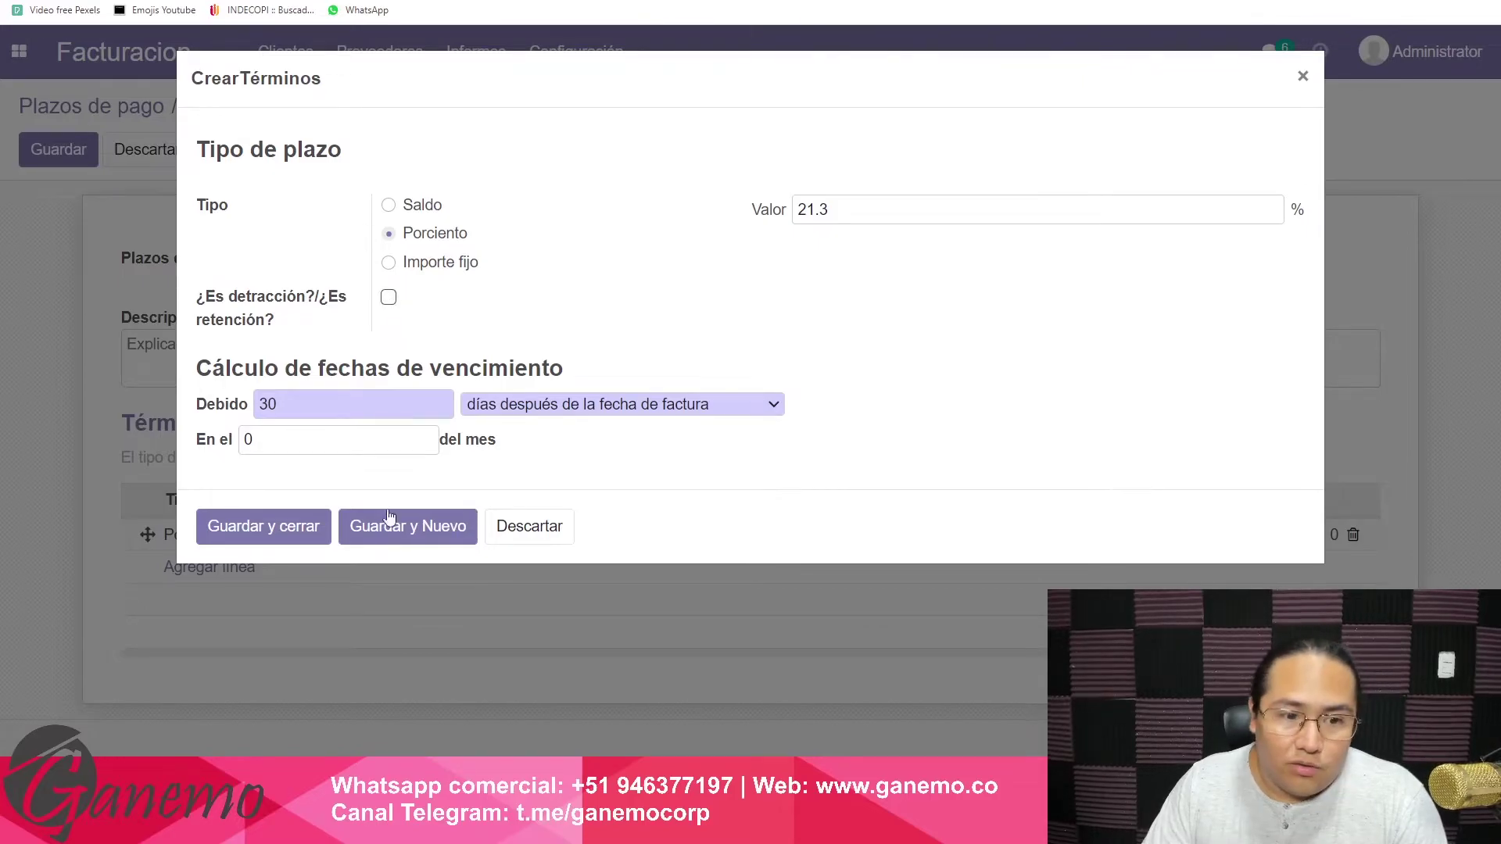
pyautogui.click(235, 526)
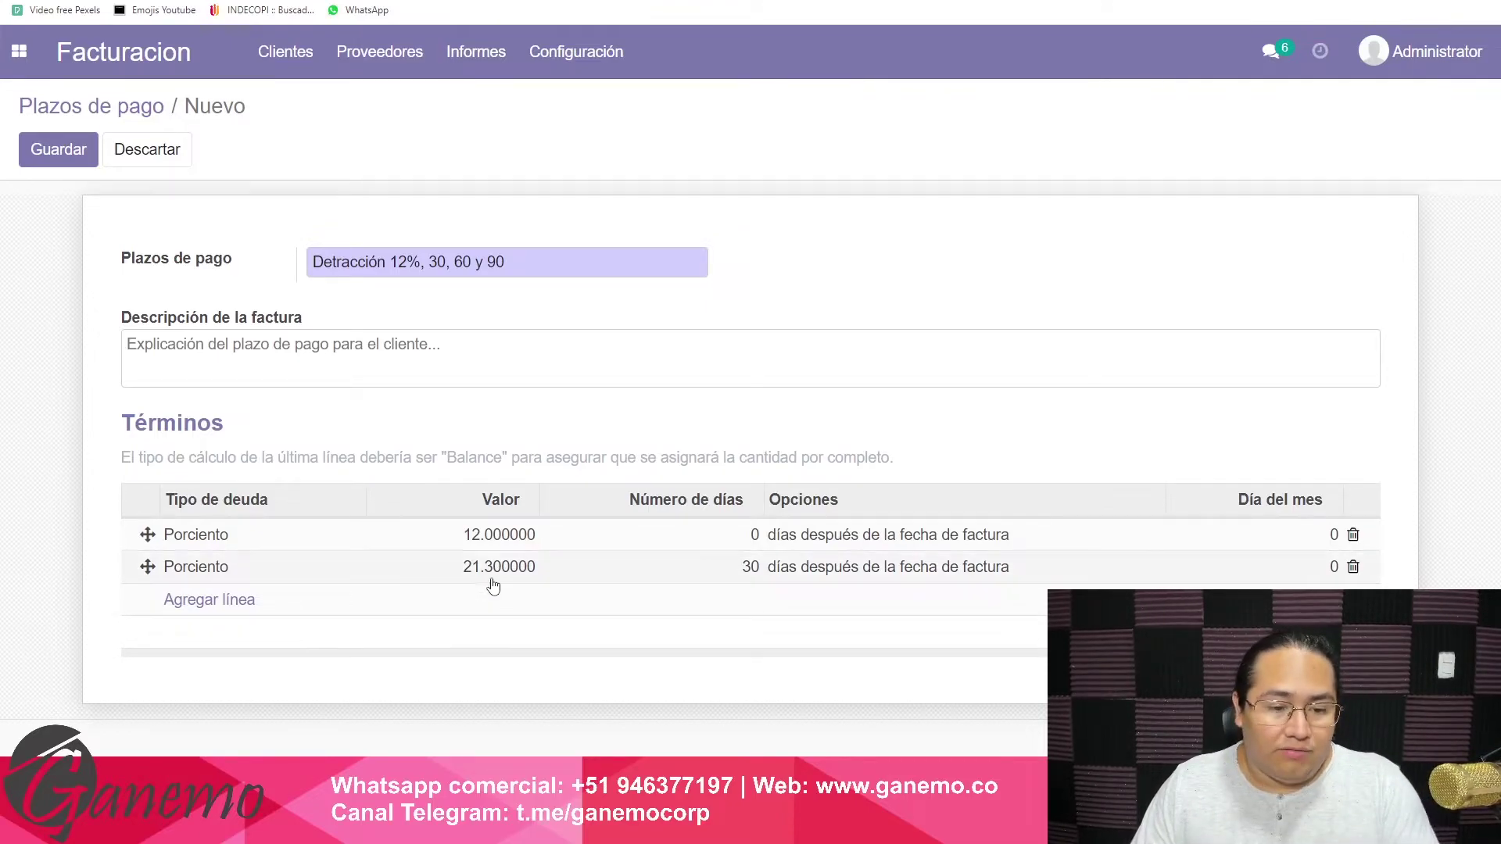
# Add a Porciento term line of 33.33% due 60 days after the invoice date and save it.
pyautogui.click(227, 605)
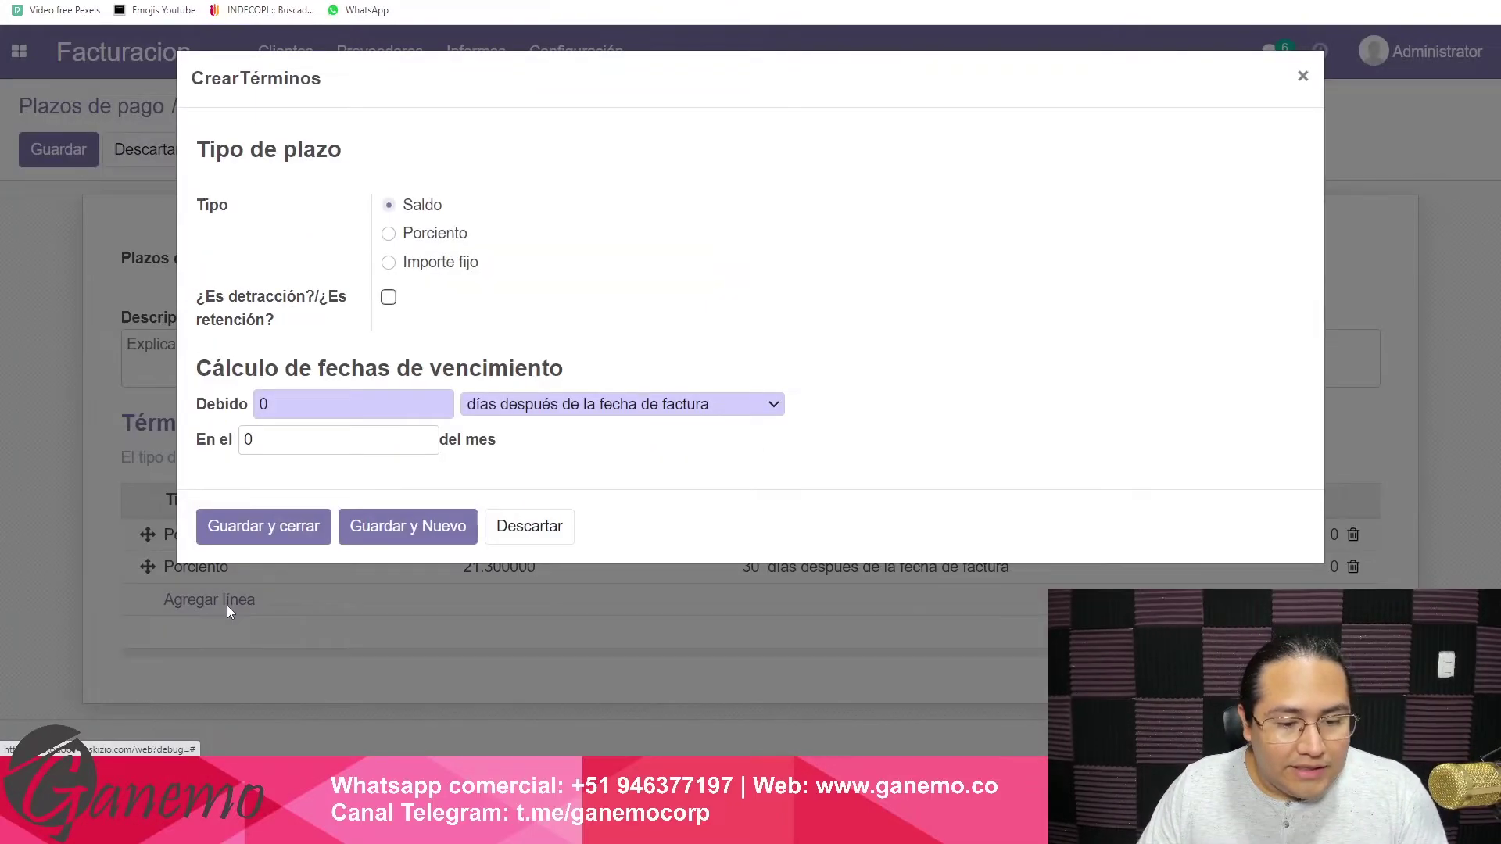
pyautogui.click(388, 233)
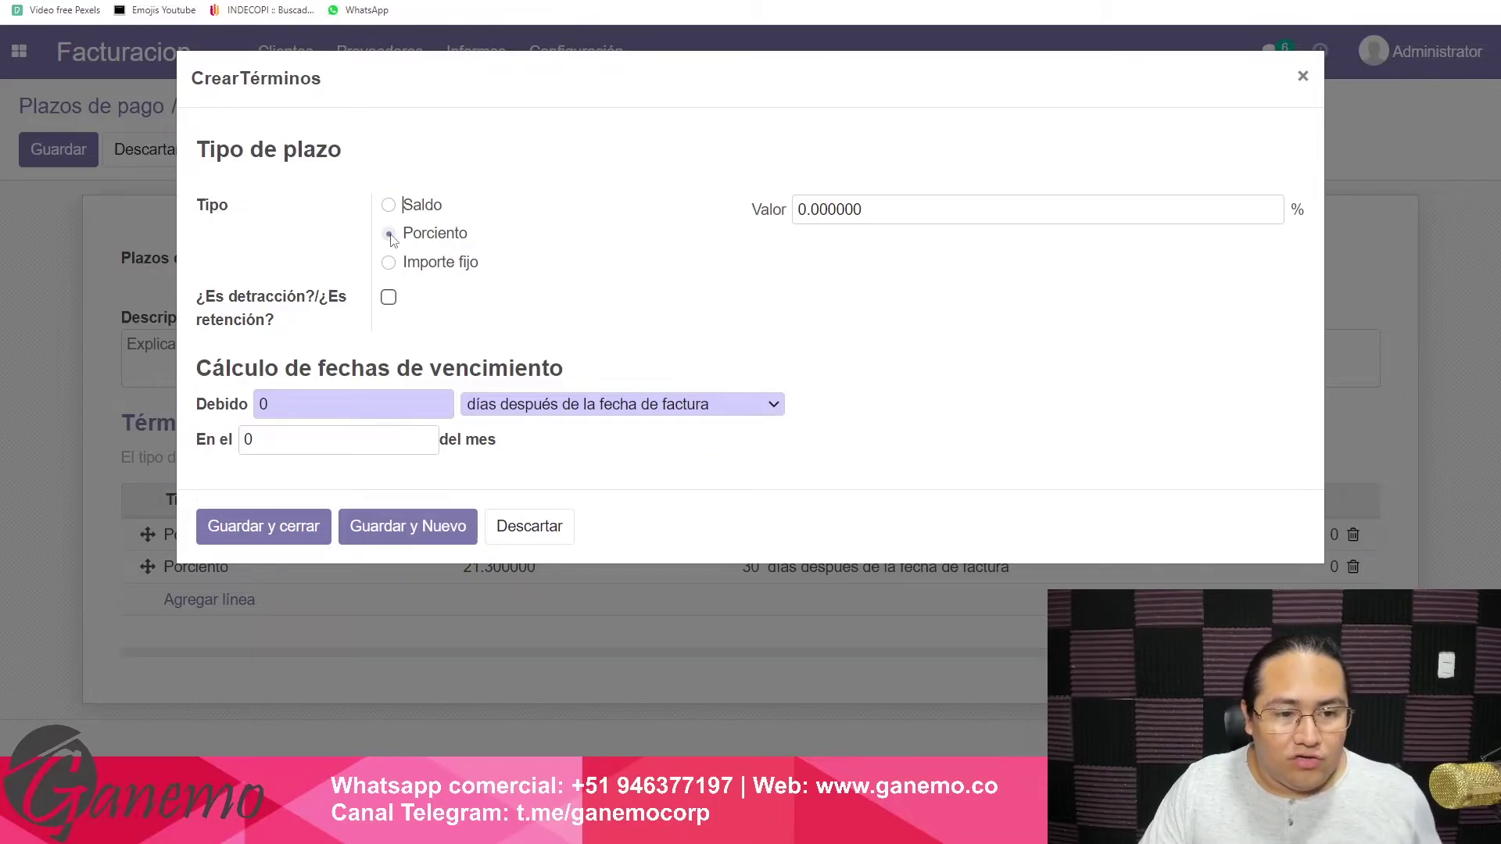
pyautogui.click(811, 210)
pyautogui.press('BackSpace')
pyautogui.write('33')
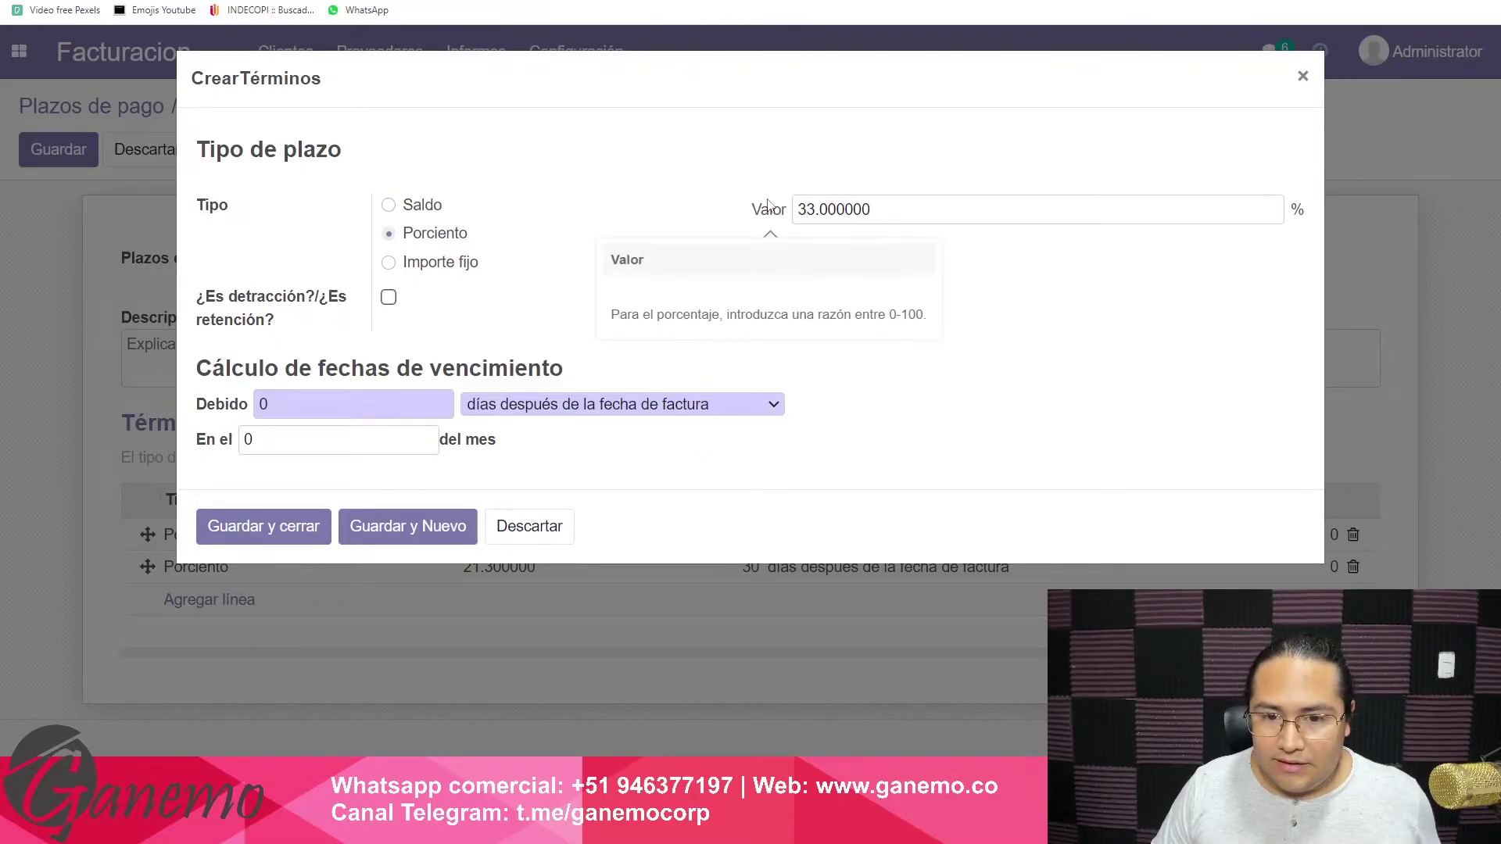
pyautogui.press('Right')
pyautogui.hotkey('shift', 'End')
pyautogui.write('33')
pyautogui.press('Tab')
pyautogui.write('60')
pyautogui.moveTo(245, 301); pyautogui.dragTo(237, 301)
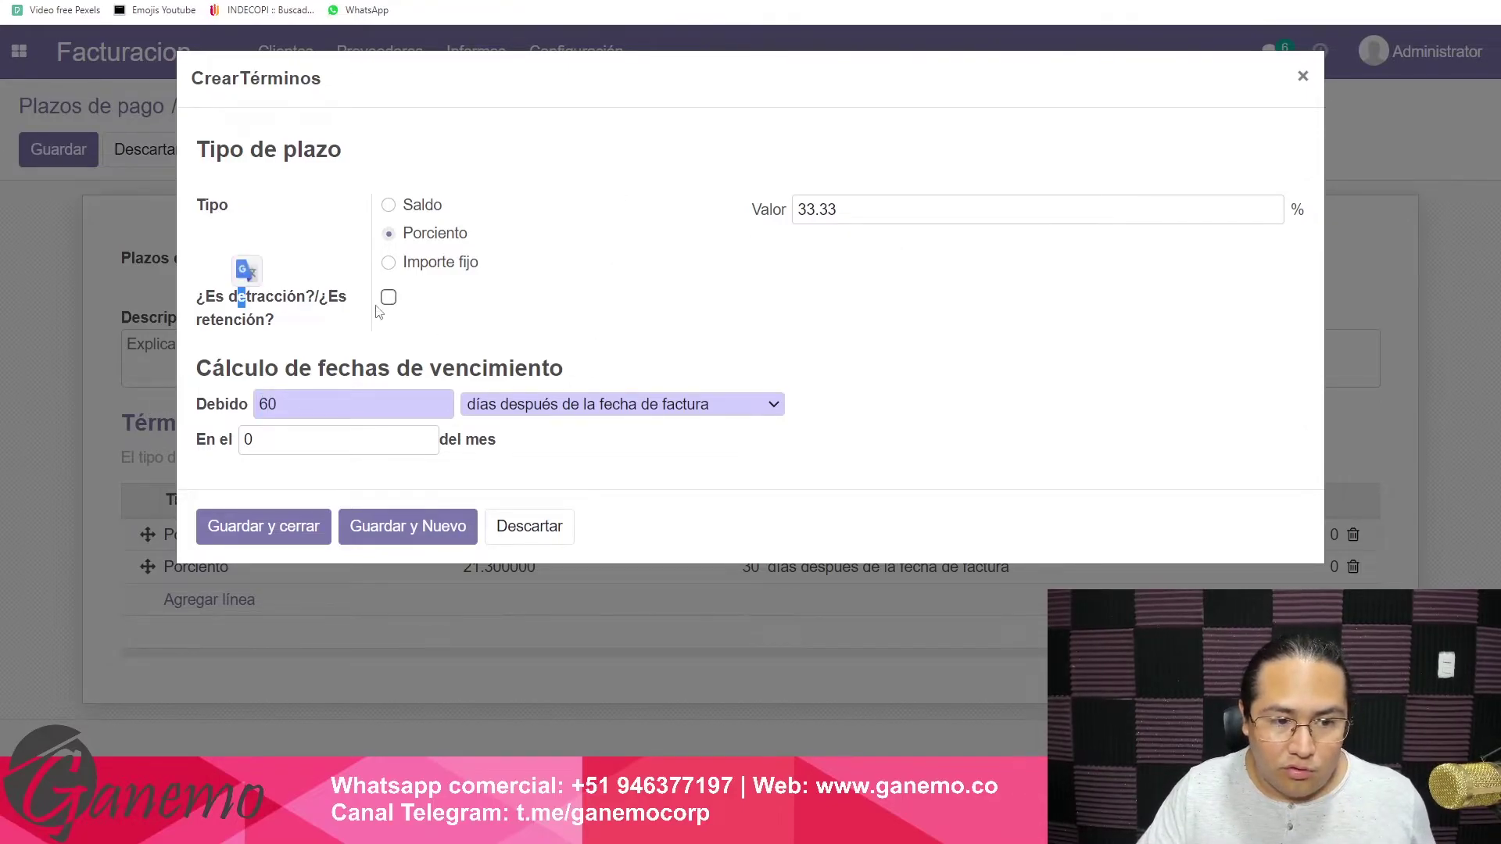
pyautogui.click(267, 527)
# Add a Saldo term line due 90 days after the invoice date and save the payment term.
pyautogui.click(213, 634)
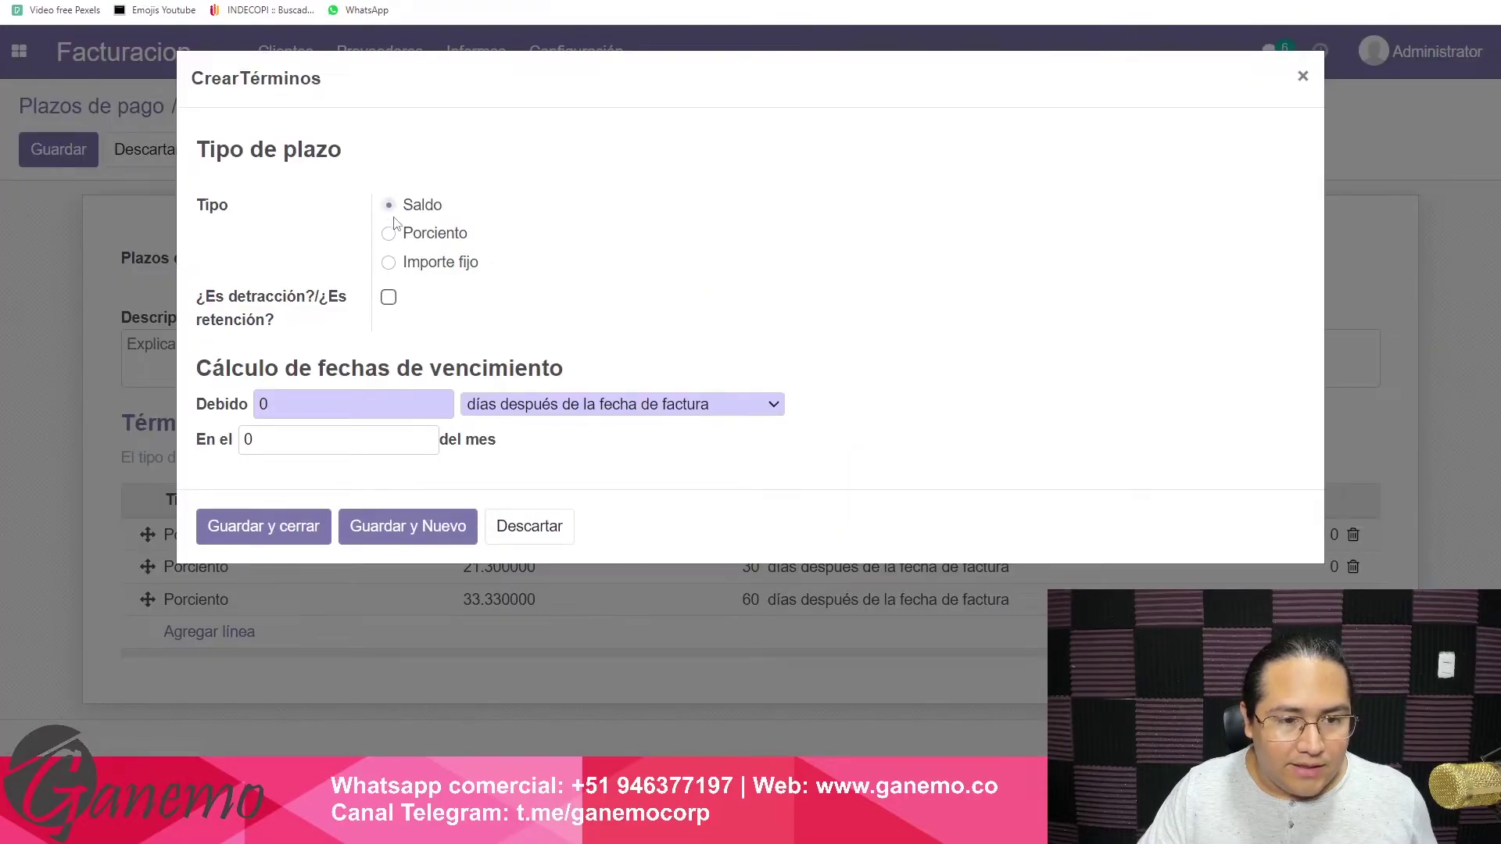
pyautogui.write('90')
pyautogui.click(264, 527)
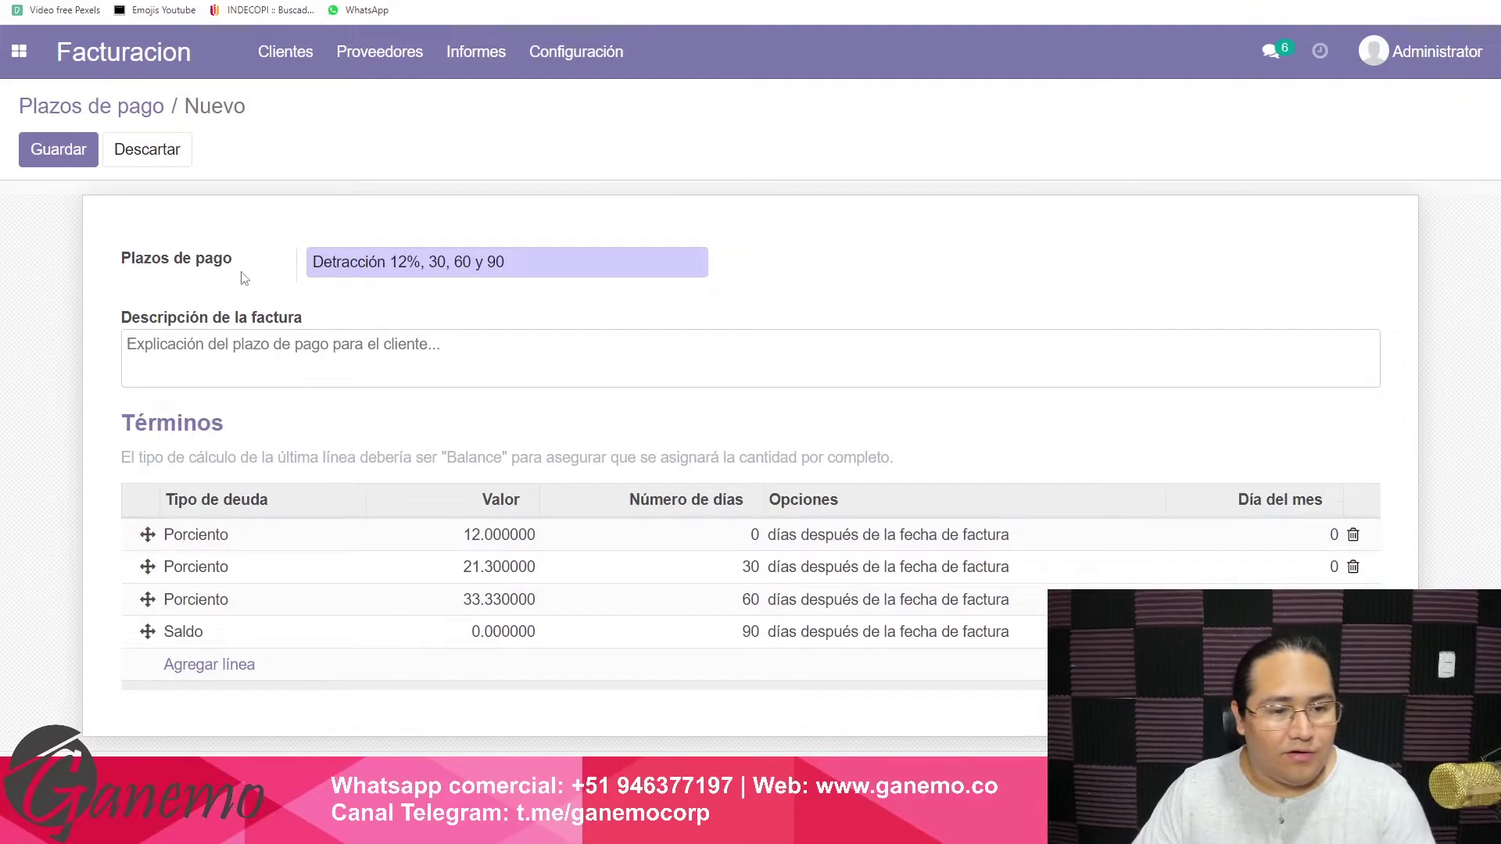
pyautogui.click(57, 154)
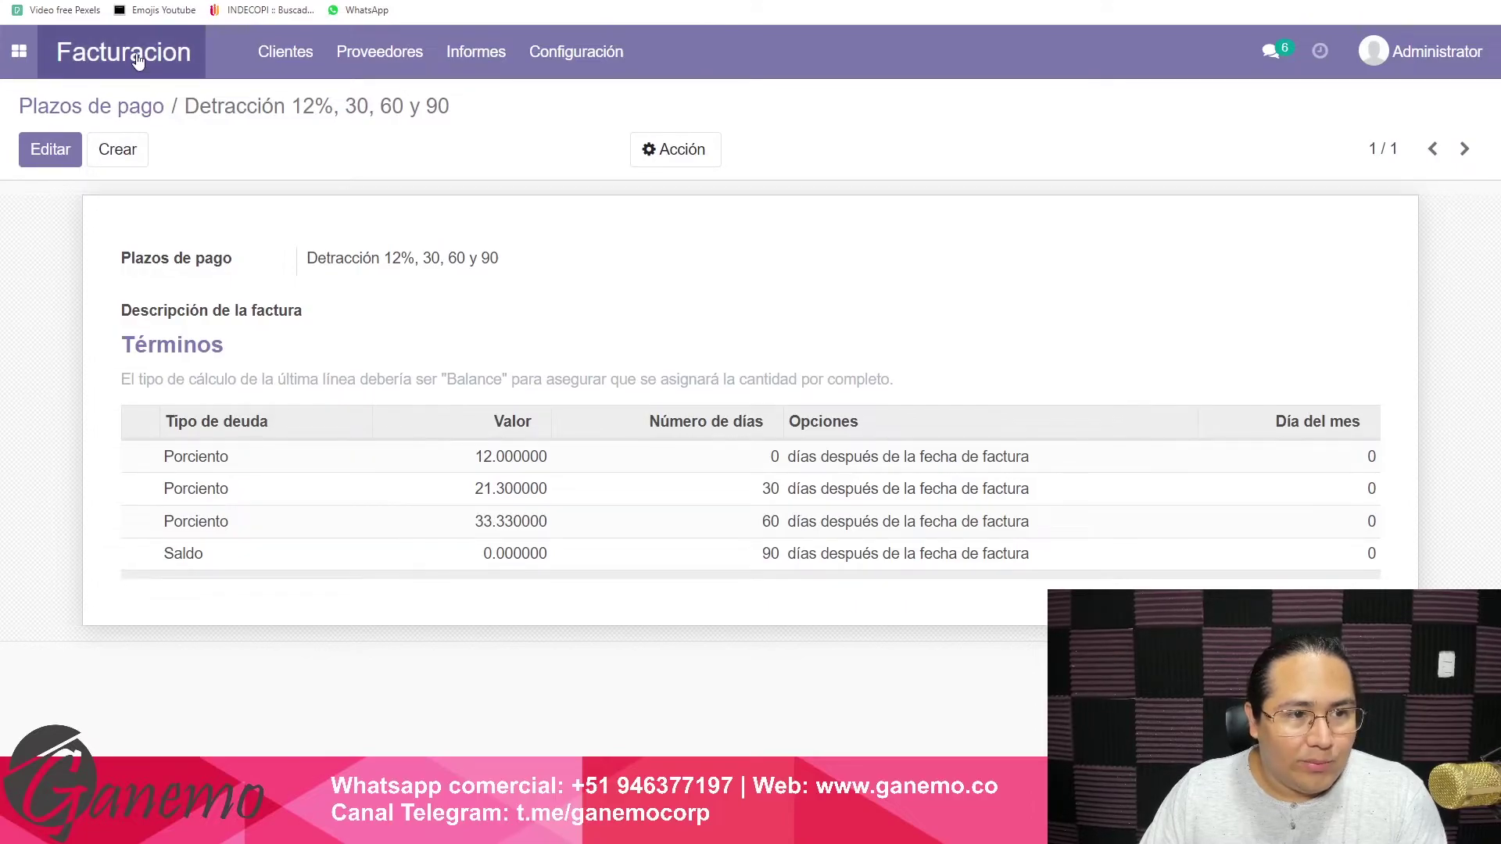
# Create a new customer invoice for Yacapai SAC with the payment term Detracción 12%, 30, 60 y 90.
pyautogui.click(150, 53)
pyautogui.click(76, 161)
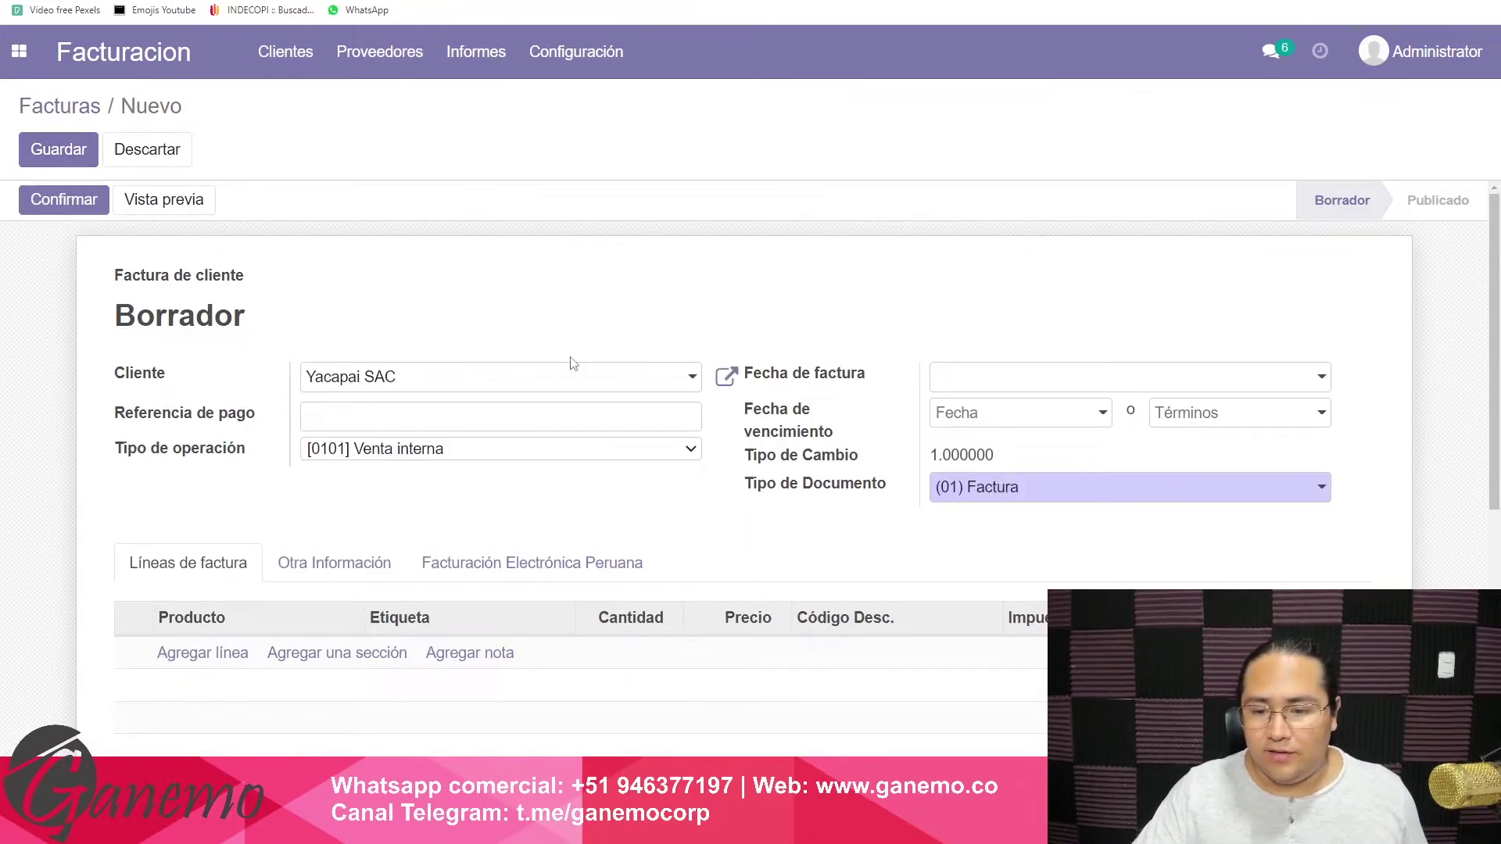
pyautogui.click(1207, 425)
pyautogui.write('90')
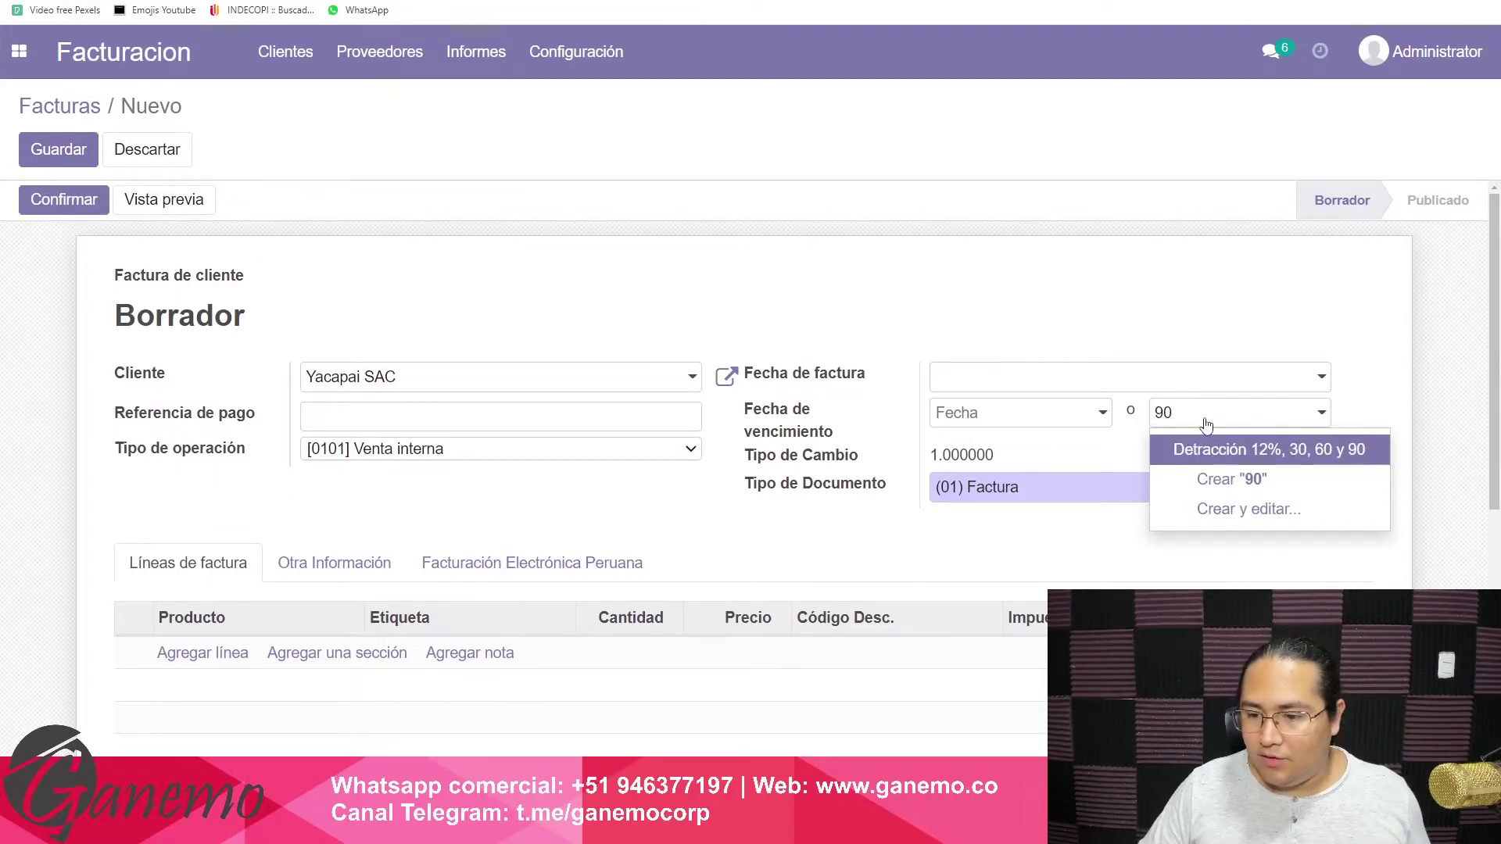
pyautogui.press('Return')
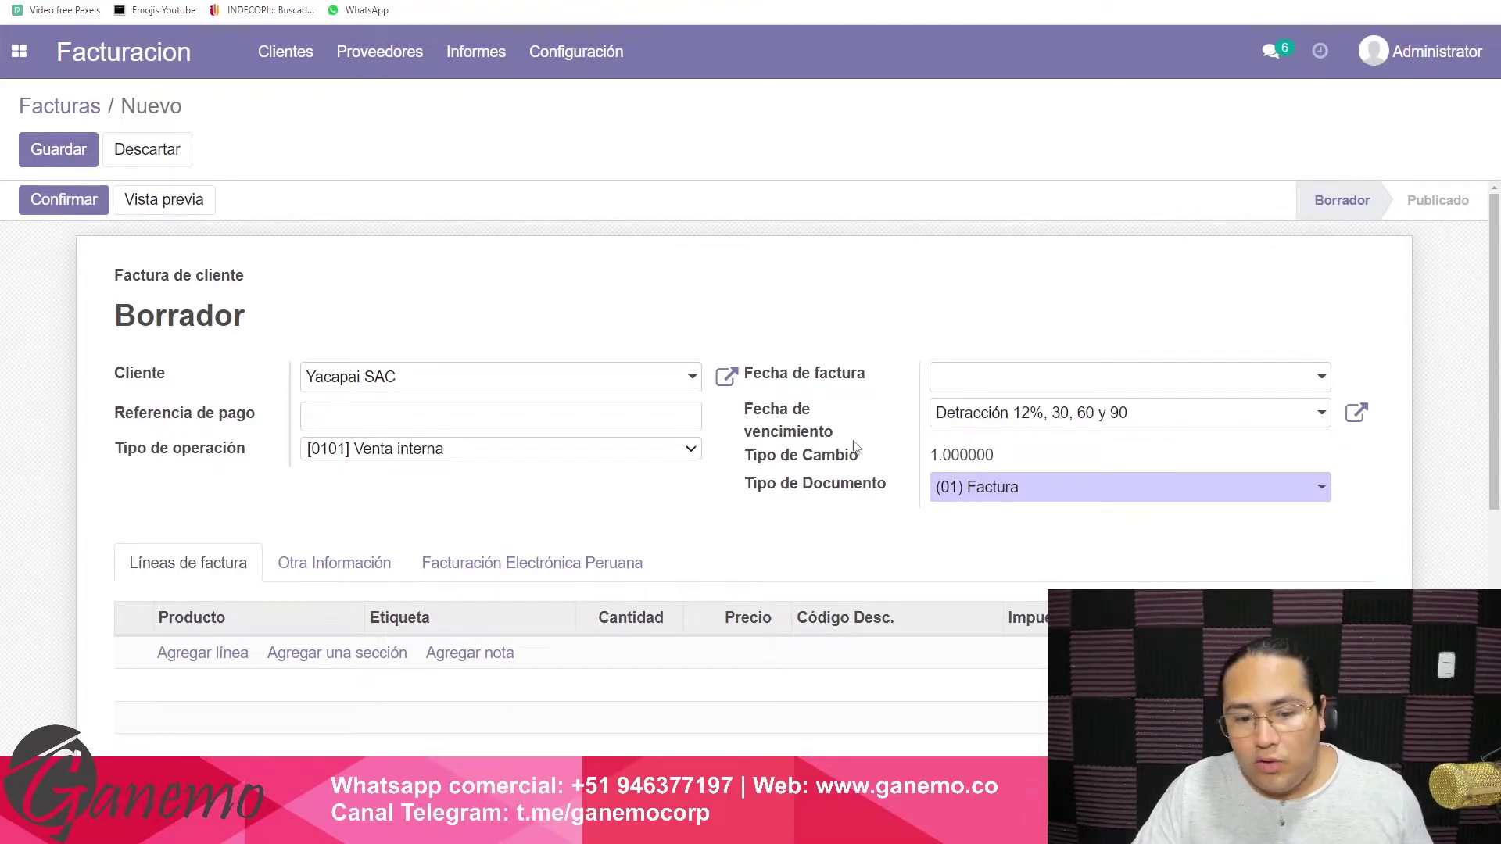
# Add an invoice line for the product Servicio de Gestión with quantity 2.
pyautogui.click(207, 652)
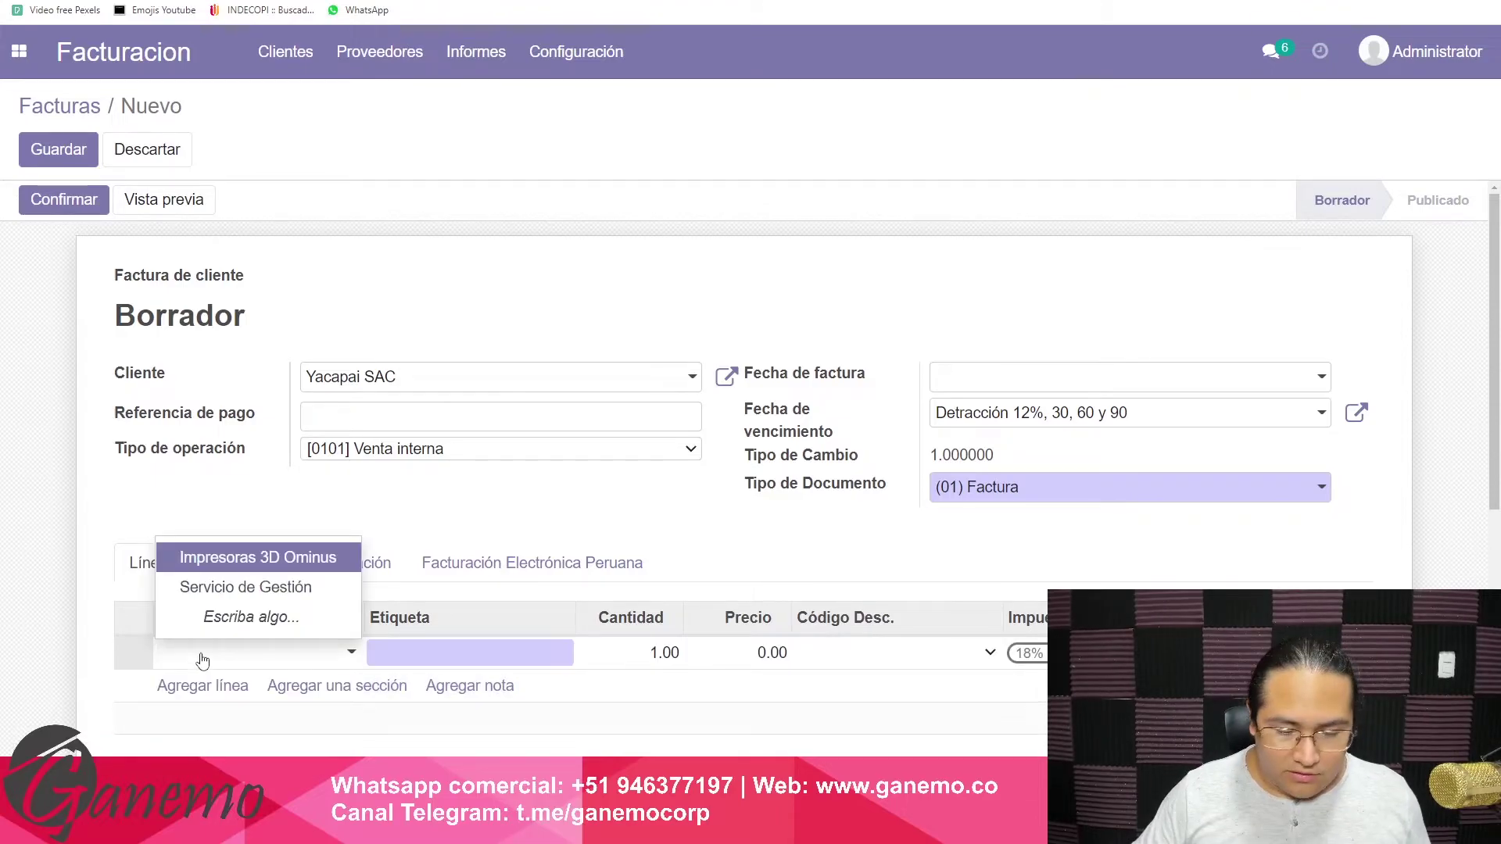
pyautogui.press('Down')
pyautogui.press('Tab')
pyautogui.press('Tab')
pyautogui.write('2')
pyautogui.press('Tab')
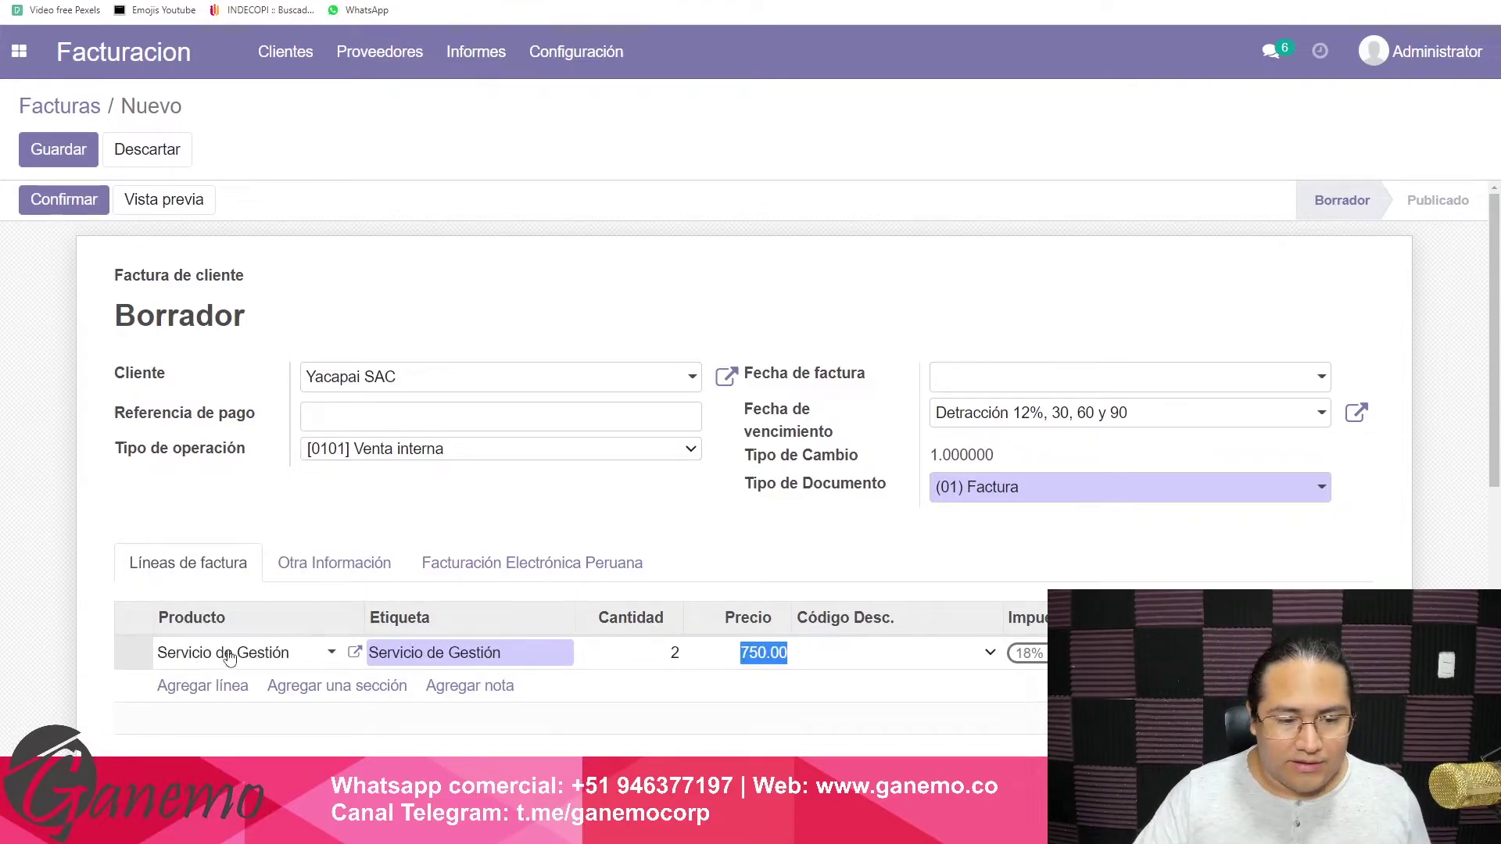
# Set the invoice's operation type to [1001] Operación Sujeta a Detracción, confirm the invoice, and look over the posted document.
pyautogui.click(366, 452)
pyautogui.scroll(-1, 422, 391)
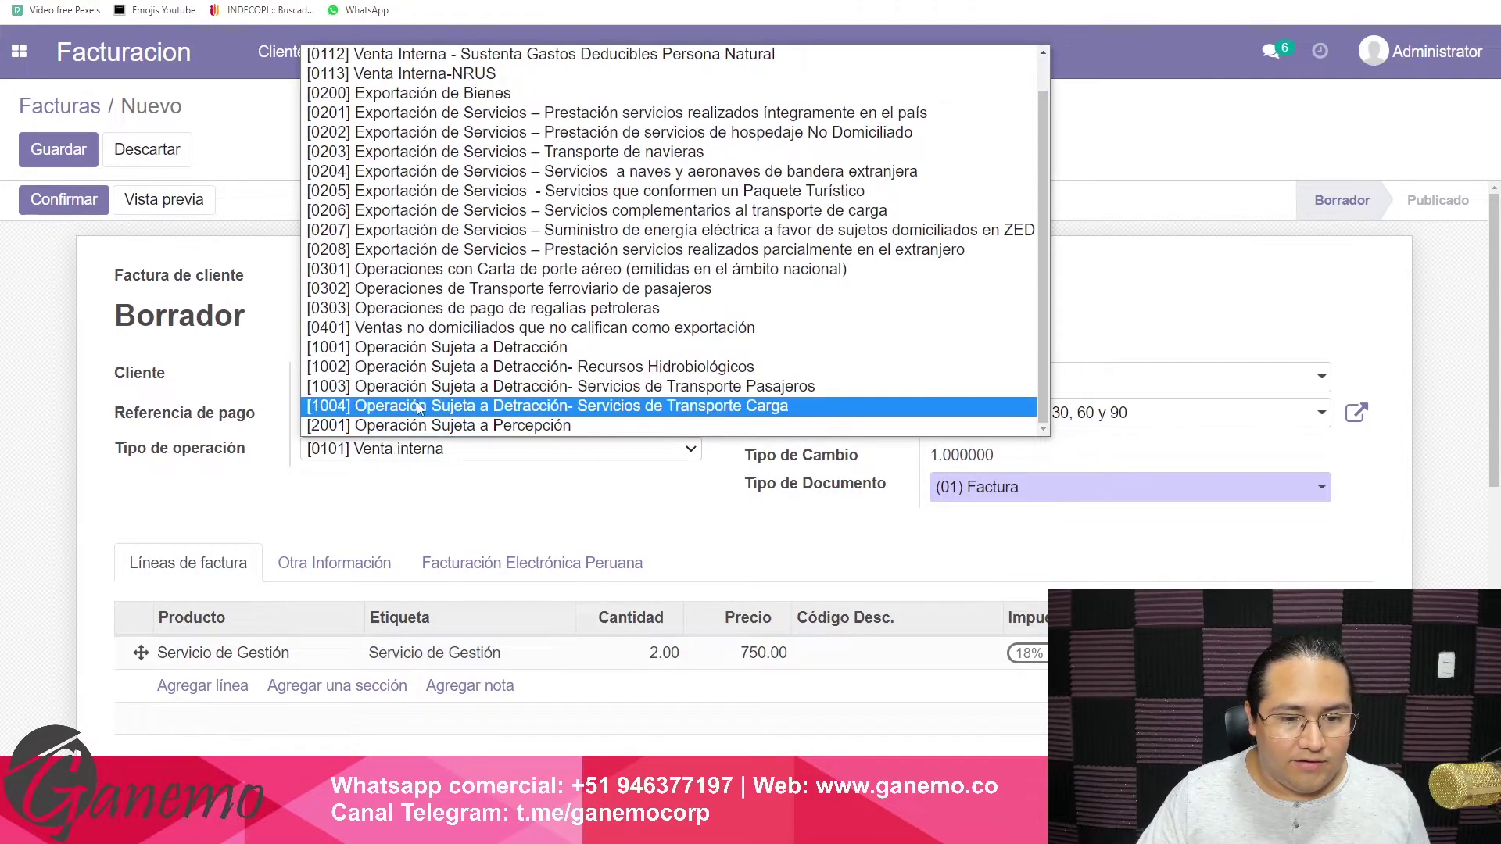
pyautogui.click(442, 347)
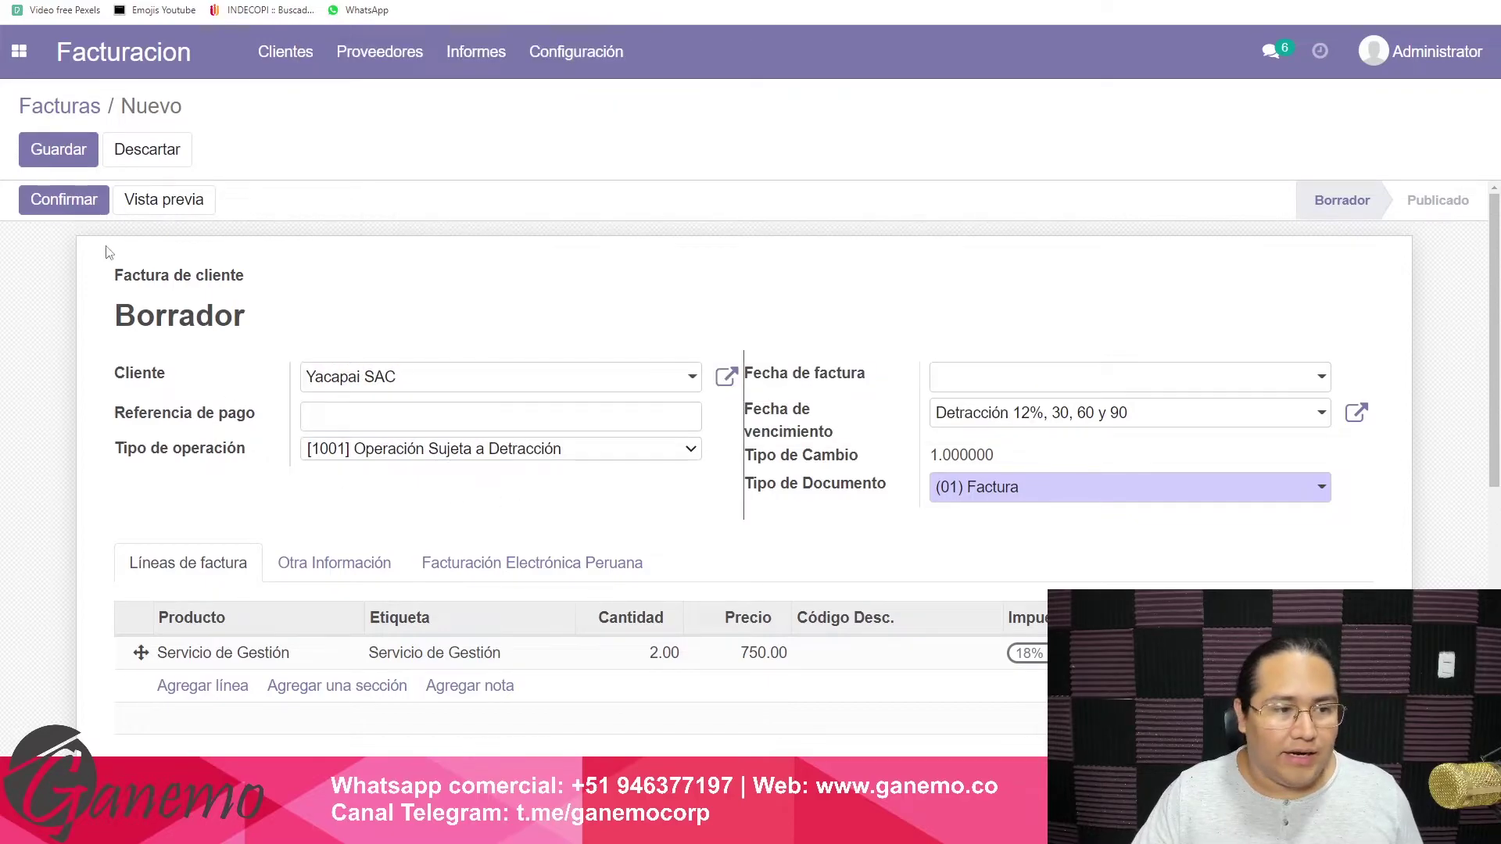
pyautogui.click(87, 205)
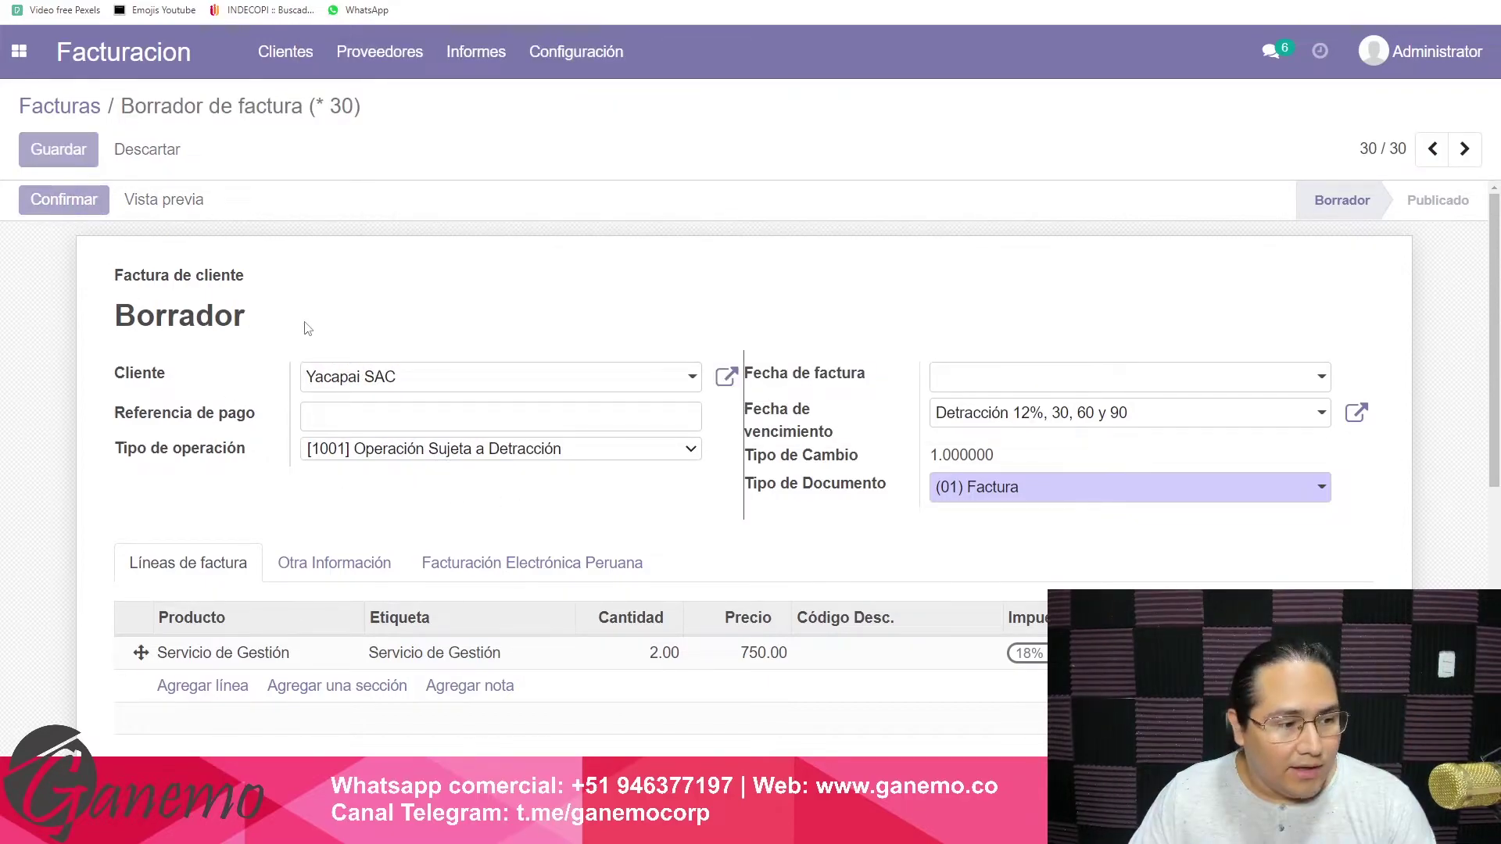
pyautogui.click(99, 282)
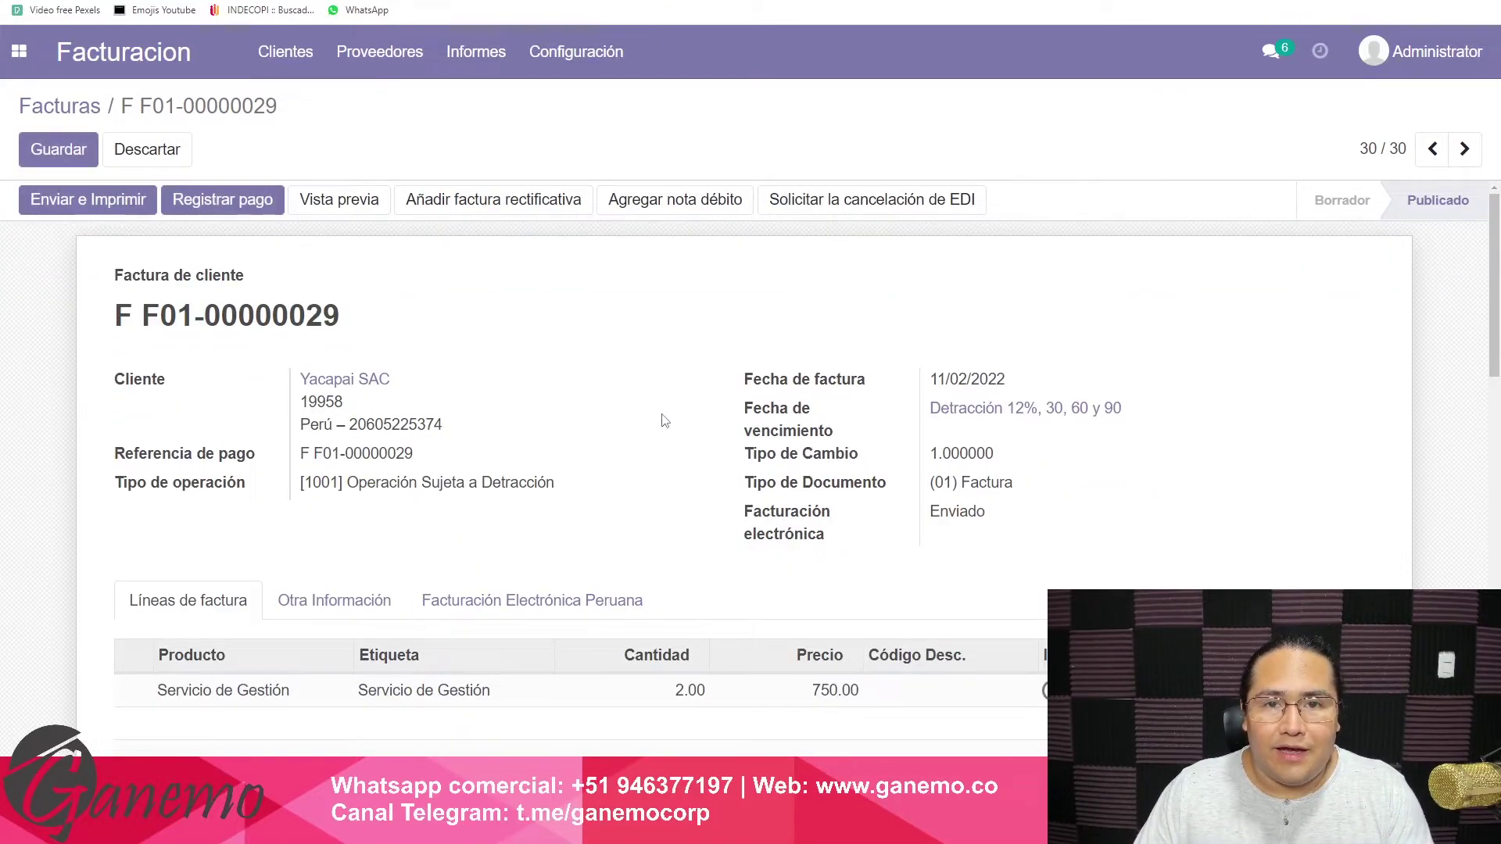
pyautogui.scroll(-2, 696, 403)
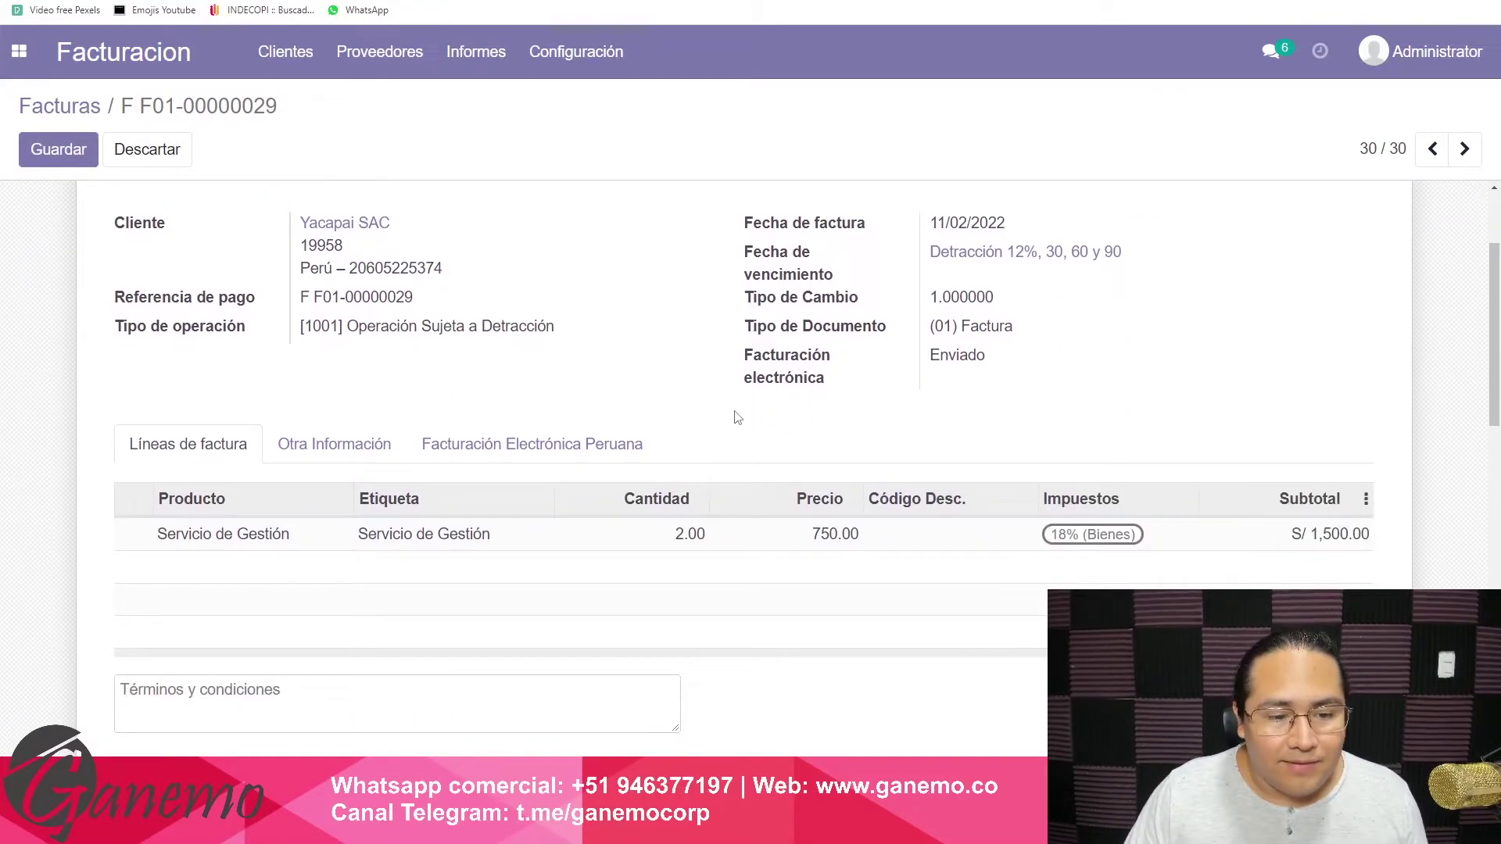
pyautogui.scroll(2, 737, 418)
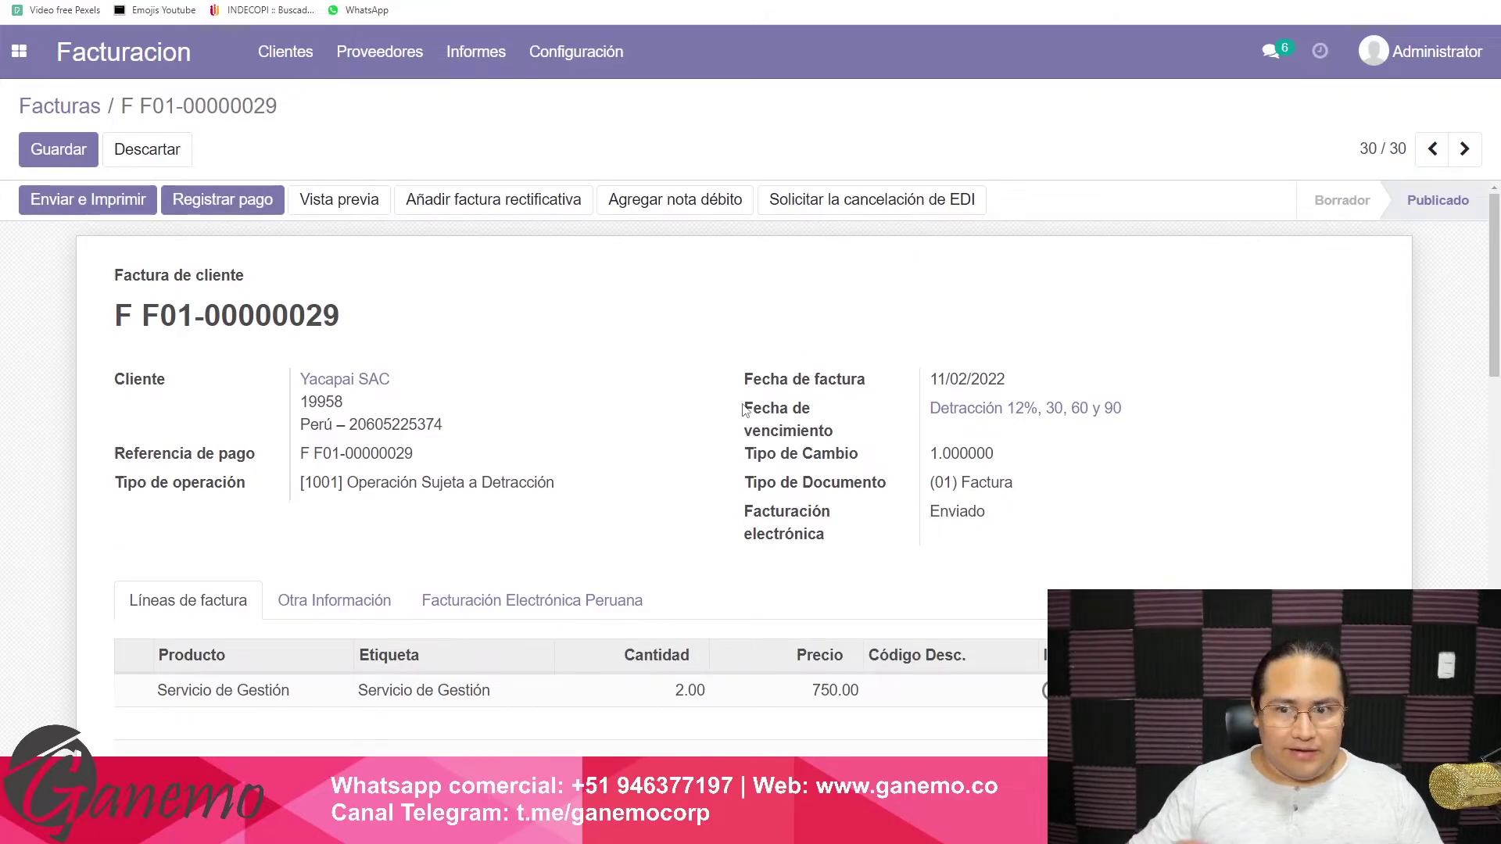